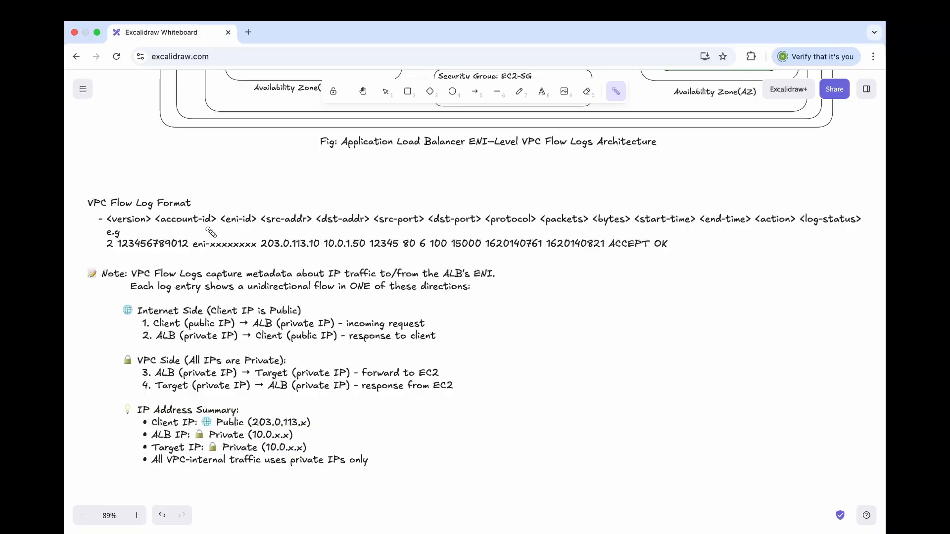
Step: Trace the VPC flow log format fields with the laser pointer, from the version through to the log status
drag(221, 226, 247, 228)
drag(264, 226, 745, 231)
drag(774, 228, 873, 230)
Step: Point out the note on flow log metadata and the two internet-side flows between the client and the ALB
drag(101, 285, 122, 287)
drag(172, 295, 328, 299)
drag(347, 329, 428, 329)
drag(157, 327, 181, 329)
drag(252, 329, 267, 328)
drag(191, 329, 232, 330)
drag(281, 328, 329, 329)
drag(143, 342, 151, 342)
drag(348, 345, 455, 346)
drag(185, 342, 236, 344)
drag(291, 347, 332, 348)
Step: Point out the two VPC-side flows between the ALB and its target, covering the forward and response directions
drag(142, 377, 154, 384)
drag(418, 377, 447, 377)
drag(198, 380, 230, 380)
drag(301, 382, 347, 383)
drag(141, 391, 159, 393)
drag(210, 394, 240, 394)
drag(276, 394, 345, 394)
Step: Point out the IP address summary for the client, ALB and target, ending with the VPC-internal traffic line
drag(141, 414, 254, 417)
mouse_move(226, 434)
mouse_down()
mouse_move(245, 435)
mouse_move(168, 432)
mouse_move(245, 441)
mouse_up()
mouse_move(159, 441)
mouse_down()
mouse_move(189, 441)
mouse_move(203, 453)
mouse_up()
drag(144, 470, 148, 468)
drag(158, 472, 373, 471)
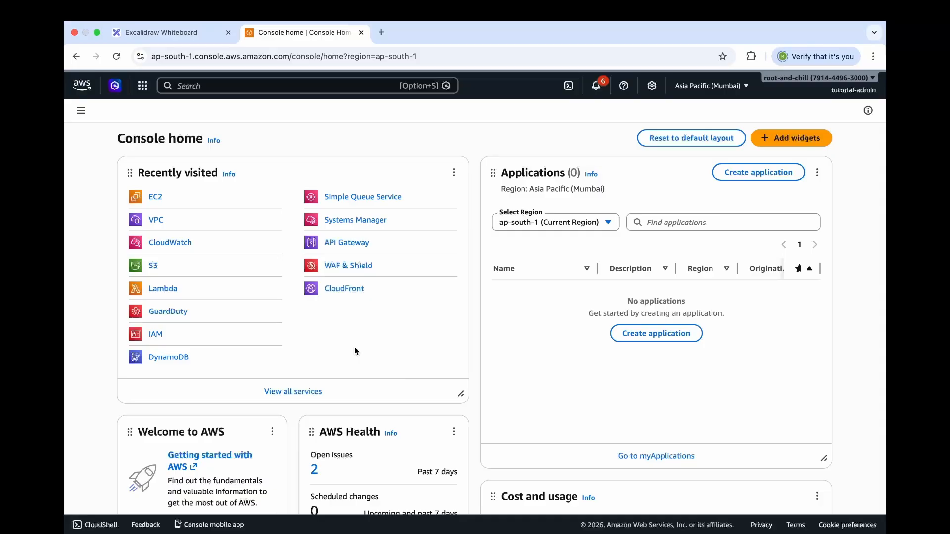
Step: Start creating a VPC with its networking resources in the AWS console, using demo as the auto-generated name tag
click(157, 220)
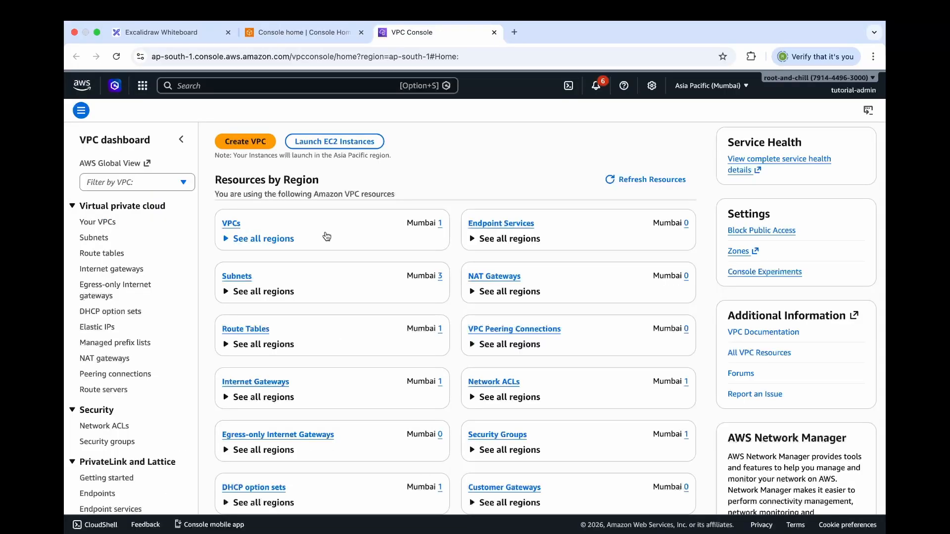
click(255, 142)
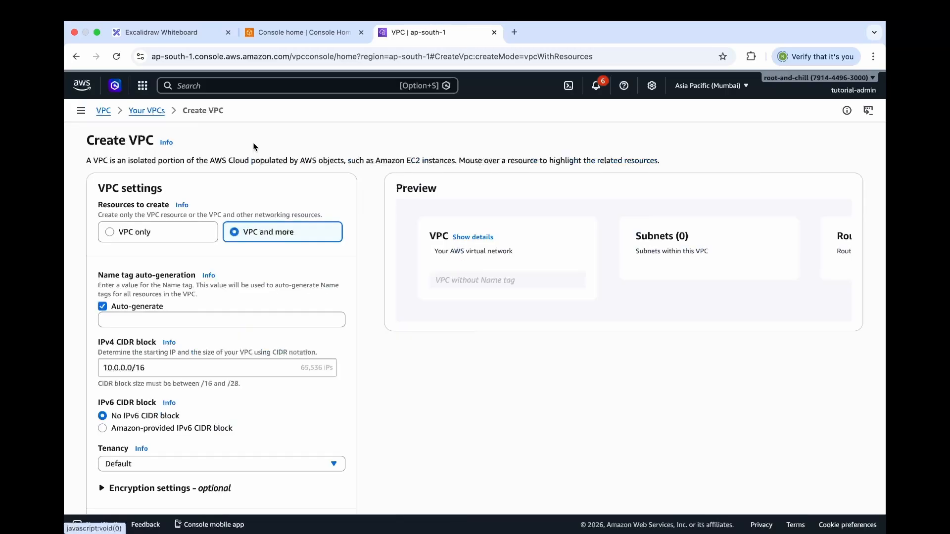
click(148, 319)
double_click(148, 319)
text(demo)
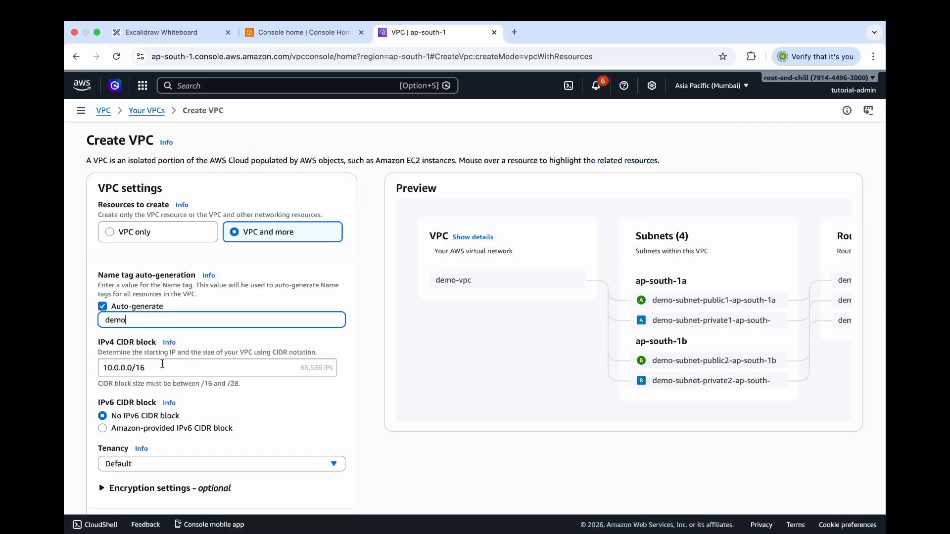
Step: Set the private subnets to 0 and the VPC endpoints to None, and create the VPC
scroll(162, 364, down, 5)
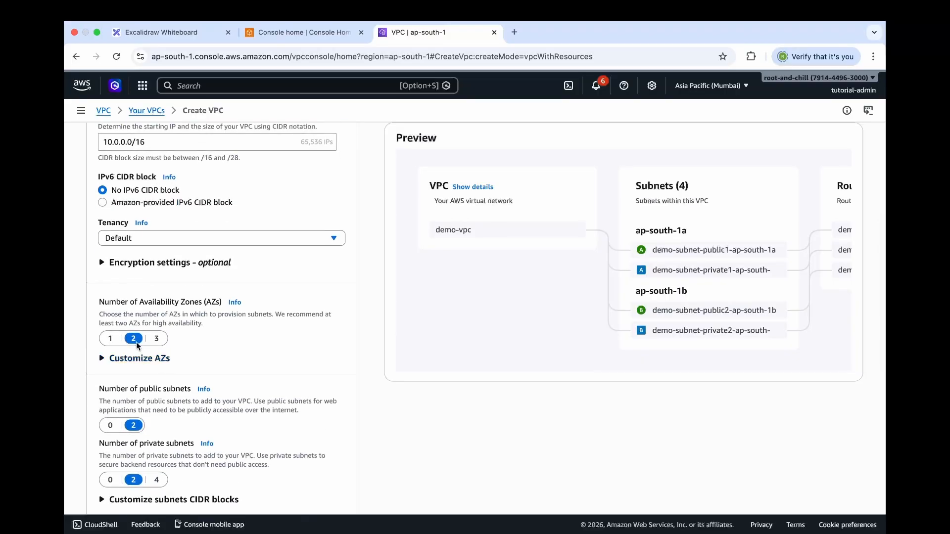
scroll(135, 344, down, 3)
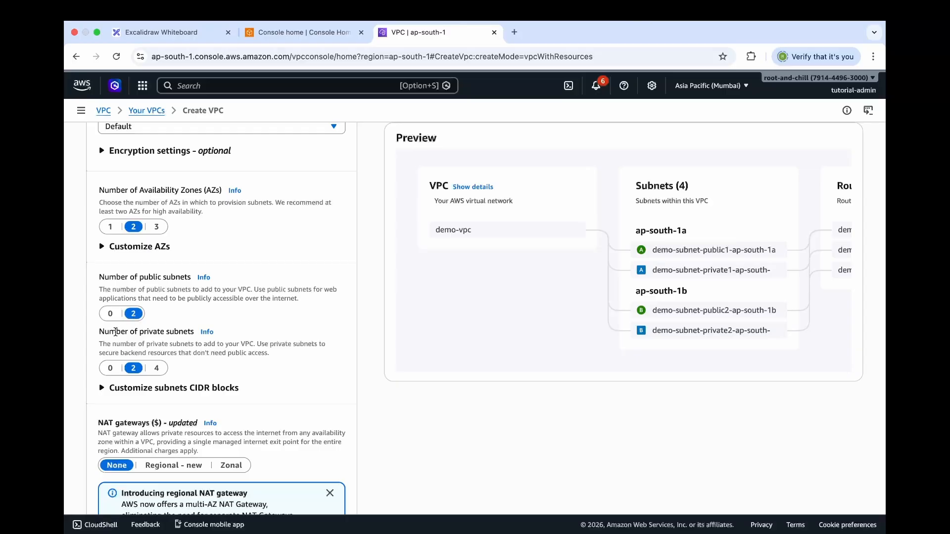
click(109, 368)
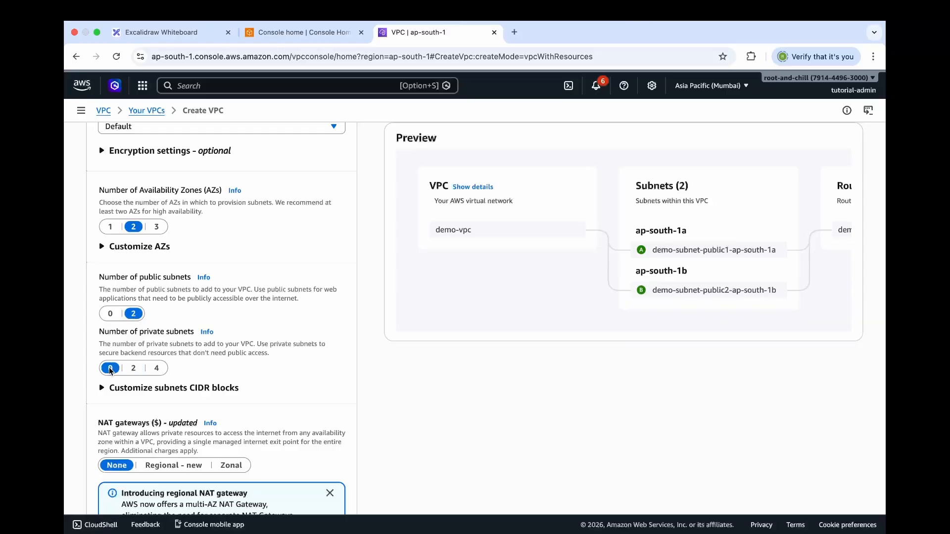
scroll(175, 389, down, 3)
scroll(176, 389, down, 1)
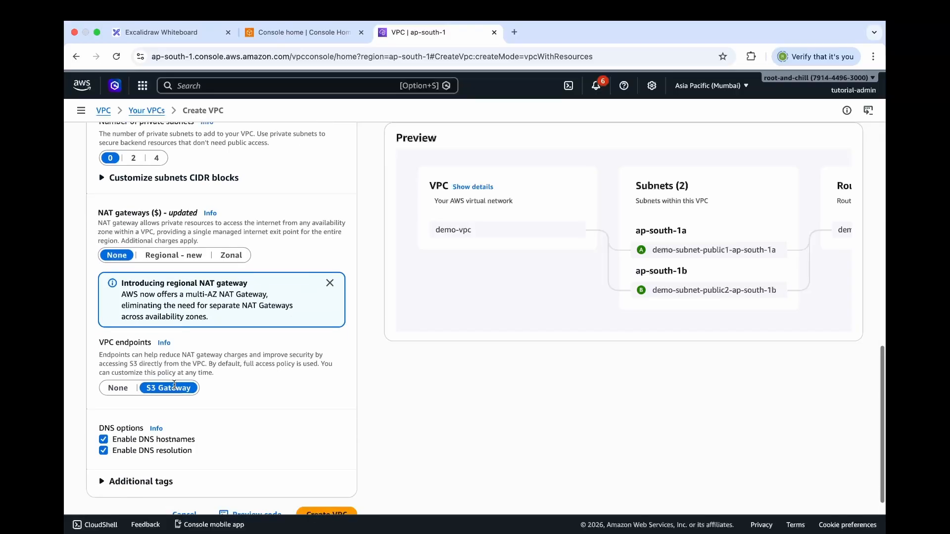
click(118, 388)
scroll(244, 416, down, 1)
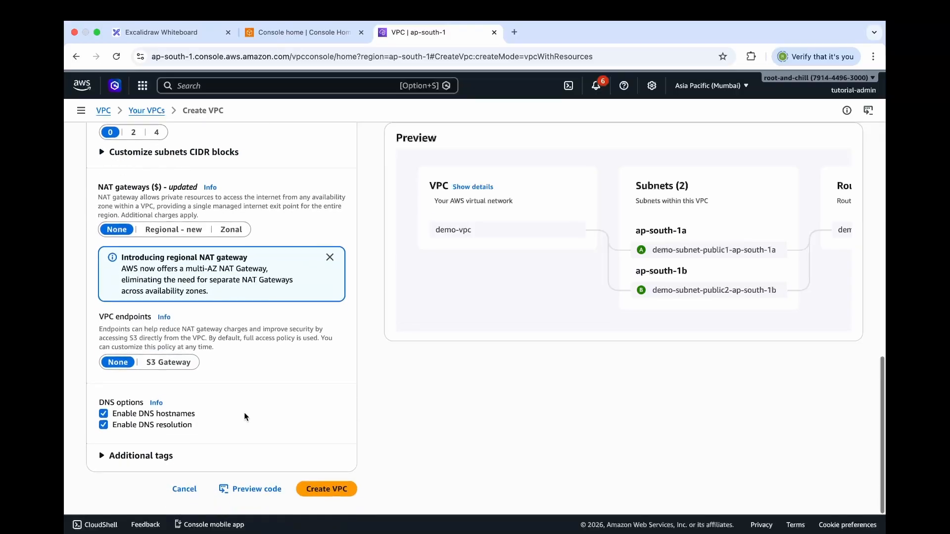
click(315, 490)
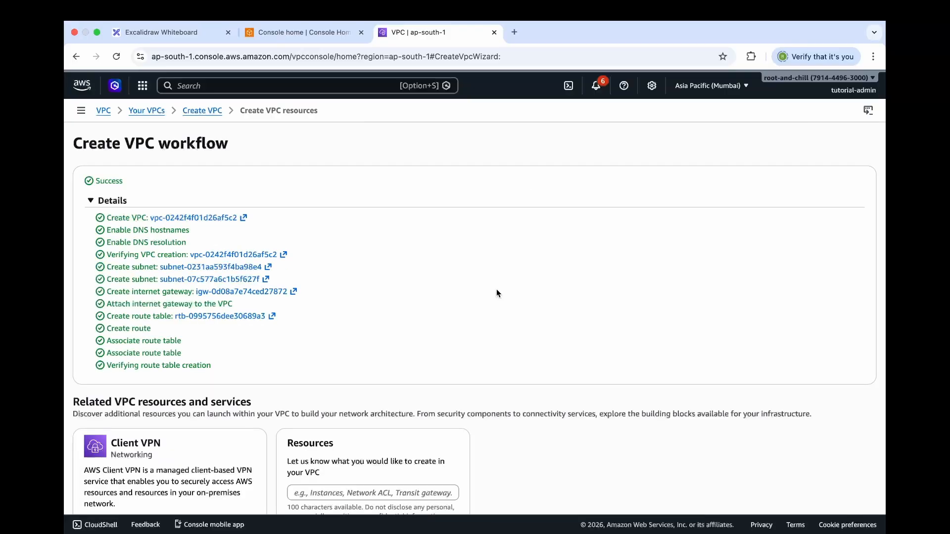
Step: Open the new VPC's details and examine the resource map from its subnets to its network connections
scroll(497, 294, down, 3)
scroll(497, 294, down, 1)
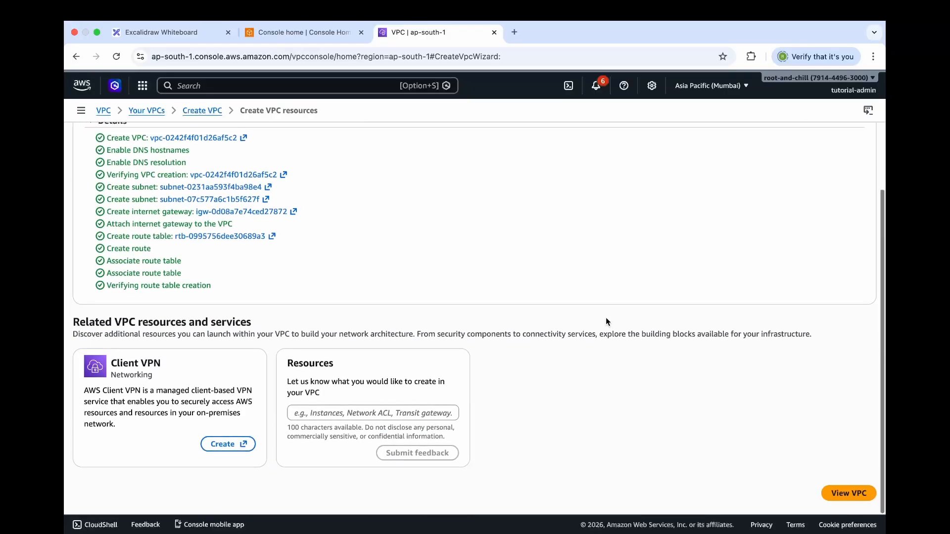
click(843, 494)
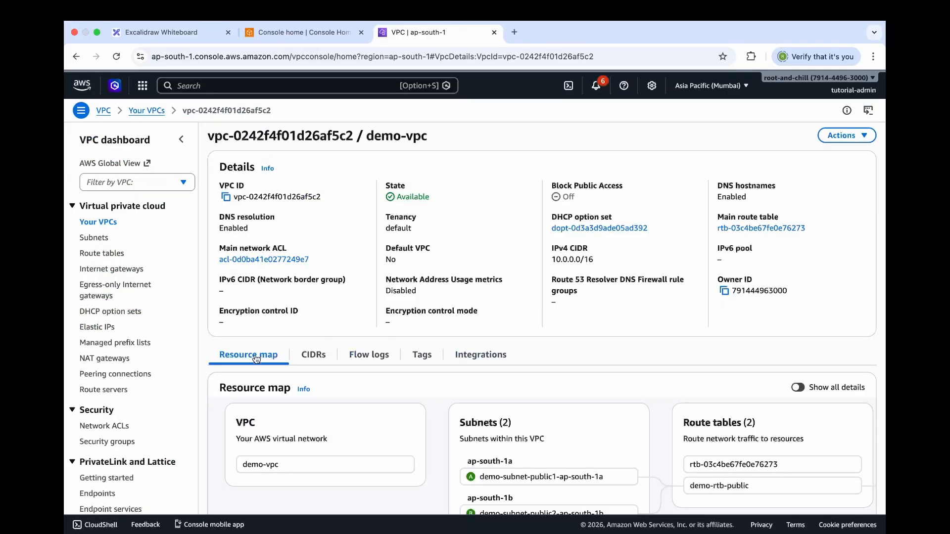
scroll(250, 357, down, 2)
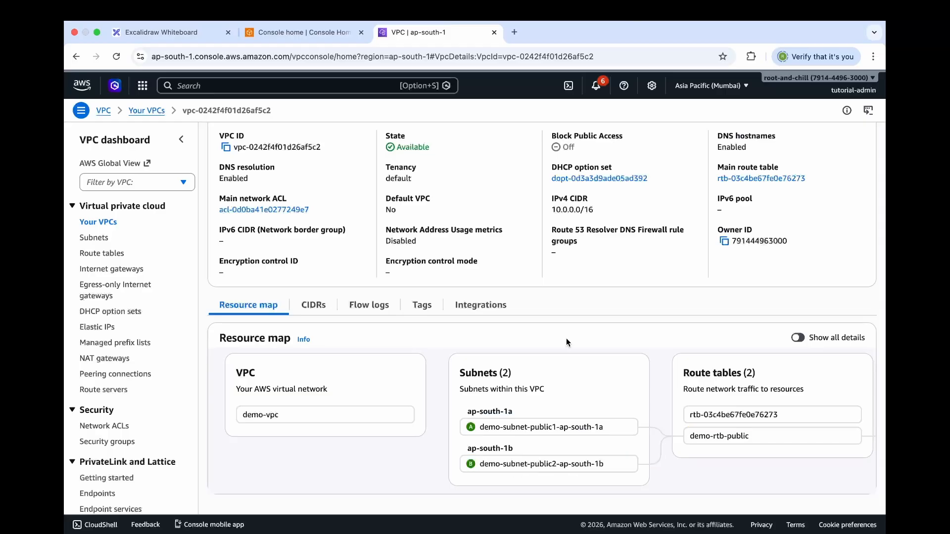
scroll(593, 403, right, 5)
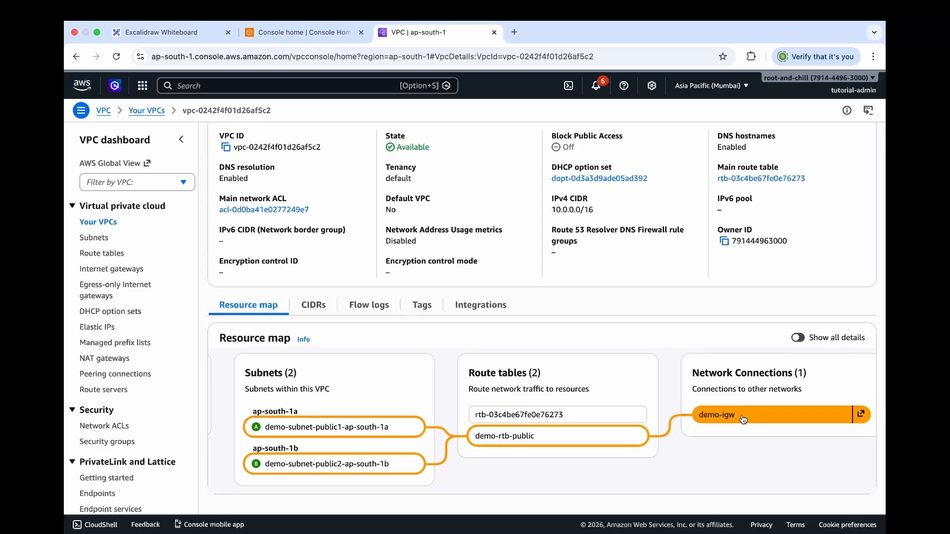
scroll(742, 420, left, 5)
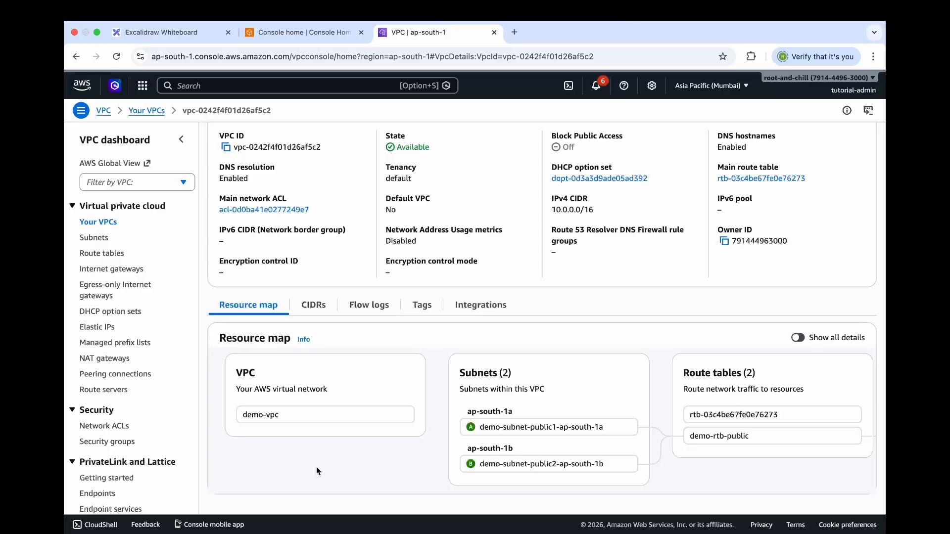
Step: Open EC2 in a new browser tab from the console home and display its Security Groups list
click(305, 33)
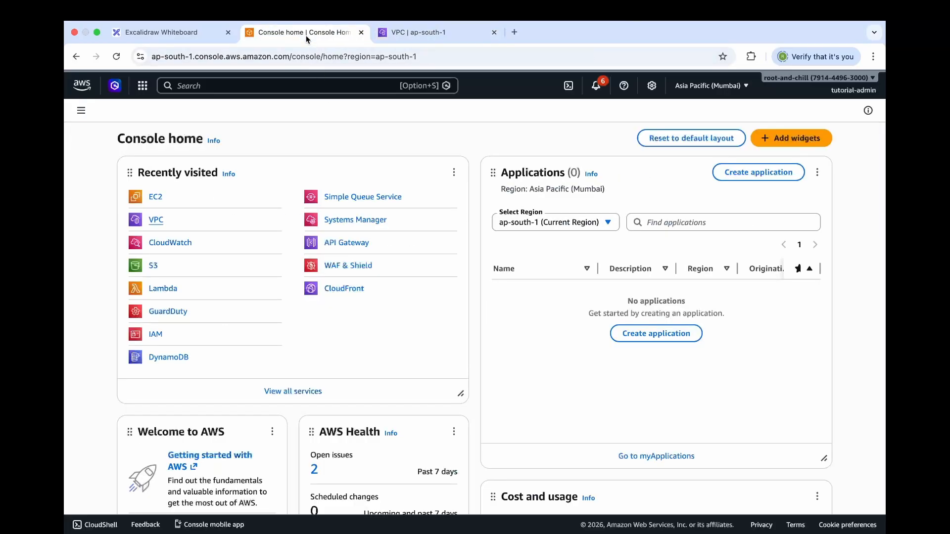
super+click(156, 197)
click(550, 35)
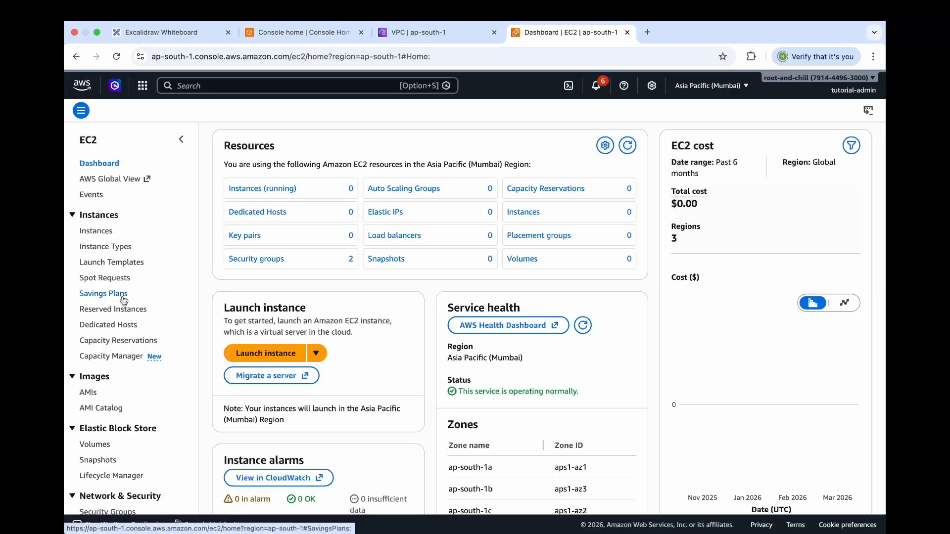
scroll(123, 300, down, 5)
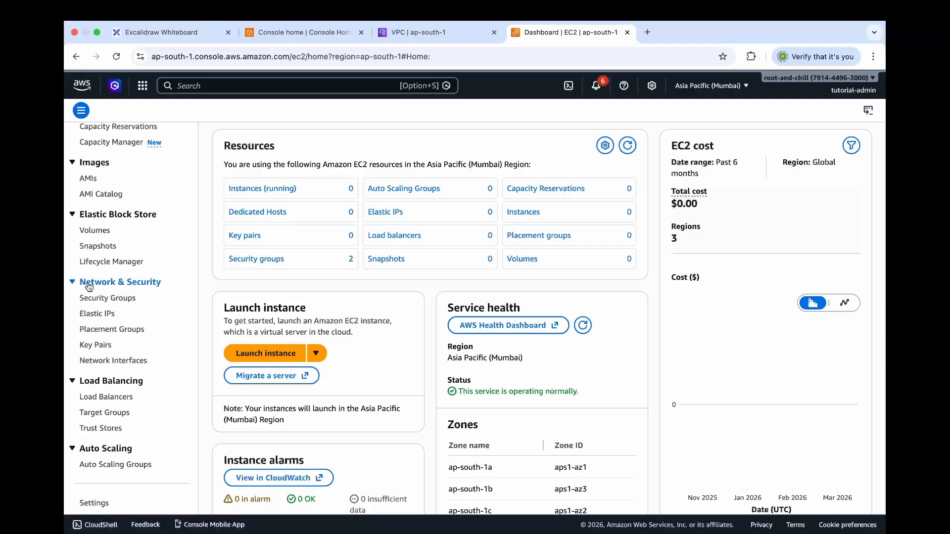
click(105, 299)
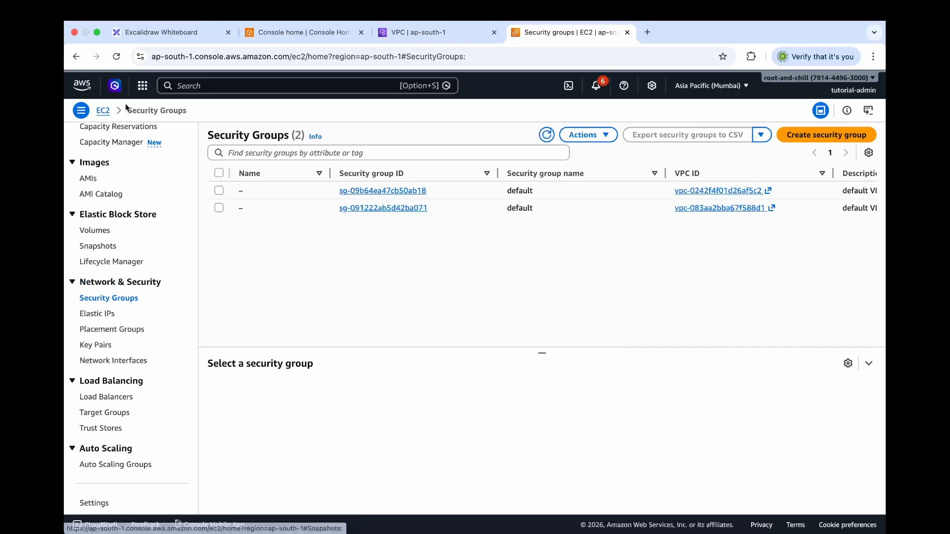
Step: Switch to the Excalidraw architecture diagram and examine the ALB-SG and EC2-SG security group definitions
click(155, 33)
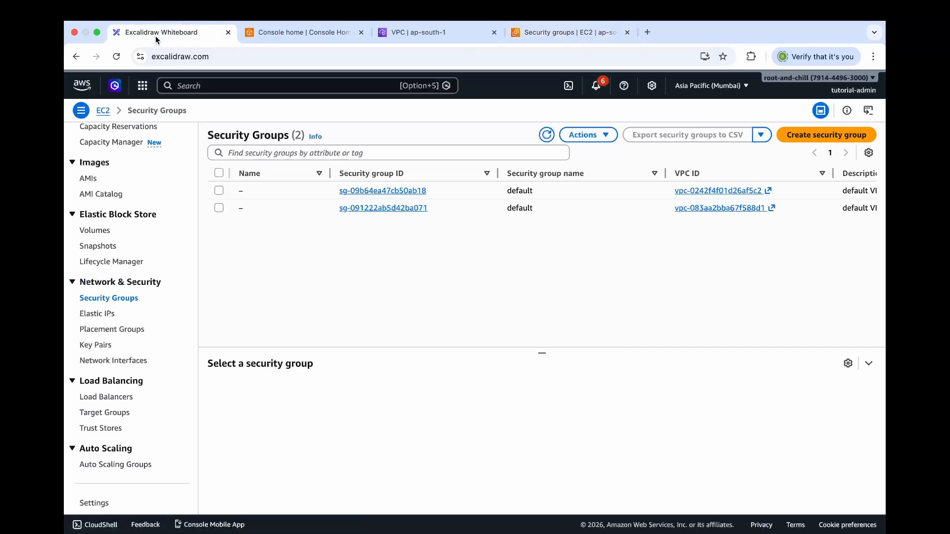
scroll(192, 218, up, 5)
scroll(192, 218, up, 2)
scroll(192, 217, right, 2)
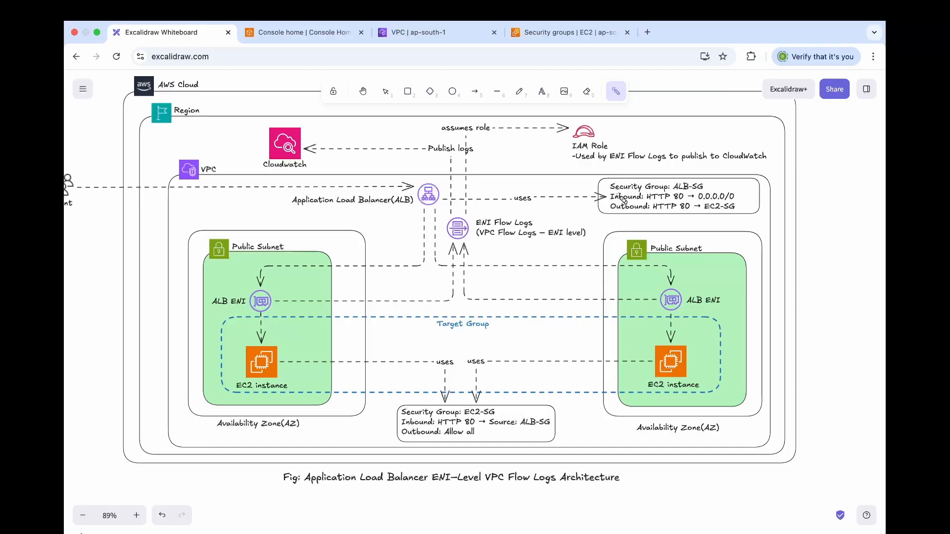
drag(617, 195, 719, 199)
drag(401, 416, 502, 416)
Step: Return to EC2 and start a security group named ALB-SG with description "." in the demo-vpc VPC
click(577, 33)
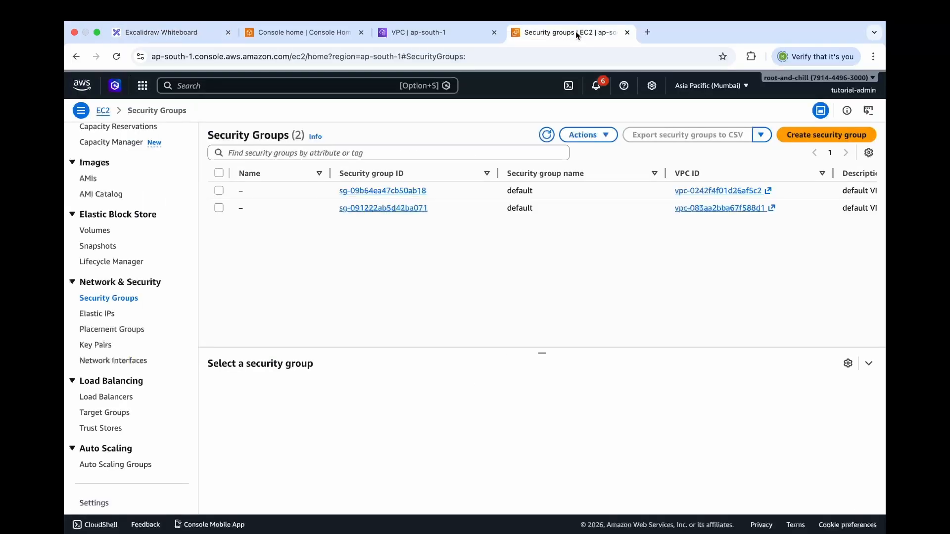
click(795, 138)
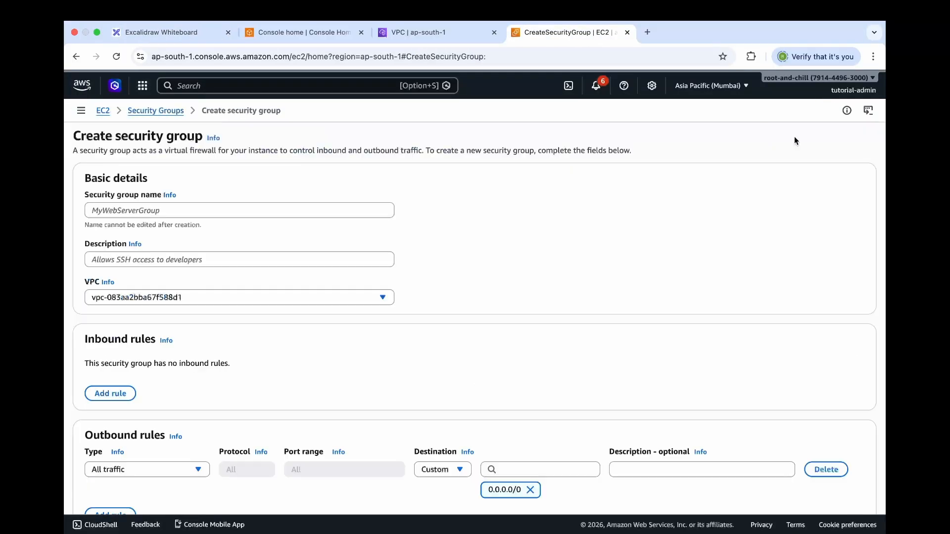
click(334, 212)
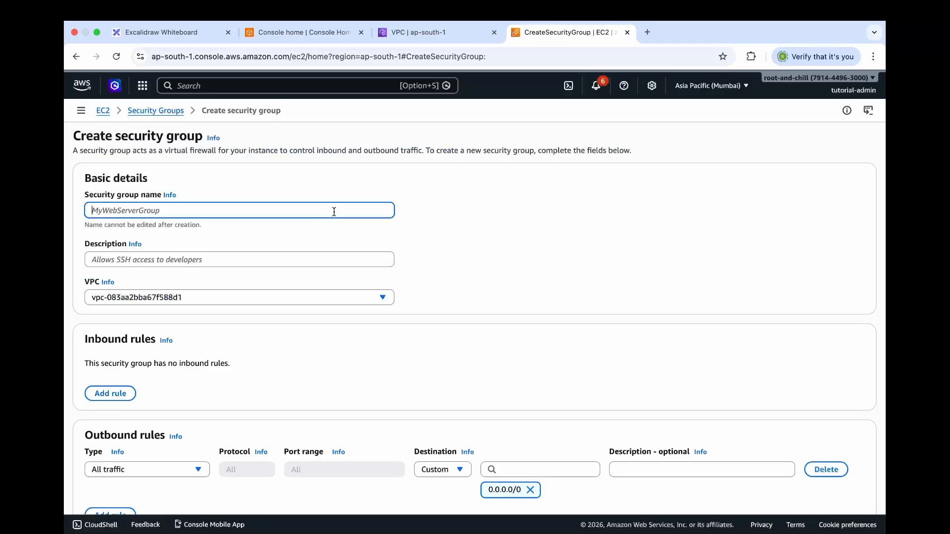
text(ALB-SG)
click(133, 259)
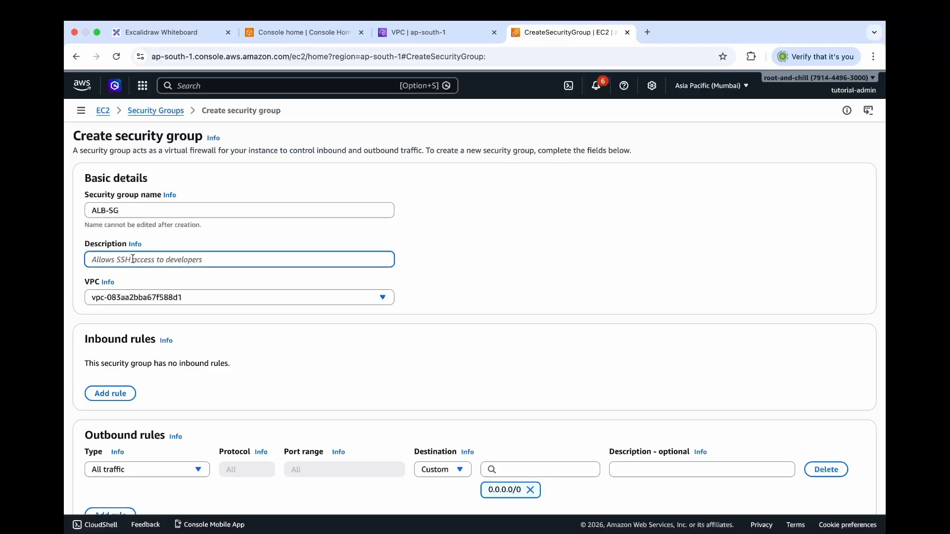
text(.)
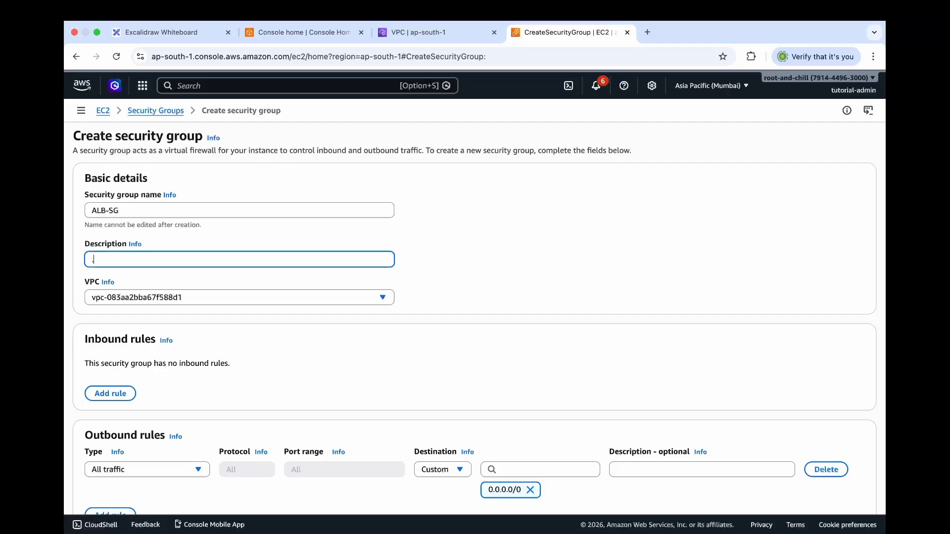
click(138, 299)
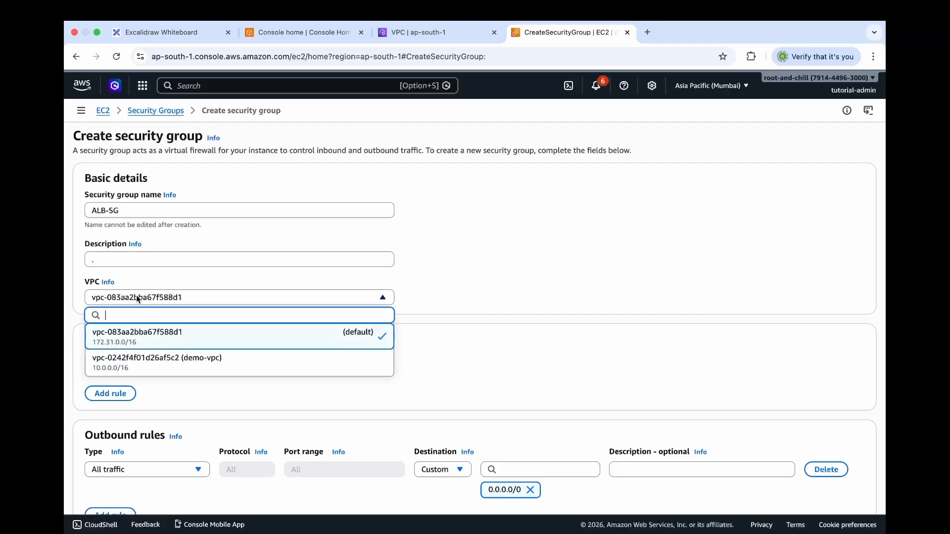
click(153, 362)
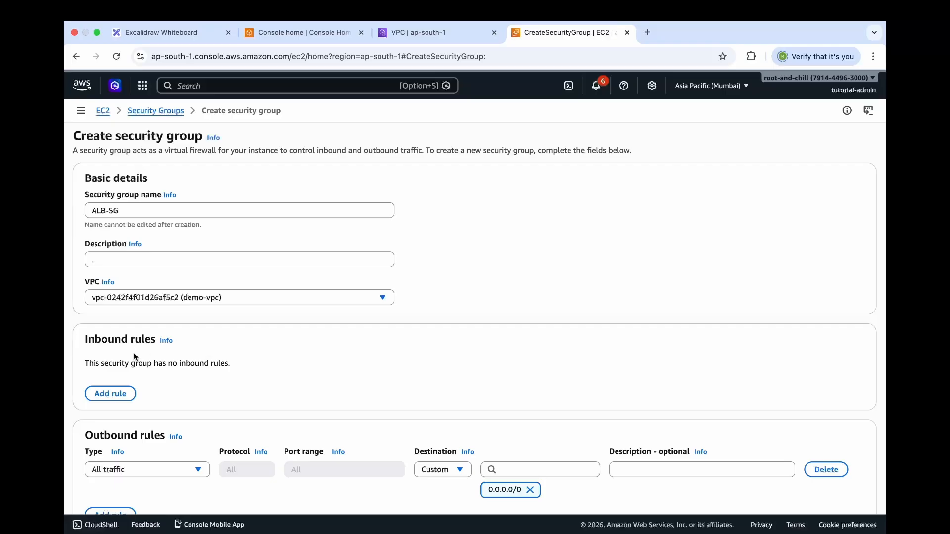
Step: Add an inbound HTTP rule with source Anywhere-IPv4 to ALB-SG and review the outbound rules
click(123, 400)
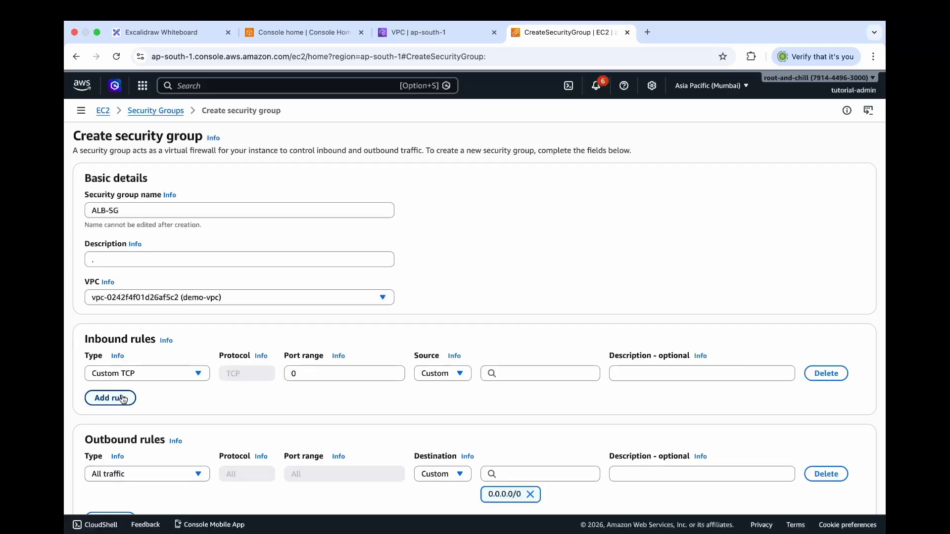
click(131, 375)
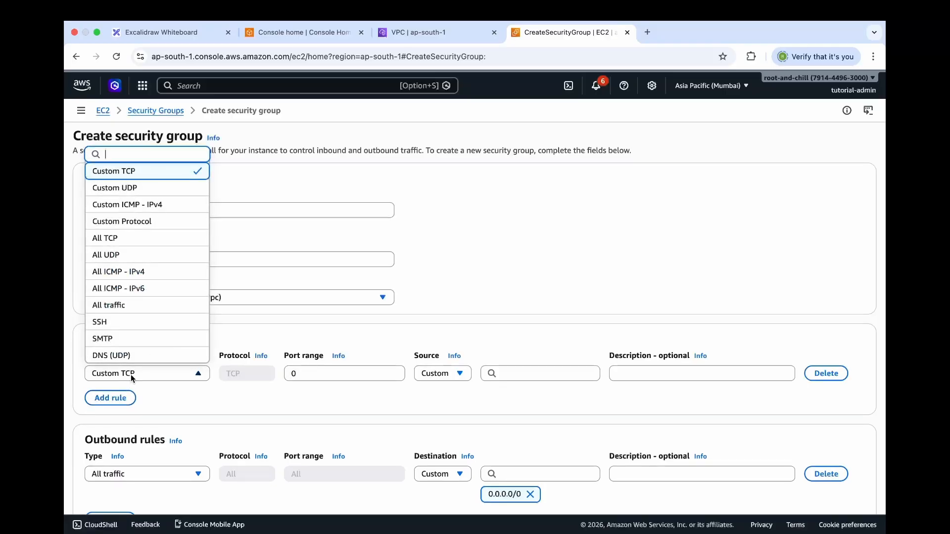
text(http)
click(128, 305)
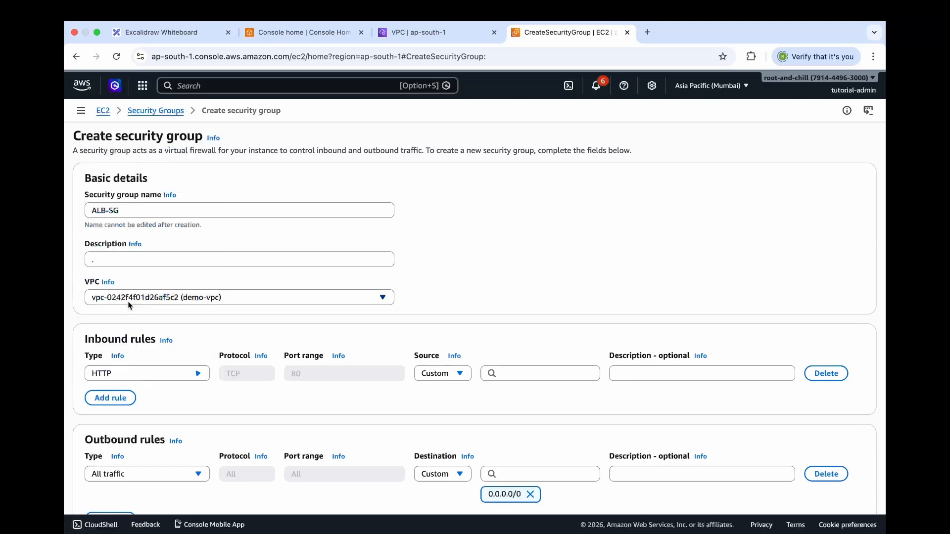
click(444, 375)
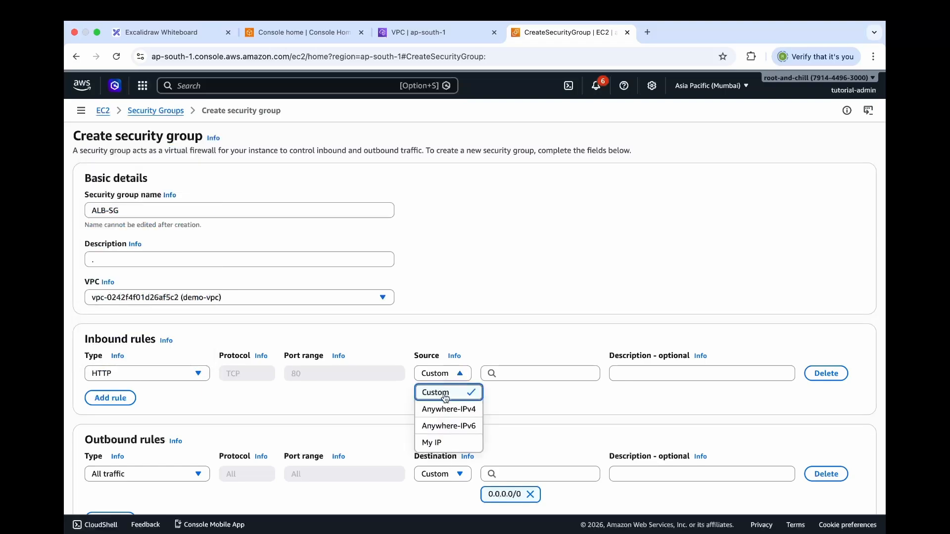
click(444, 411)
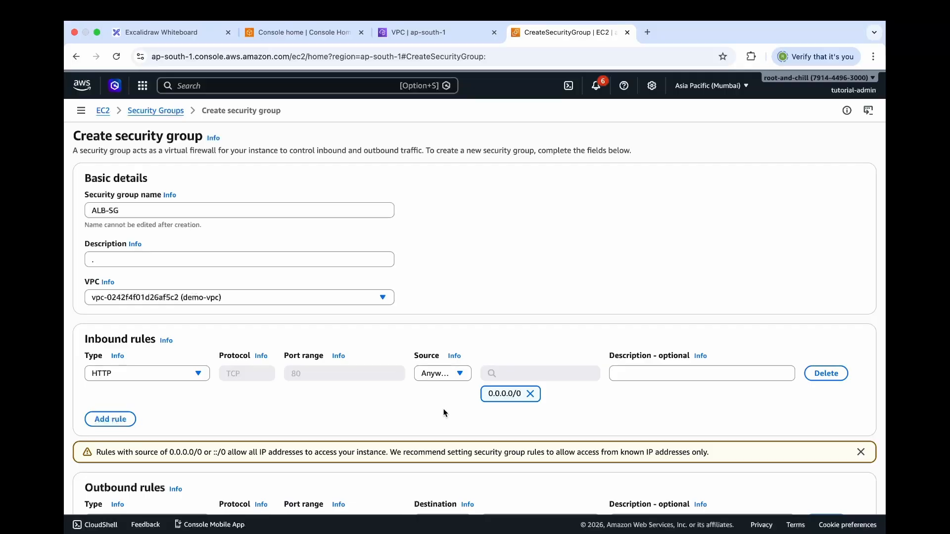
scroll(444, 413, down, 5)
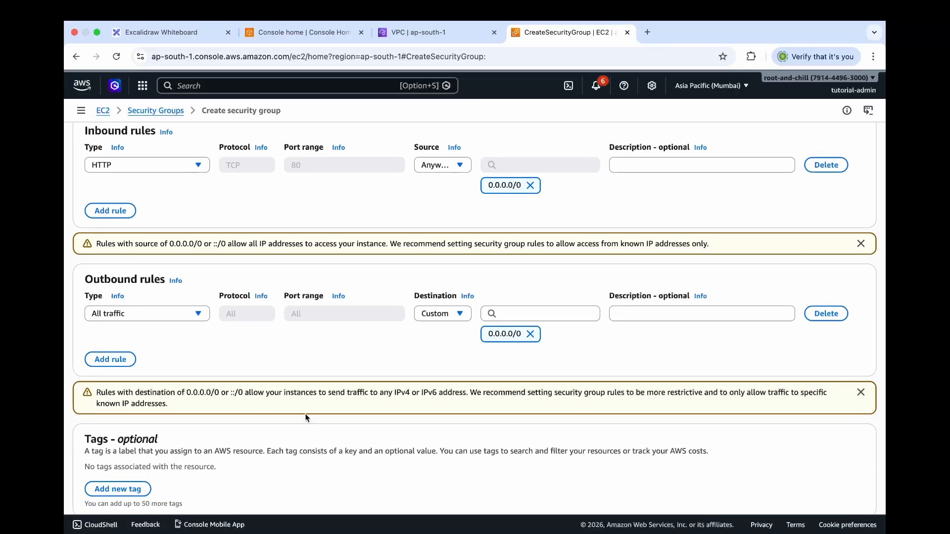
scroll(305, 418, down, 2)
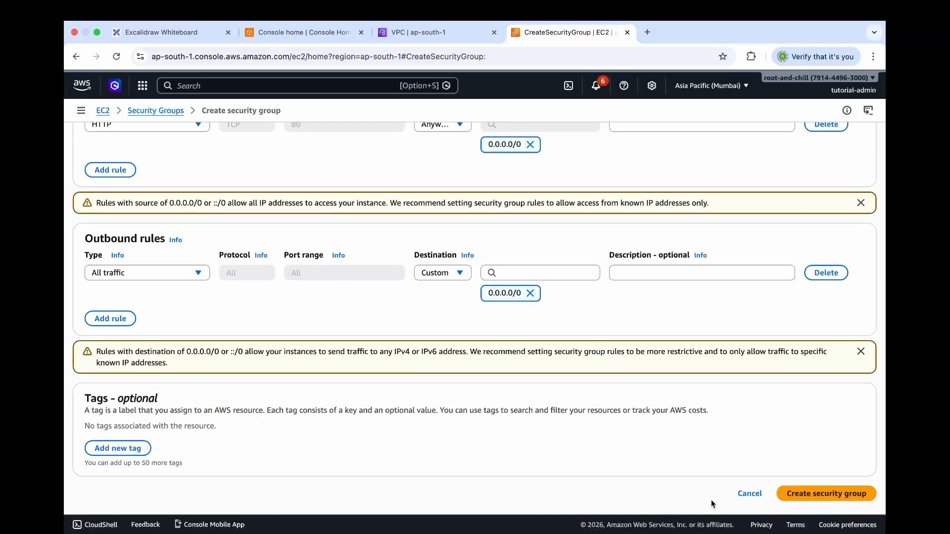
Step: Create the ALB-SG security group and begin another one from the Security Groups list
click(817, 501)
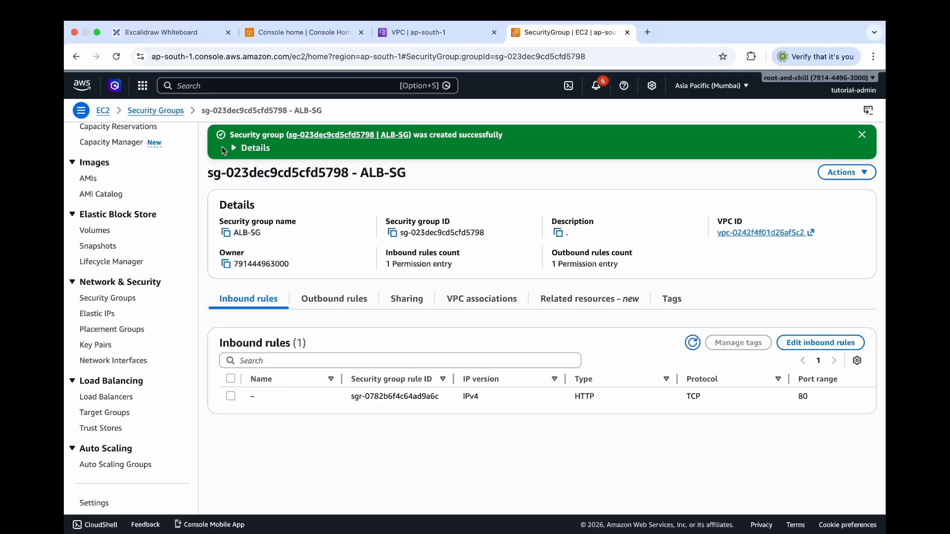
click(176, 115)
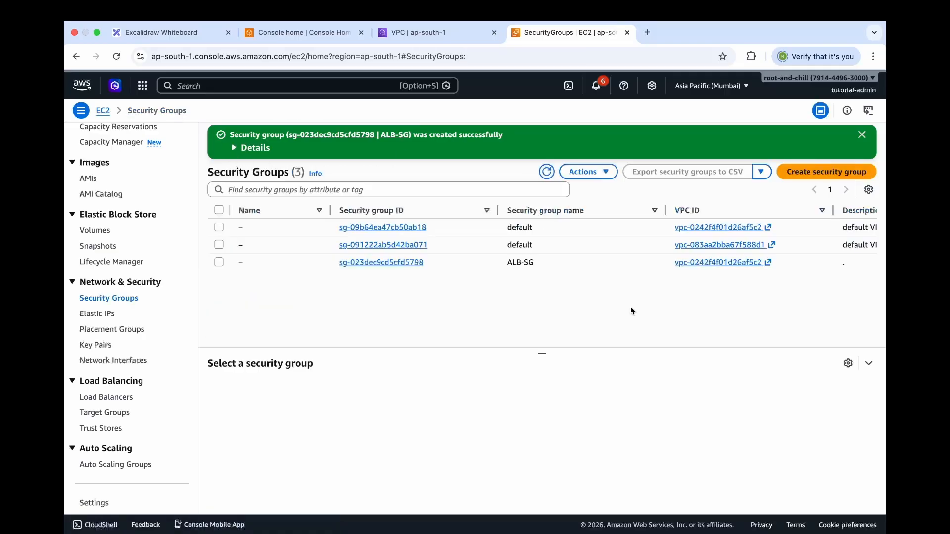
click(811, 177)
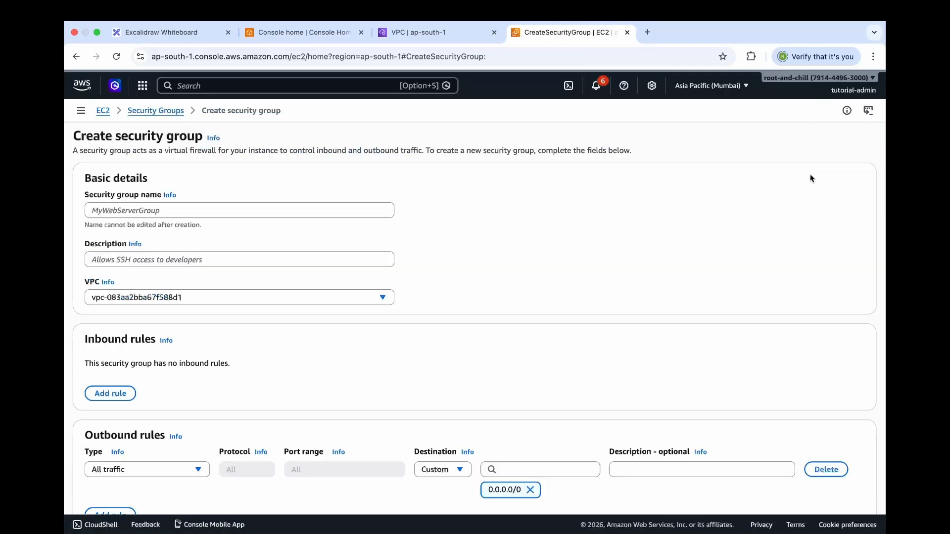
Step: Name the new security group EC2-SG, enter "." as its description and assign it to demo-vpc
click(260, 213)
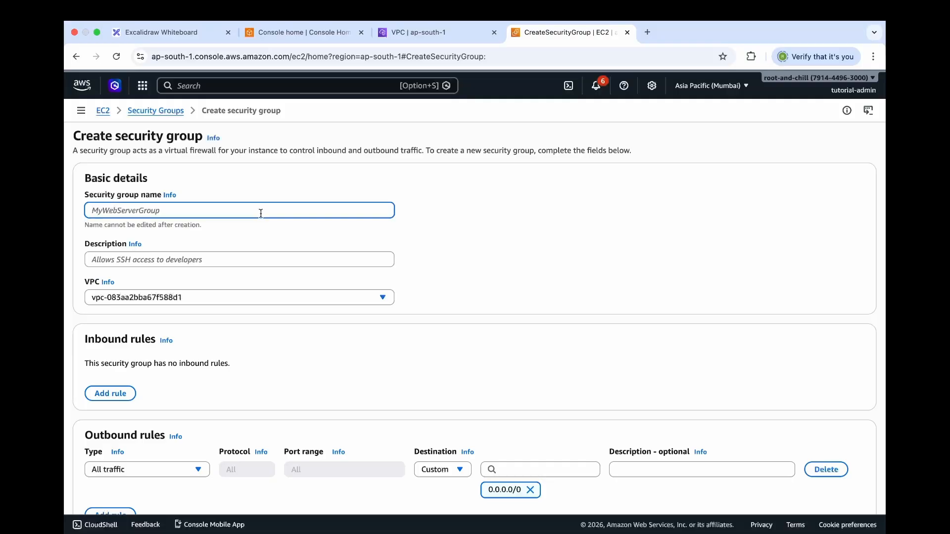
text(EC2-SG)
click(183, 266)
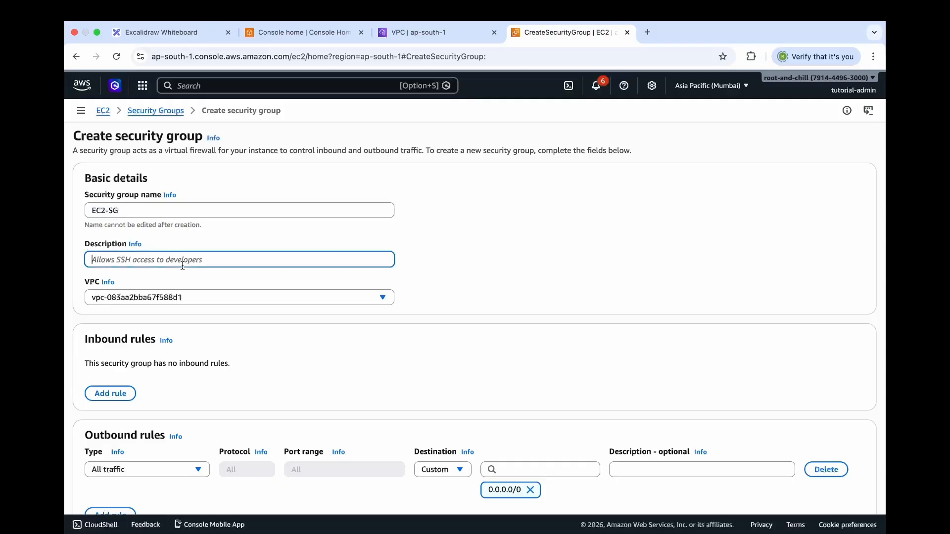
text(.)
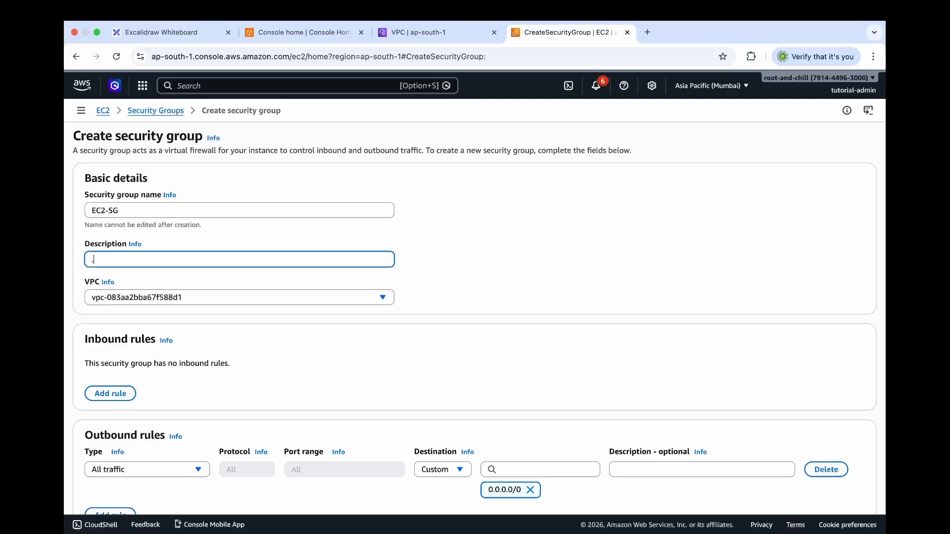
click(166, 298)
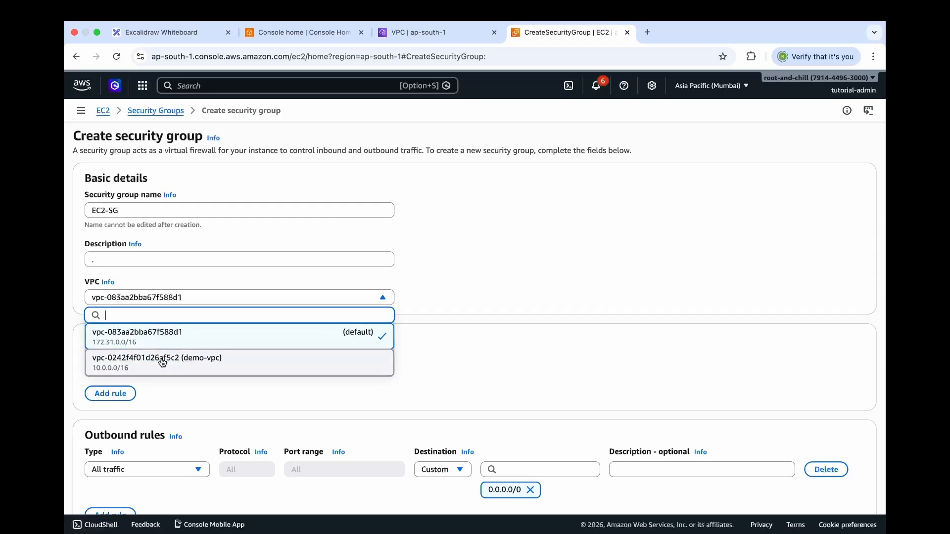
click(163, 361)
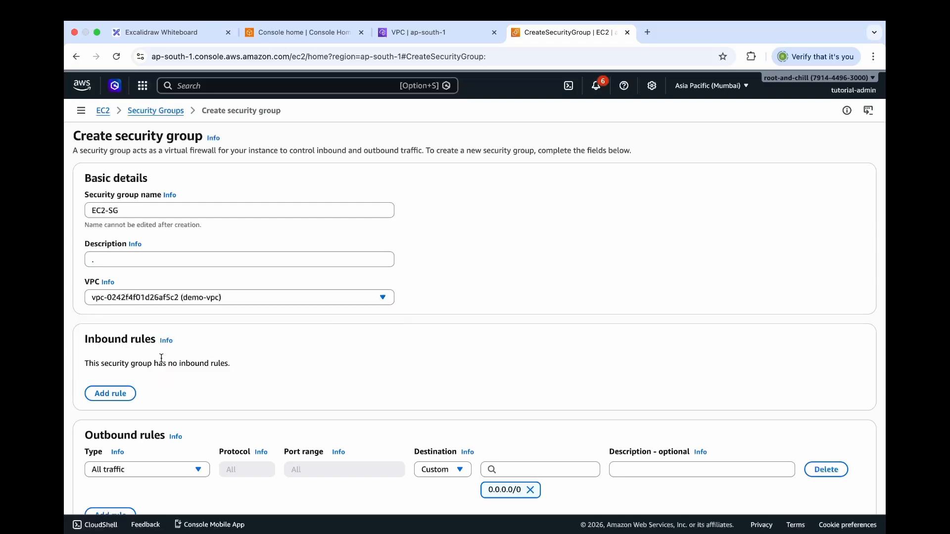
Step: Add an inbound HTTP rule with ALB-SG as its custom source and create the EC2-SG security group
click(112, 394)
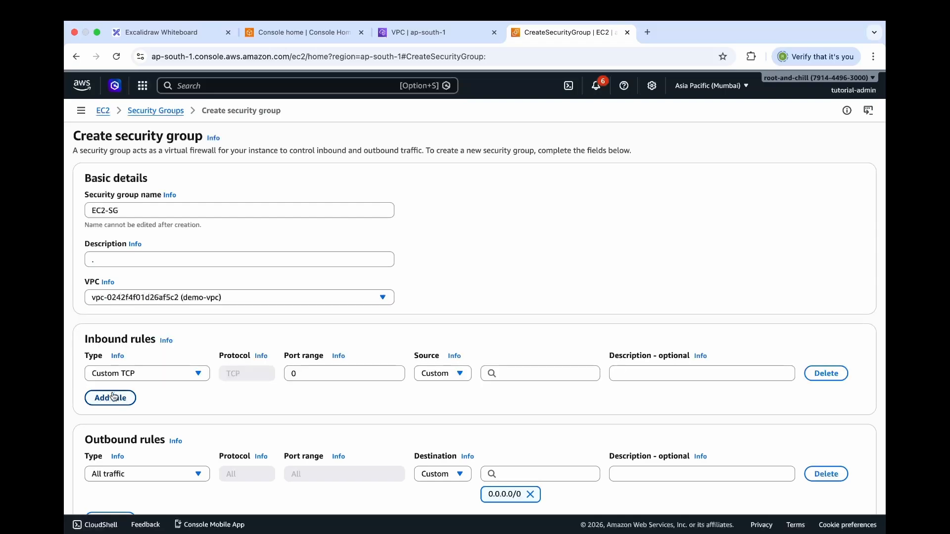
click(166, 375)
text(htt)
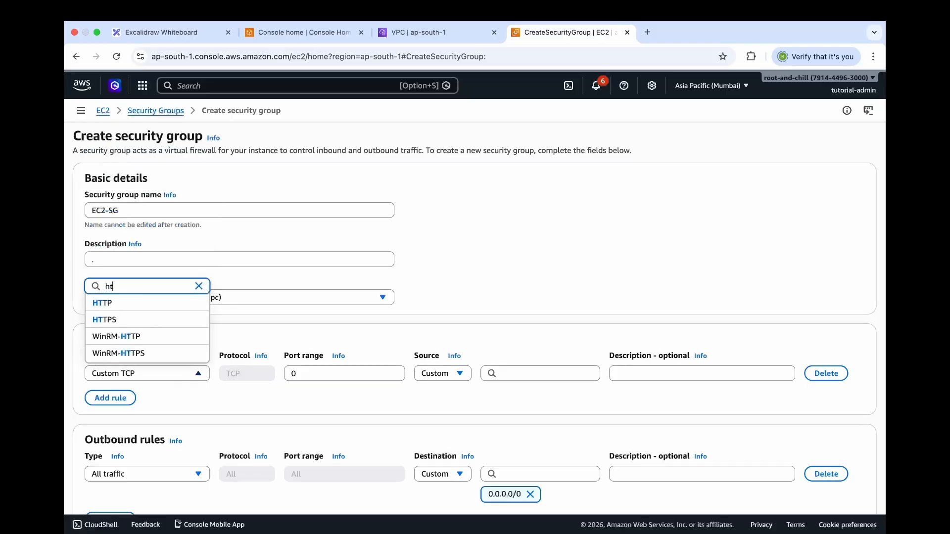
click(144, 304)
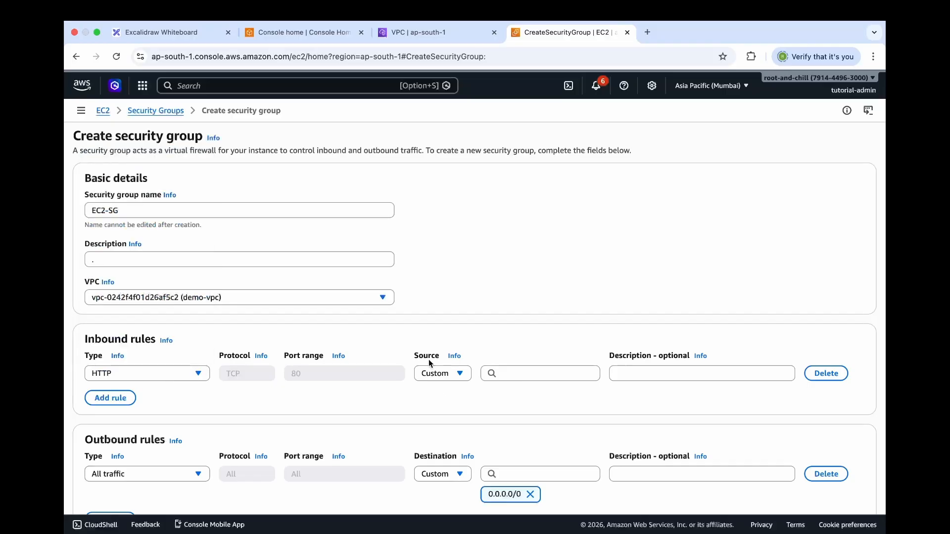
click(512, 377)
text(alb)
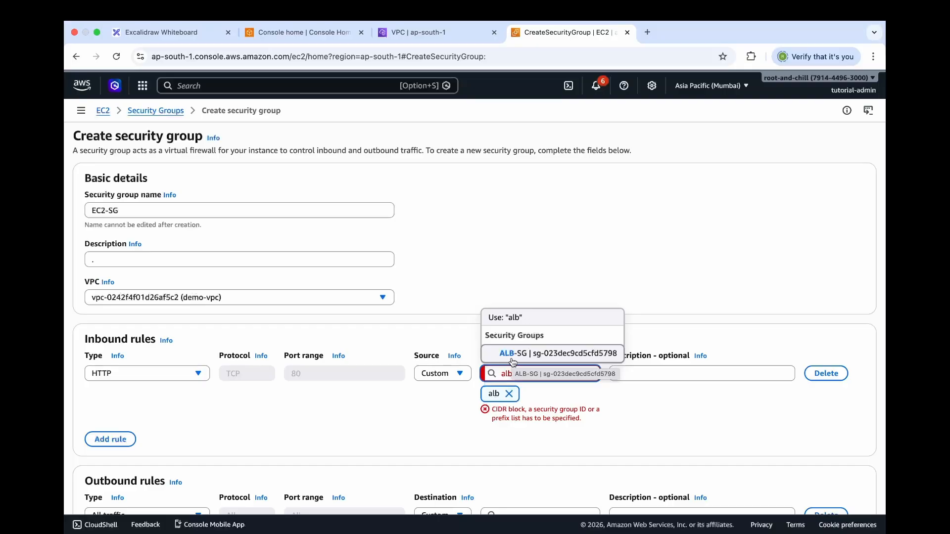
click(513, 355)
scroll(392, 413, down, 3)
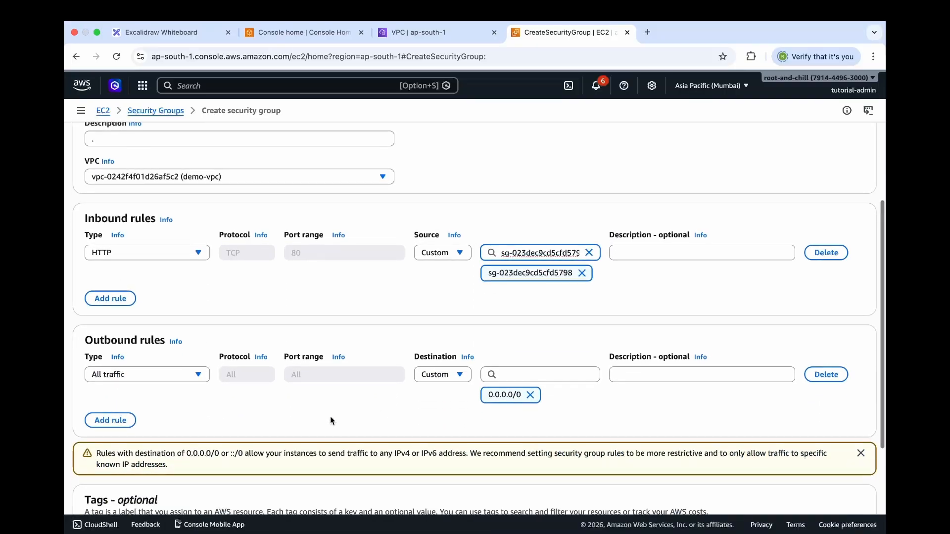
scroll(330, 417, down, 2)
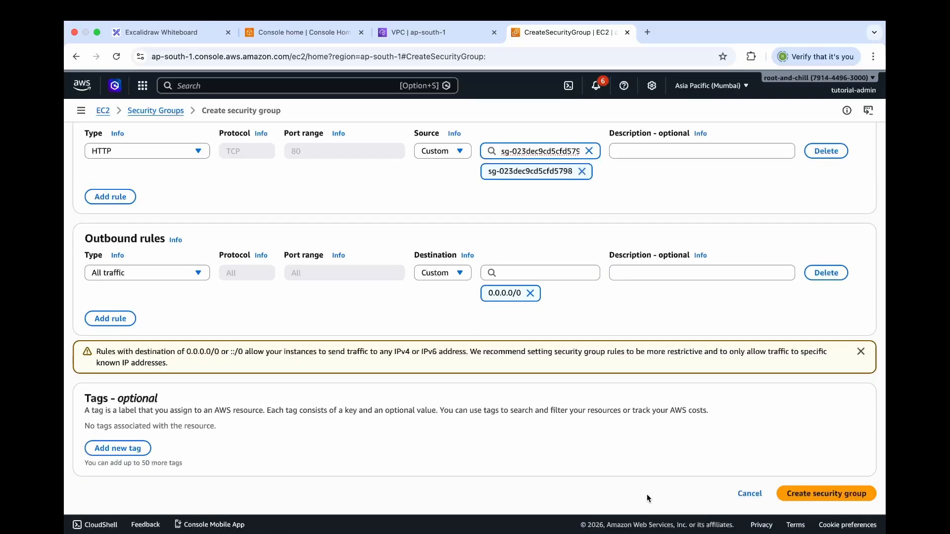
click(805, 503)
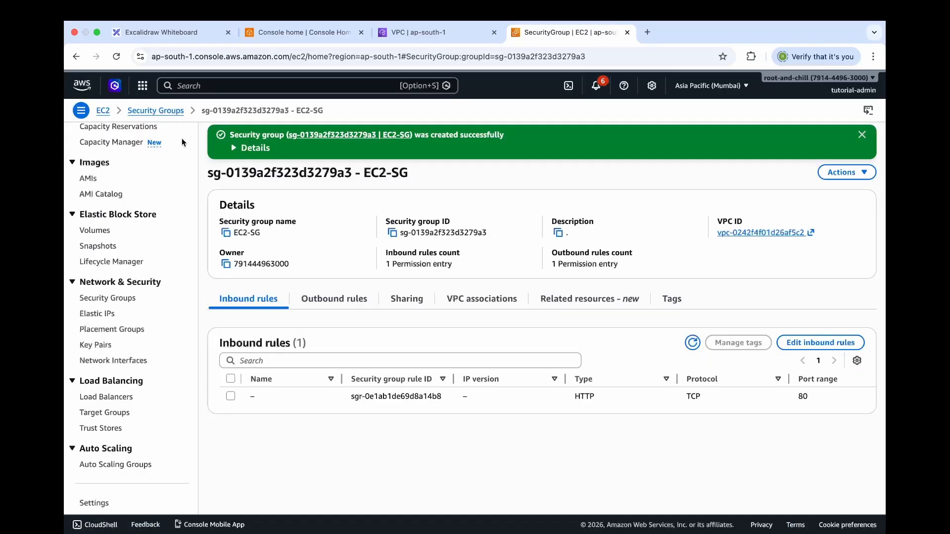
Step: Open ALB-SG's outbound rules for editing and delete the all-traffic rule
click(175, 111)
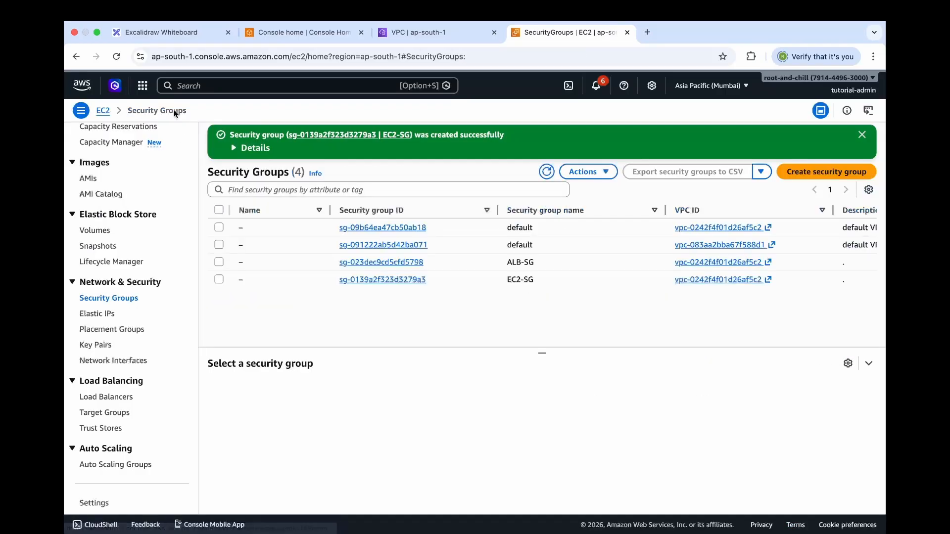
click(393, 263)
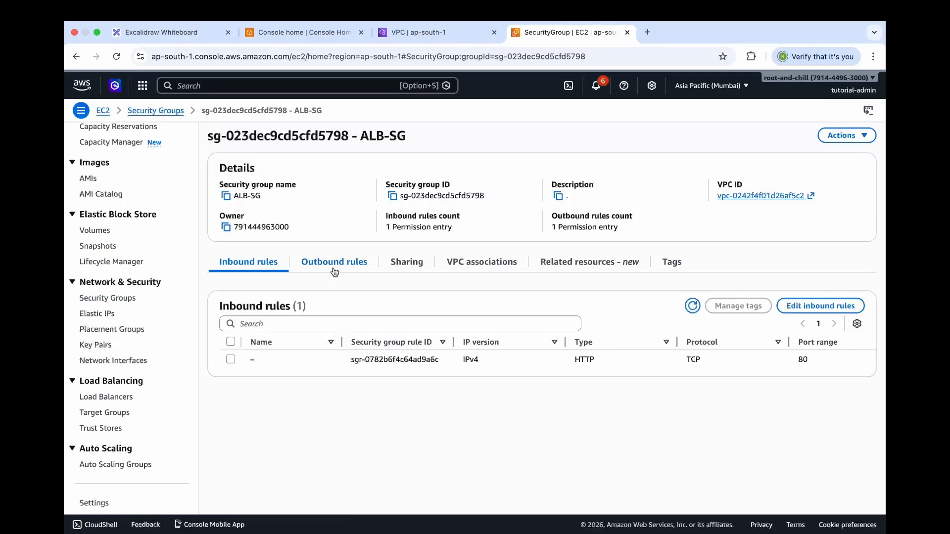
click(334, 263)
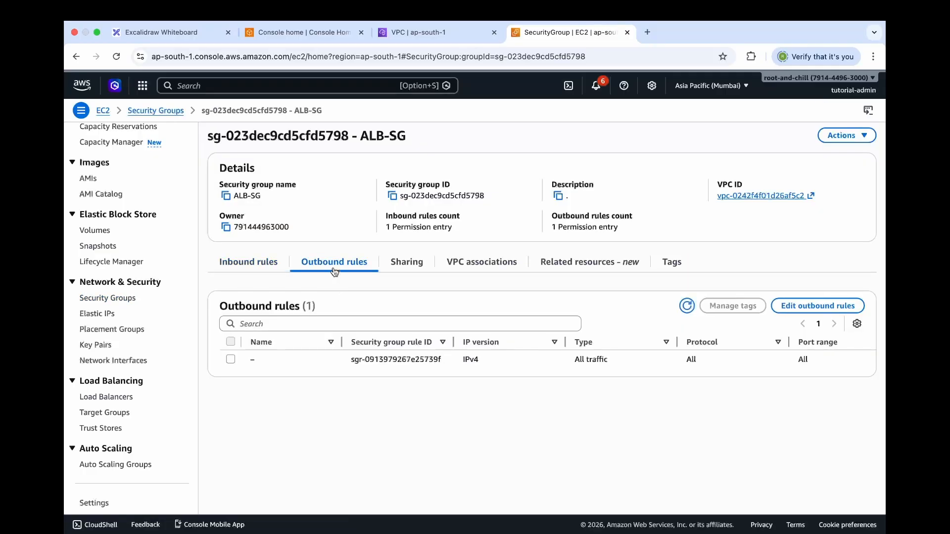
click(802, 307)
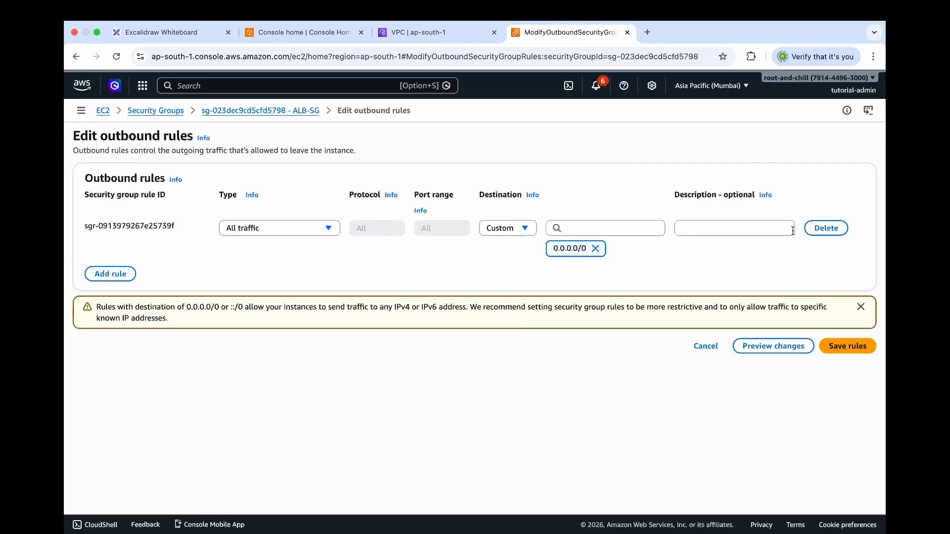
click(825, 228)
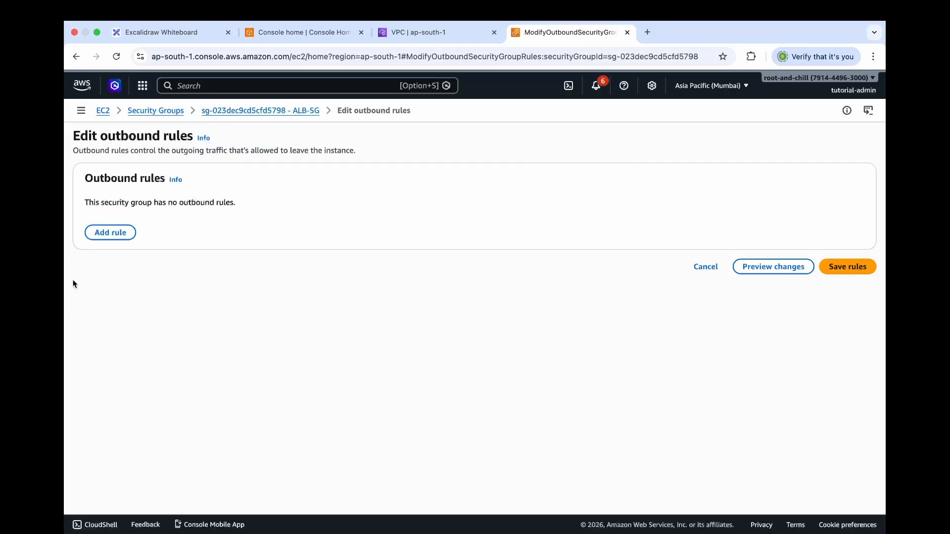
Step: Add an outbound HTTP rule with EC2-SG as its custom destination to ALB-SG and save the rules
click(111, 234)
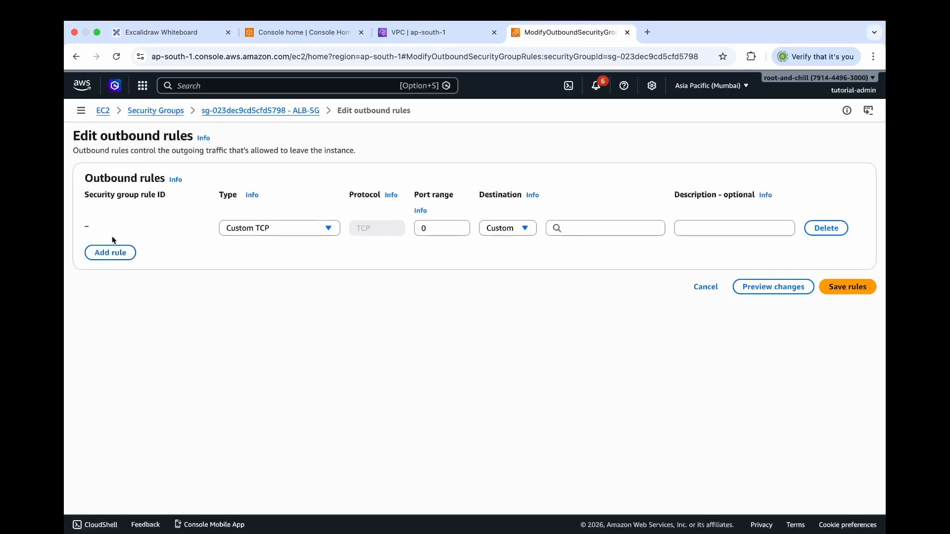
click(272, 230)
text(htt)
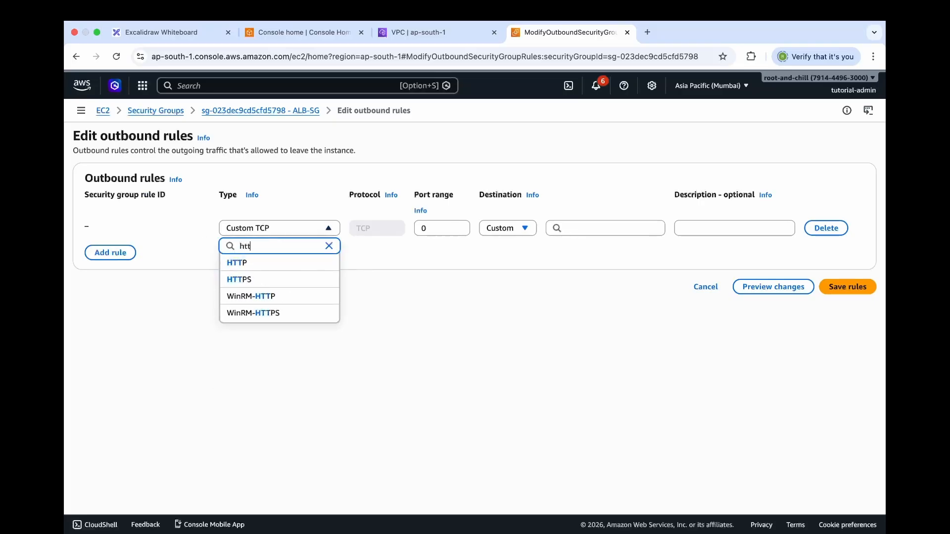
click(266, 263)
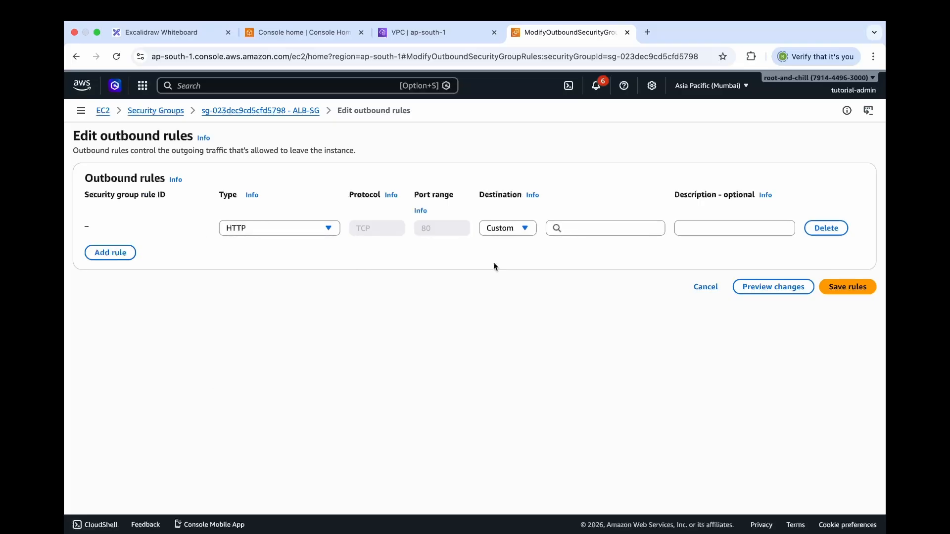
click(582, 230)
text(ec2)
click(626, 437)
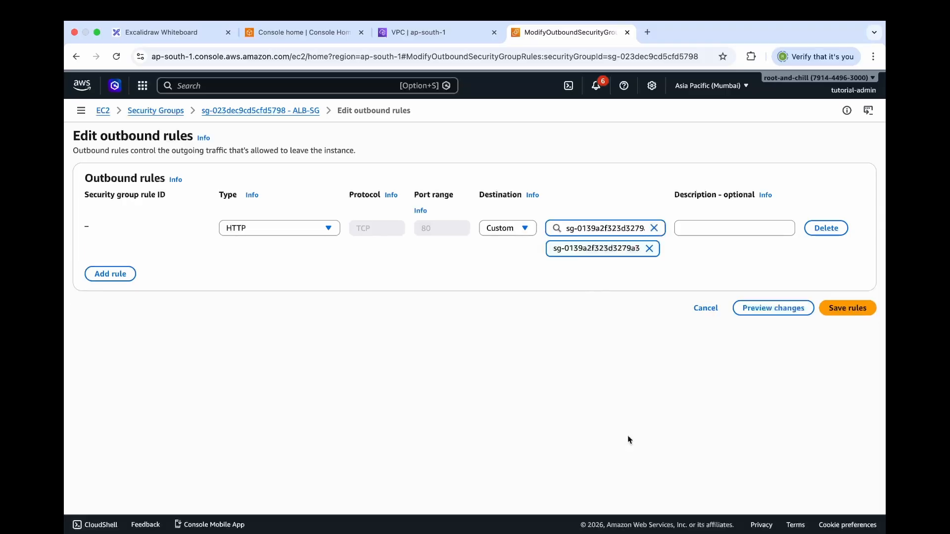
click(837, 315)
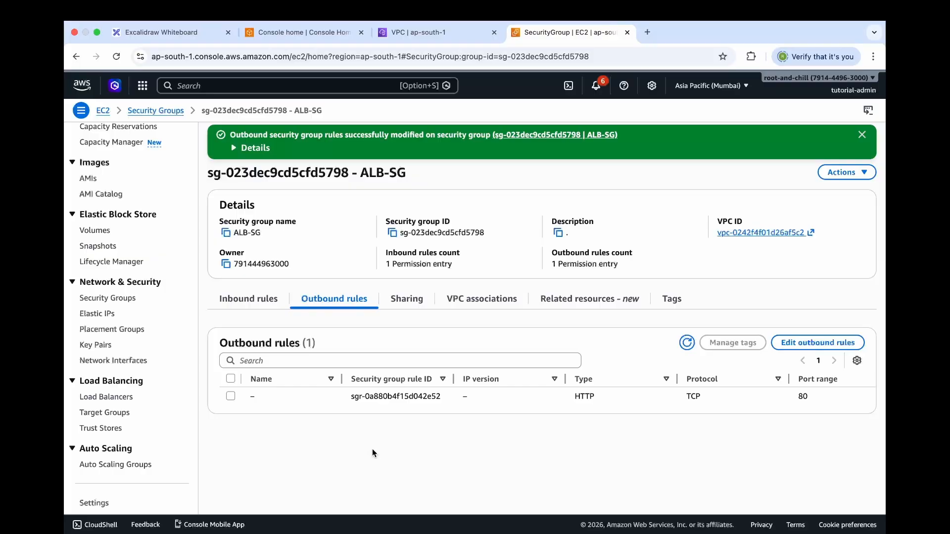
Step: Open EC2 in a new browser tab from the console home and start launching an instance
click(295, 32)
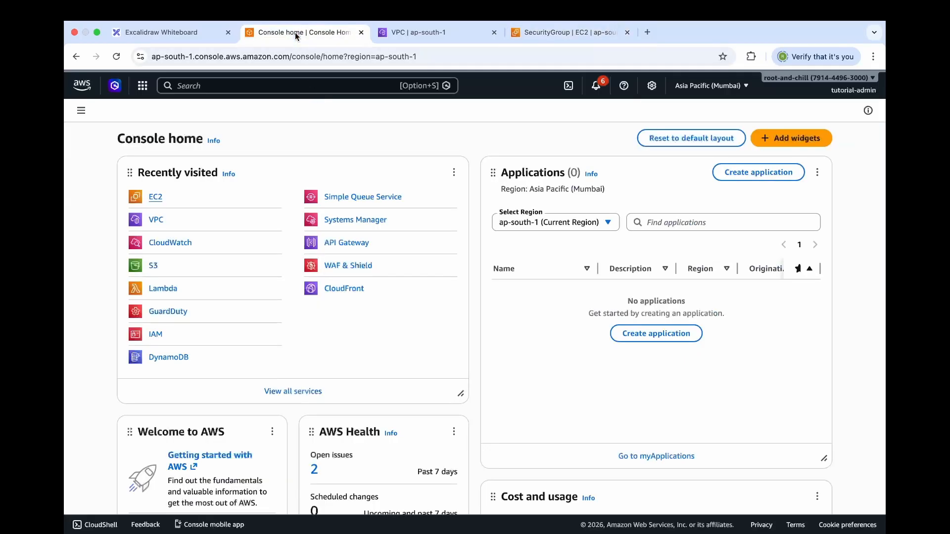
super+click(155, 199)
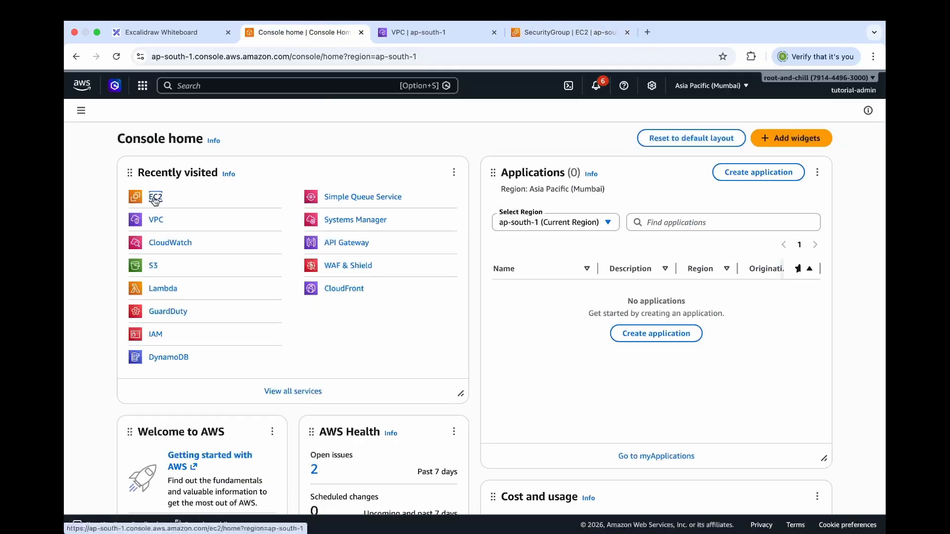
click(403, 32)
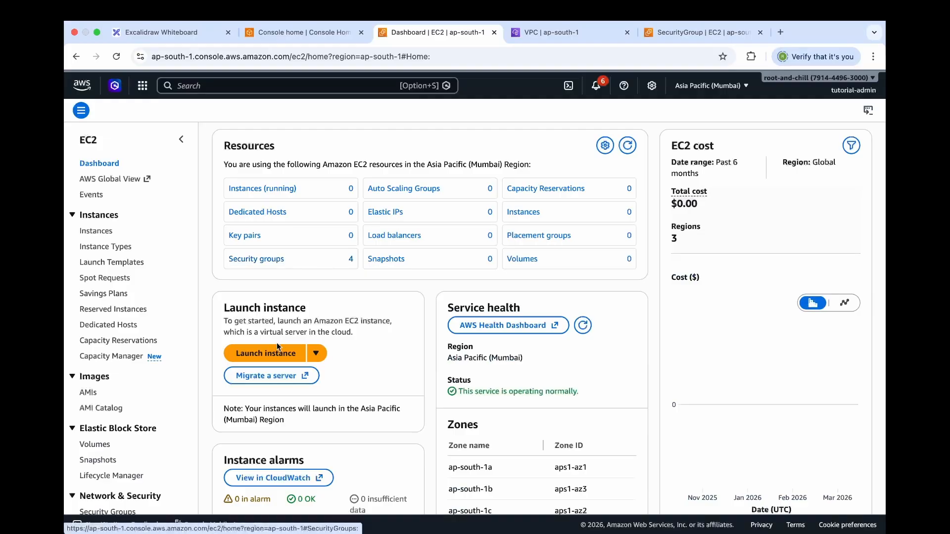
click(270, 353)
Step: Name the instance Server 1 and select Amazon Linux as its operating system image
click(250, 275)
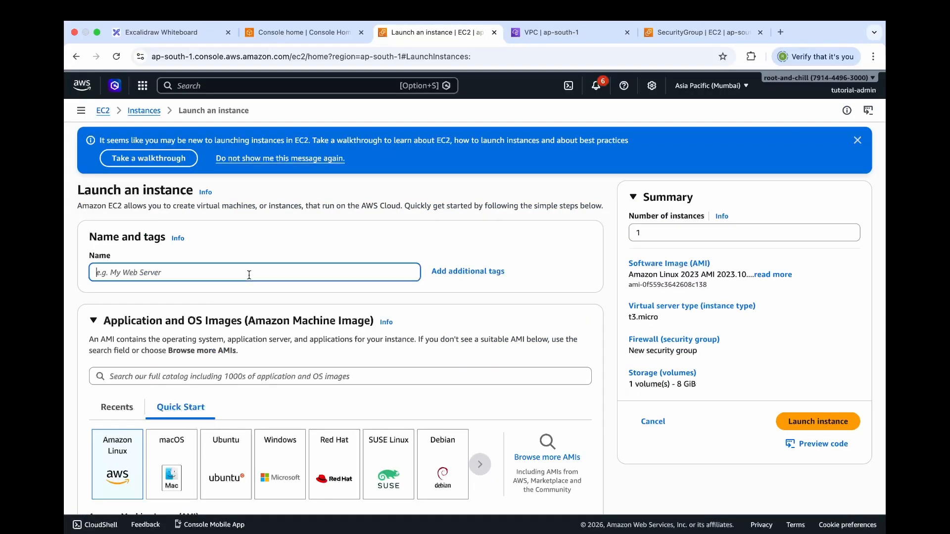
text(Server 1)
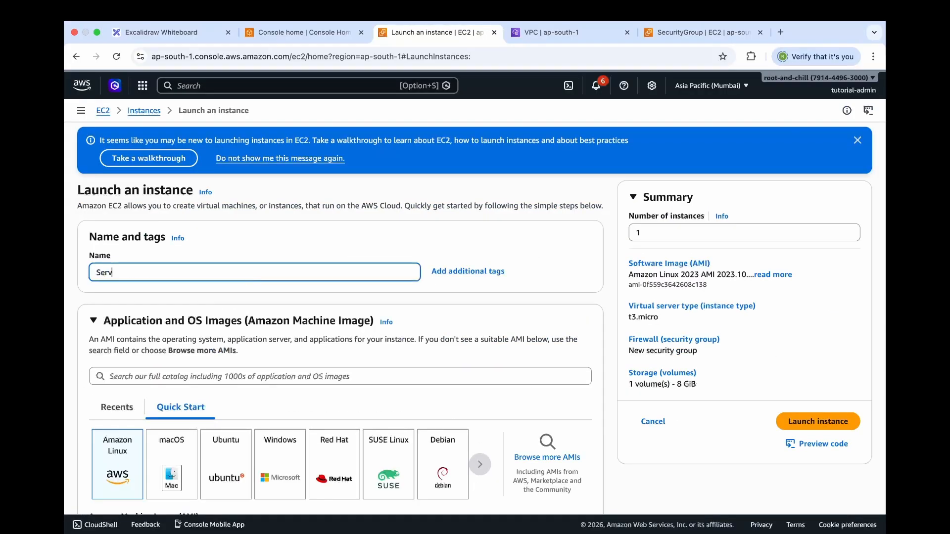
scroll(255, 311, down, 3)
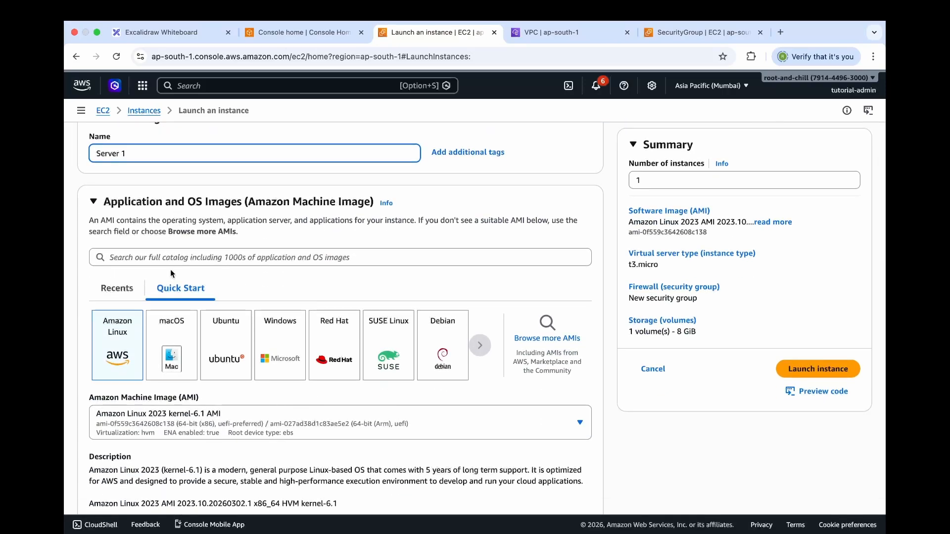
click(124, 343)
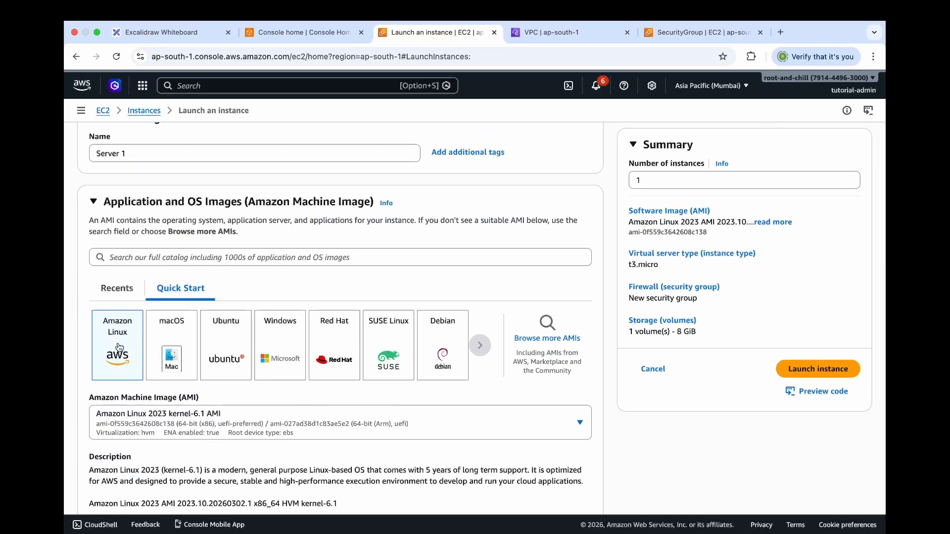
Step: Set the key pair option for Server 1 to "Proceed without a key pair (Not recommended)"
scroll(128, 331, down, 8)
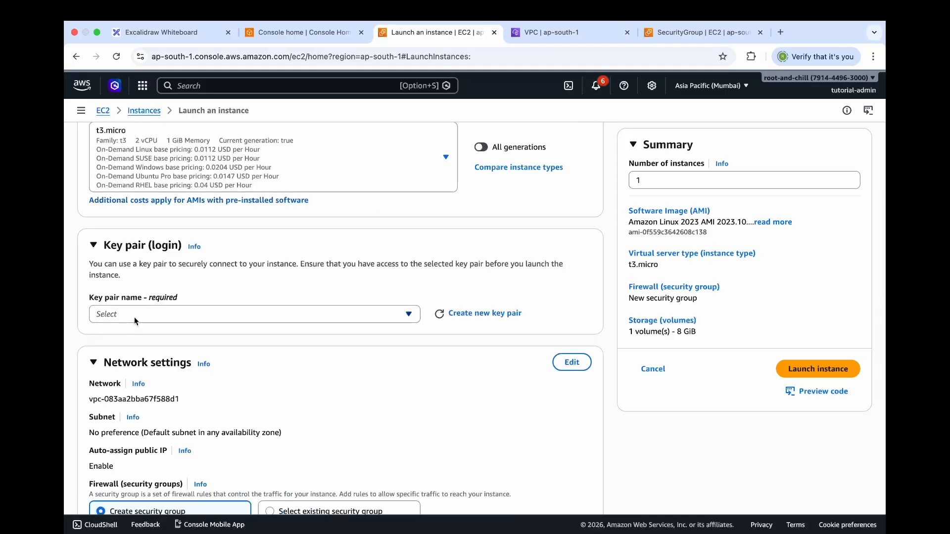
click(134, 316)
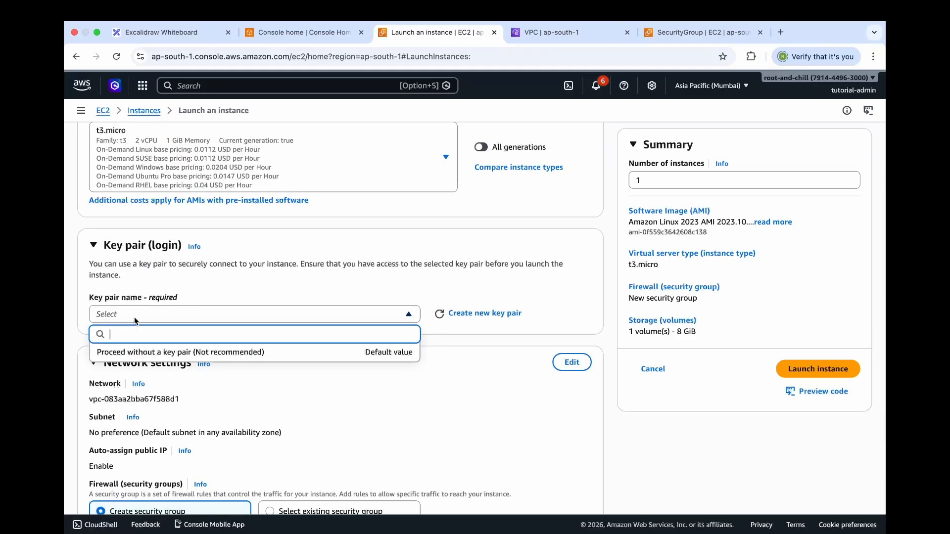
click(139, 353)
scroll(299, 379, down, 1)
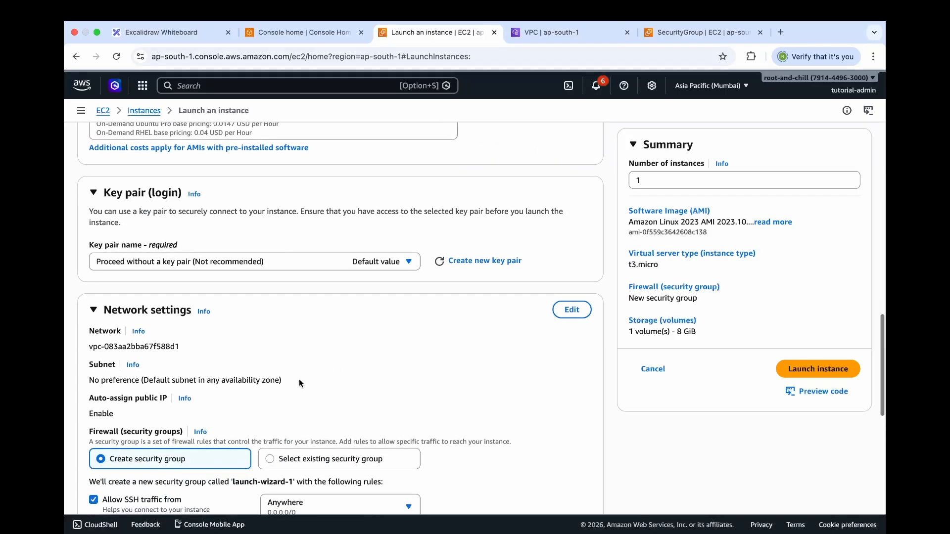
Step: Edit Server 1's network settings to use demo-vpc and the subnet demo-subnet-public1-ap-south-1a
click(571, 316)
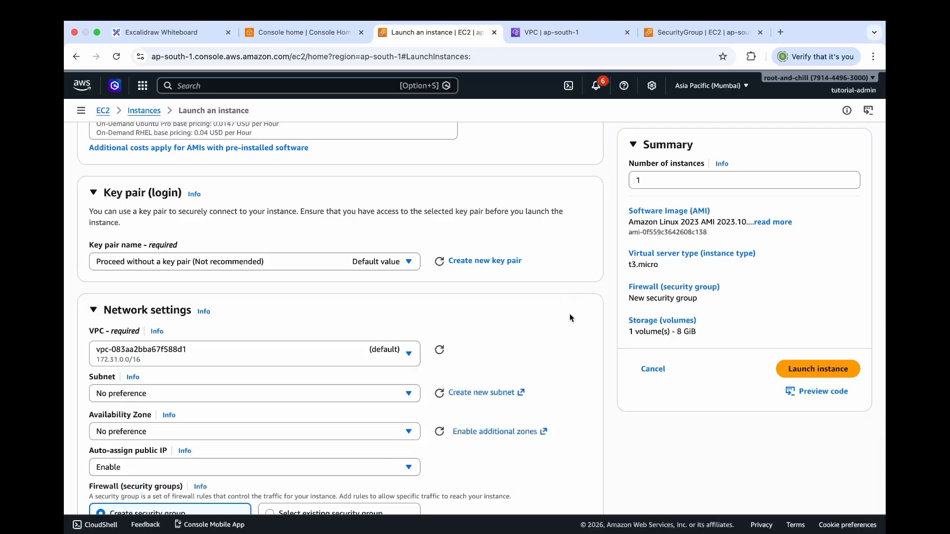
click(256, 356)
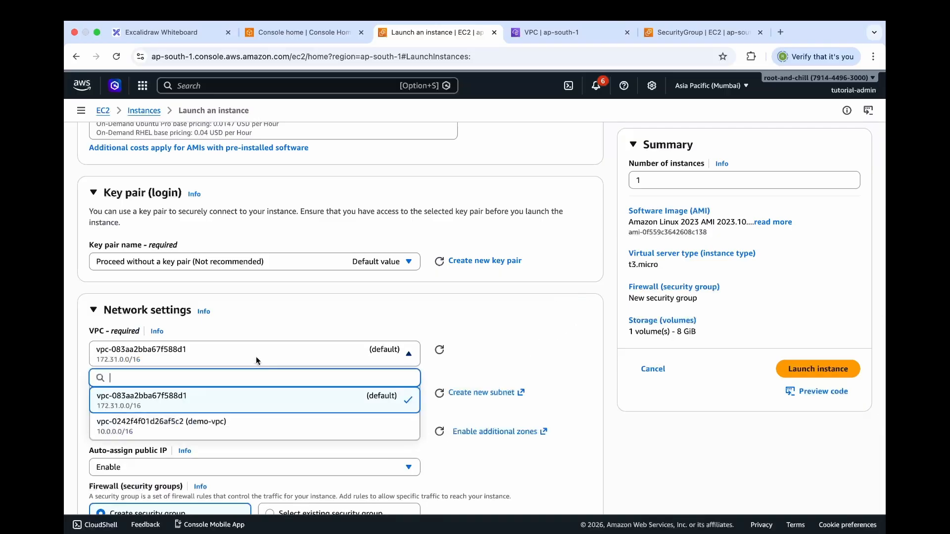
click(226, 423)
scroll(224, 429, down, 2)
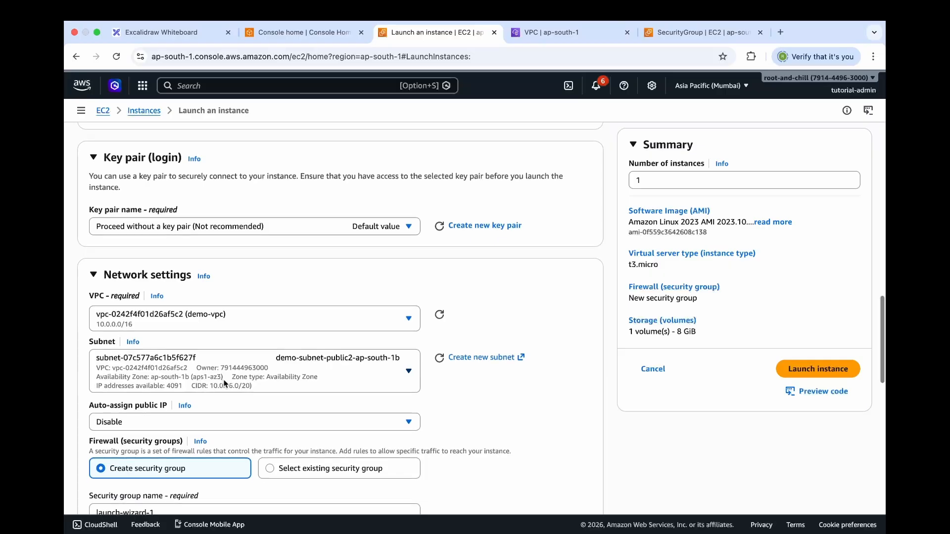
click(221, 349)
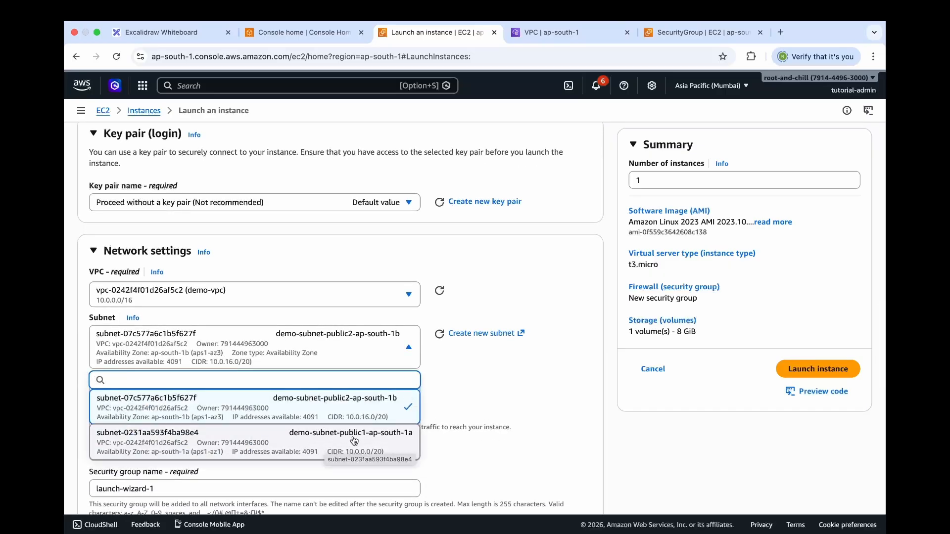
click(389, 441)
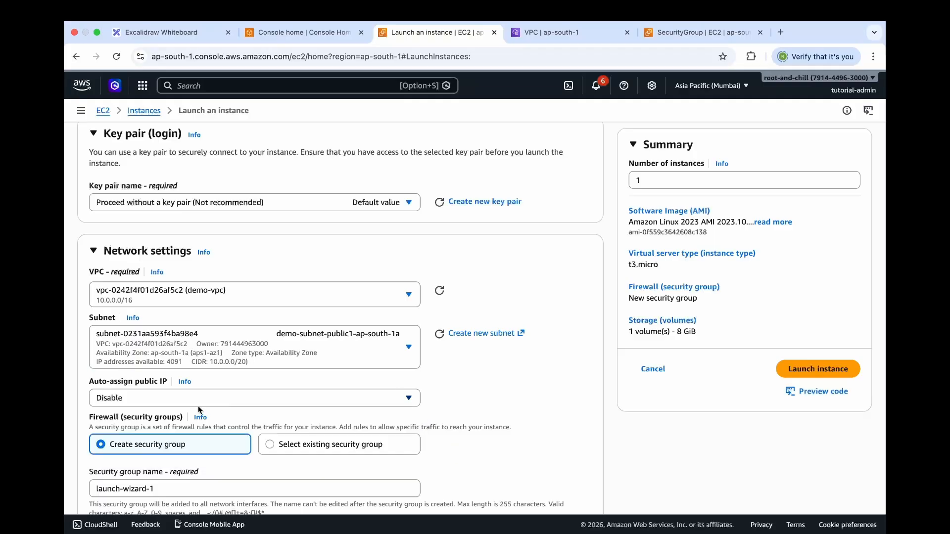
Step: Enable auto-assign public IP for Server 1 and assign the existing security group EC2-SG
click(132, 399)
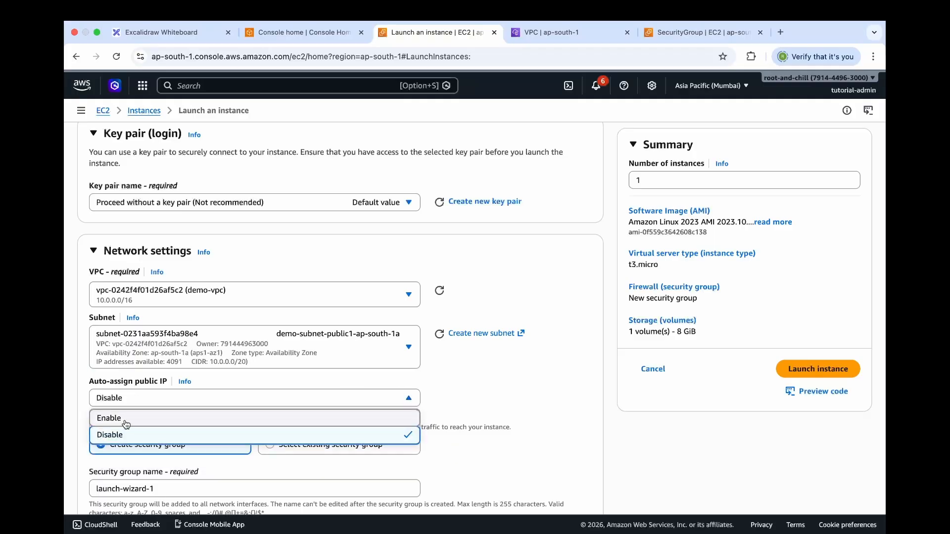
click(126, 420)
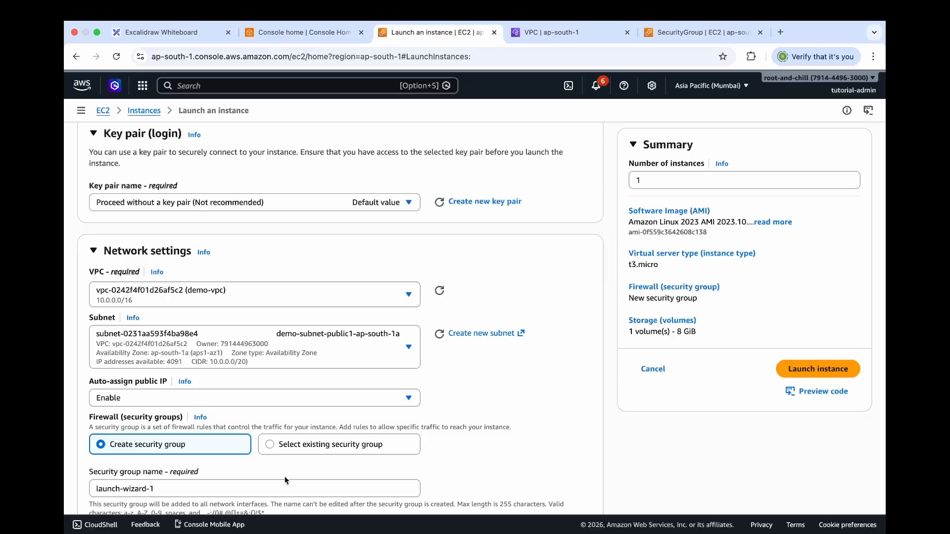
click(304, 453)
scroll(282, 392, down, 2)
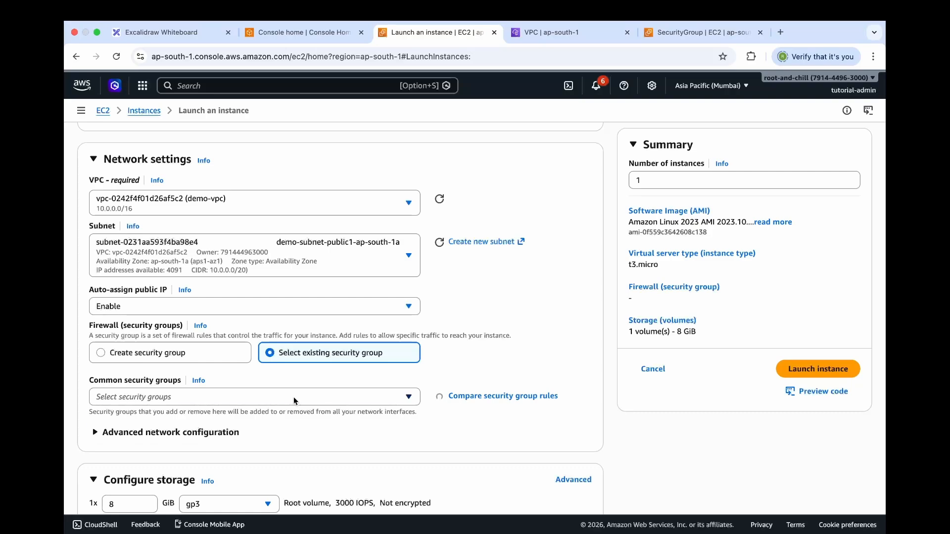
click(294, 401)
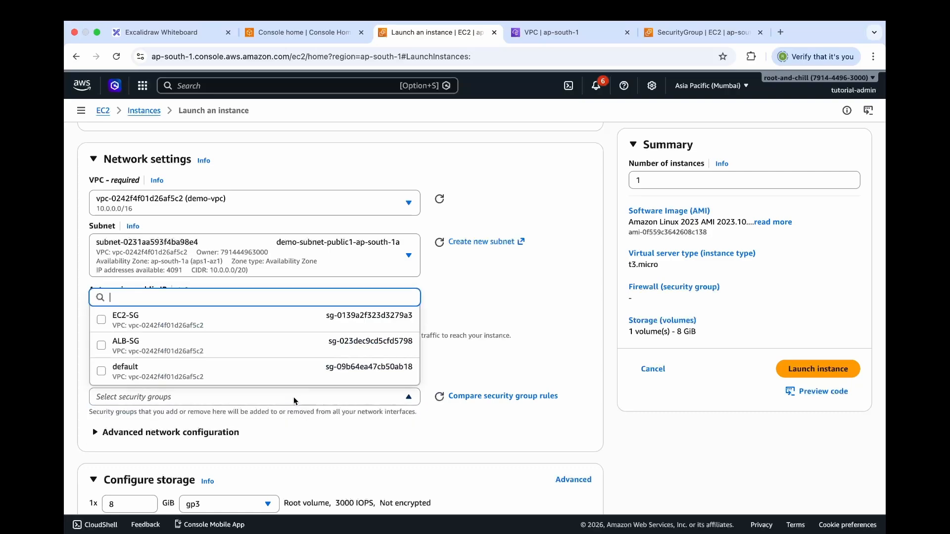
click(102, 320)
Step: Enter a bash user data script for Server 1 that updates yum packages, installs, enables and starts httpd, and writes "Hello from $(hostname)" to /var/www/html/index.html
scroll(109, 467, down, 4)
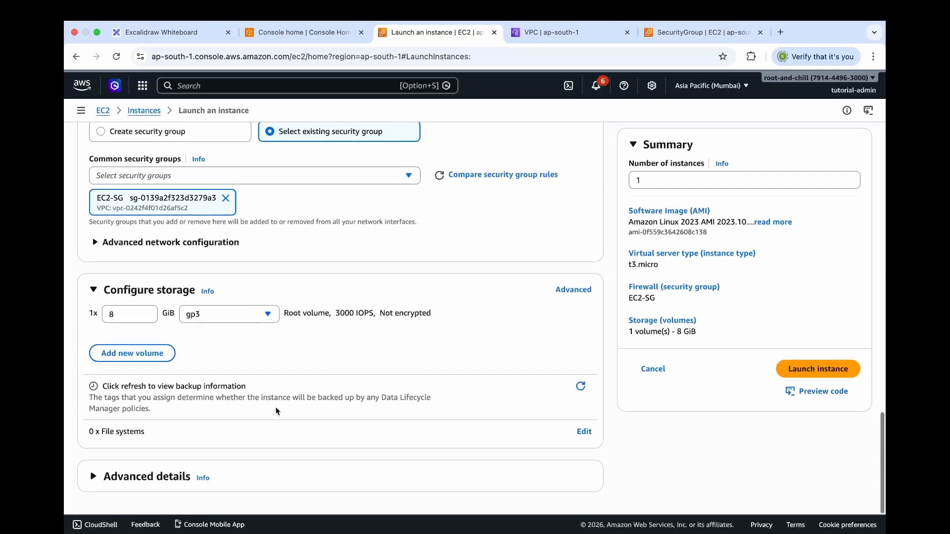
click(94, 477)
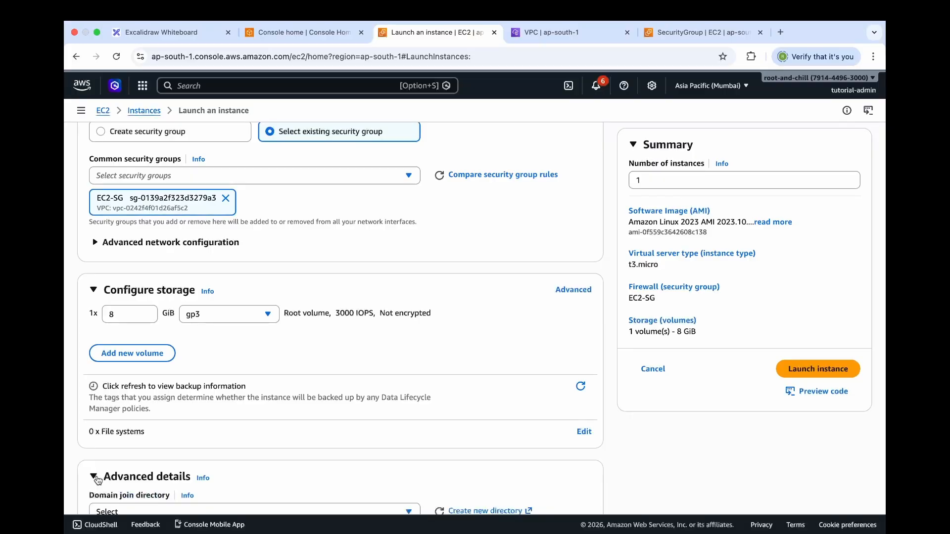
scroll(155, 403, down, 20)
click(160, 395)
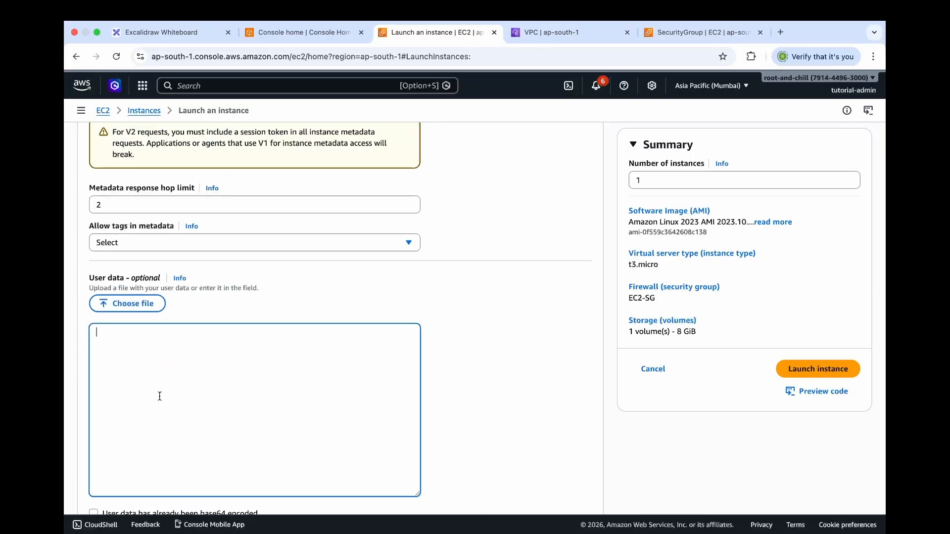
text(#!/bin/bash yum update -y yum install -y httpd systemctl enable httpd systemctl start httpd echo "Hello from $(hostname)" > /var/www/html/index.html)
key(super+a)
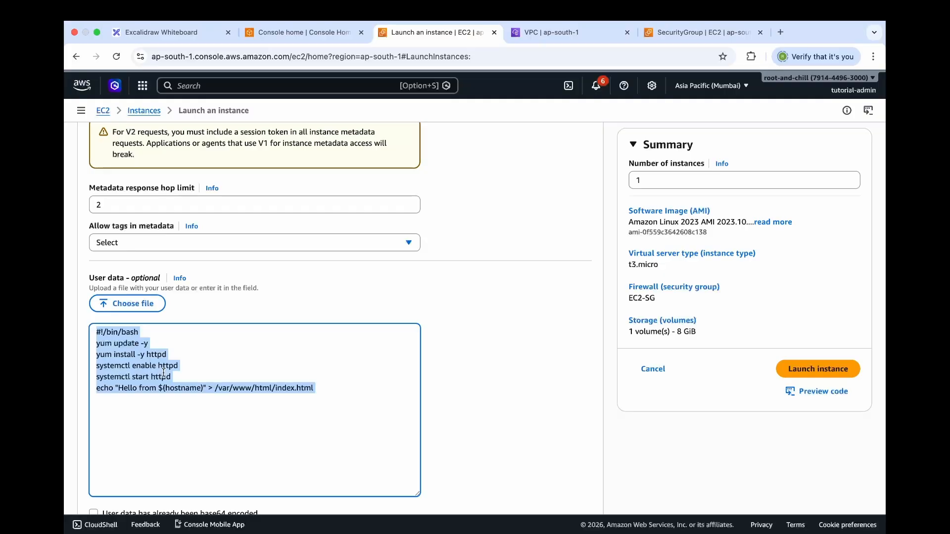
click(171, 414)
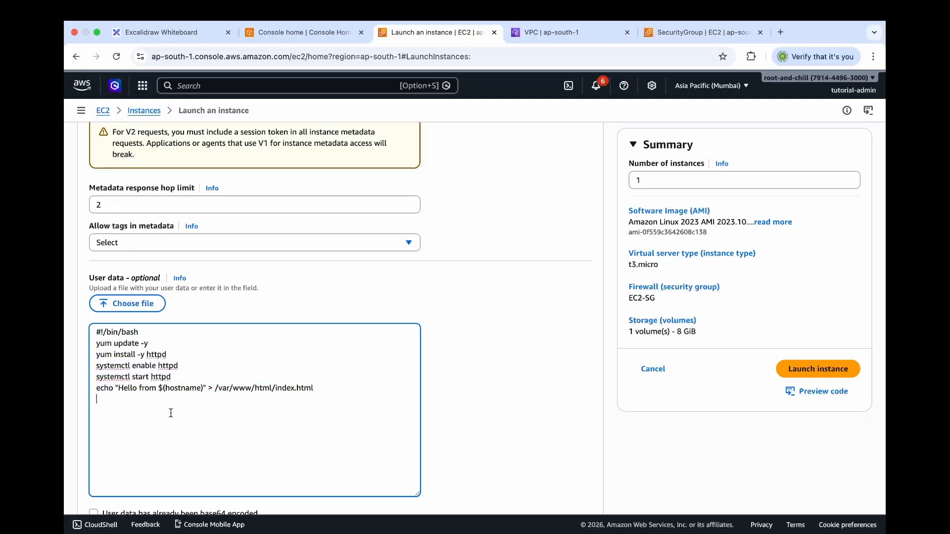
Step: Launch the Server 1 instance and open the list of EC2 instances to check its status
scroll(525, 434, down, 1)
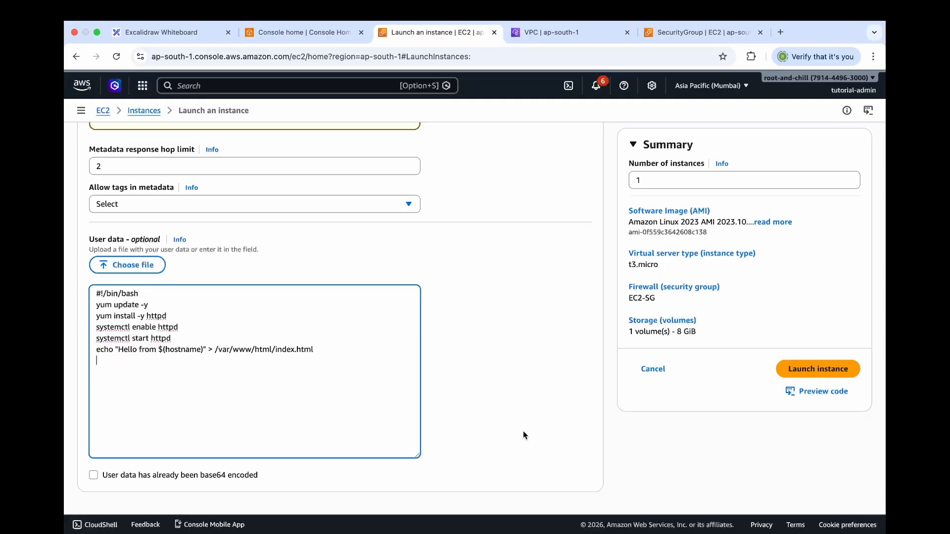
click(798, 367)
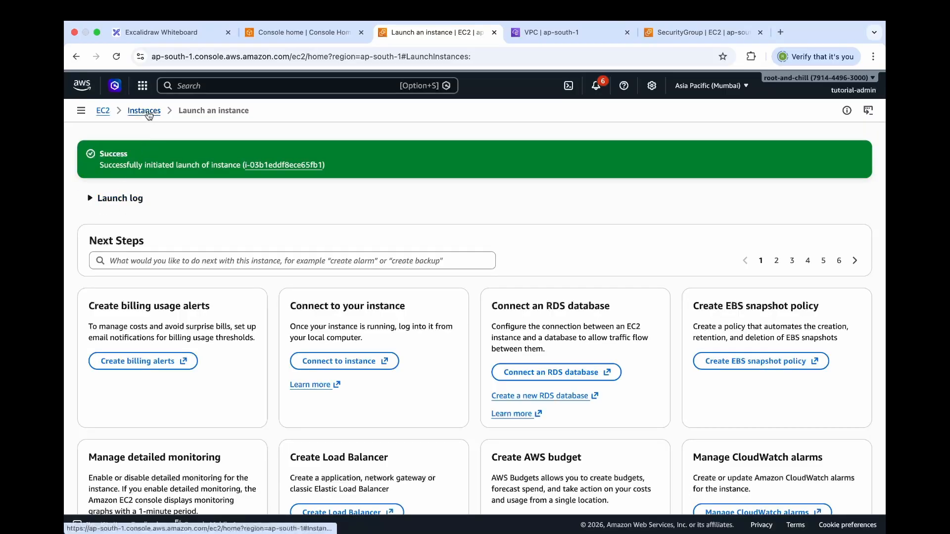
click(149, 112)
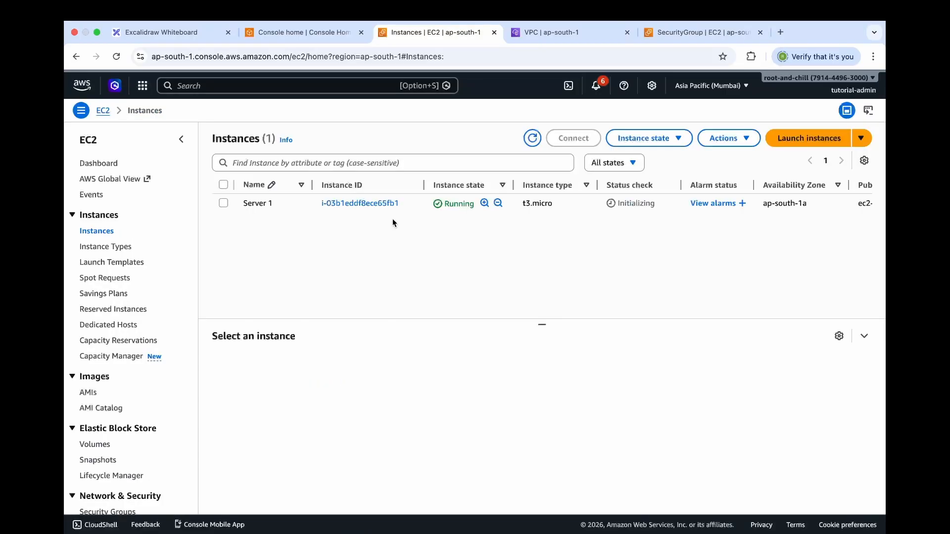
mouse_move(260, 209)
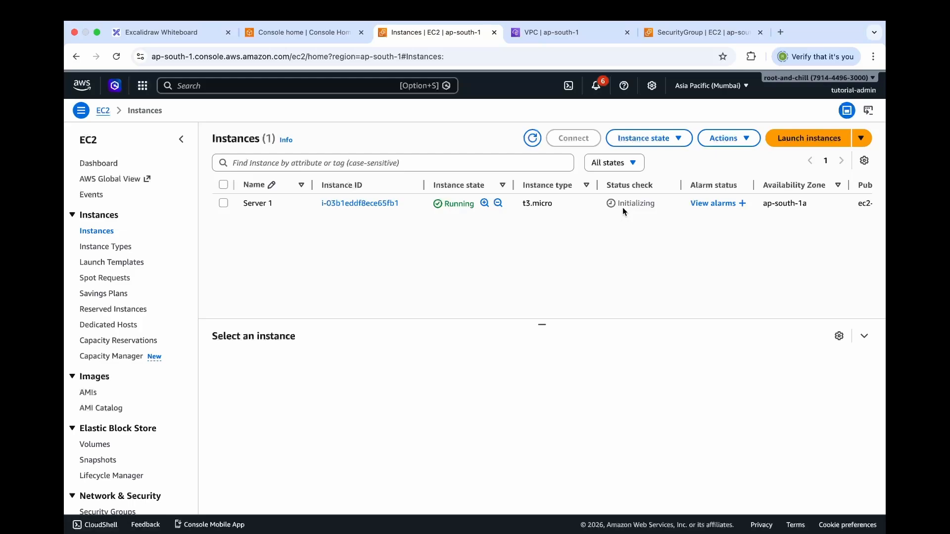
Step: Start launching another instance named Server 2 with the key pair option "Proceed without a key pair (Not recommended)"
click(801, 147)
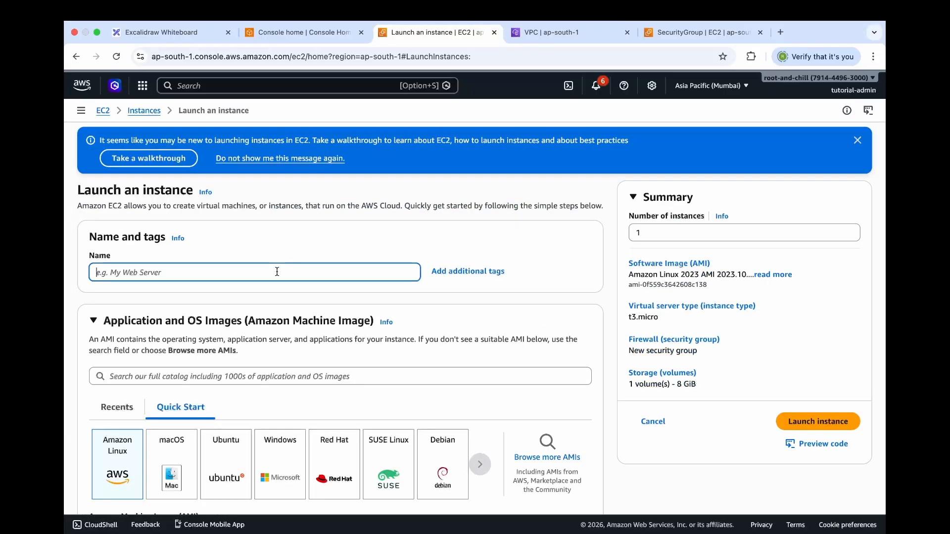
text(Server 2)
scroll(296, 328, down, 3)
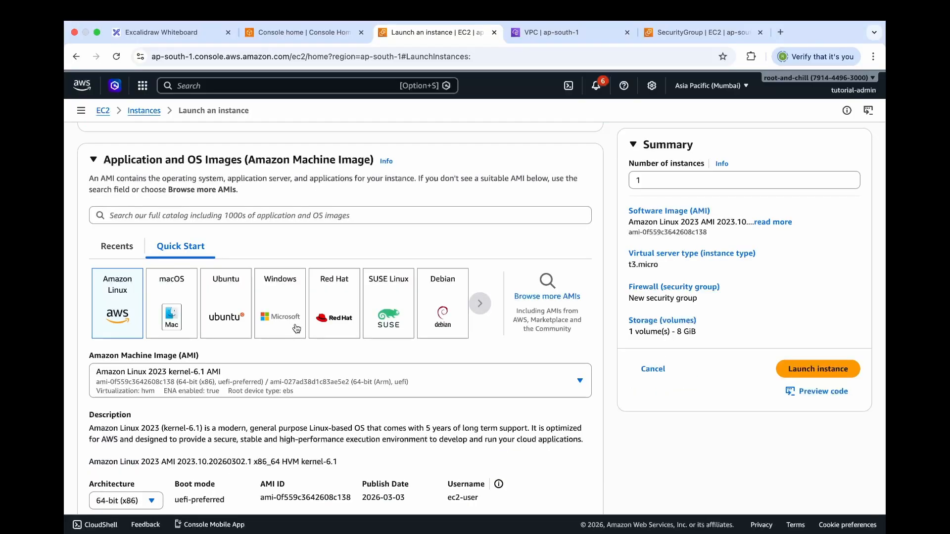
scroll(296, 328, down, 8)
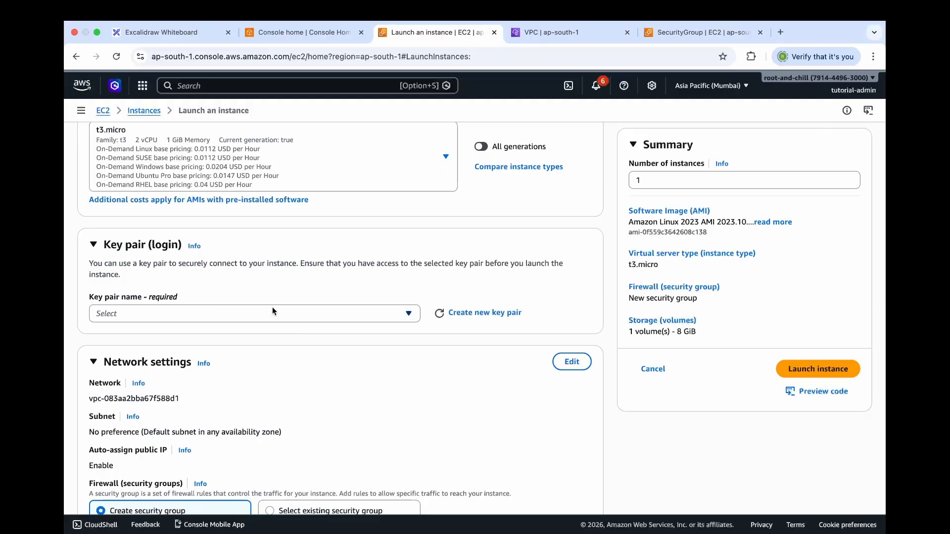
click(272, 308)
click(214, 353)
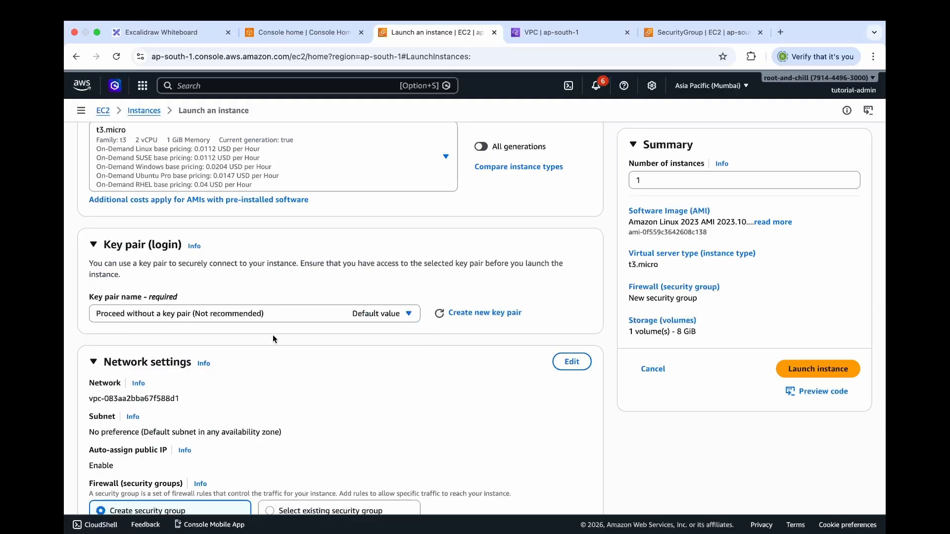
Step: Edit Server 2's network settings to use demo-vpc and the subnet demo-subnet-public2-ap-south-1b
click(576, 363)
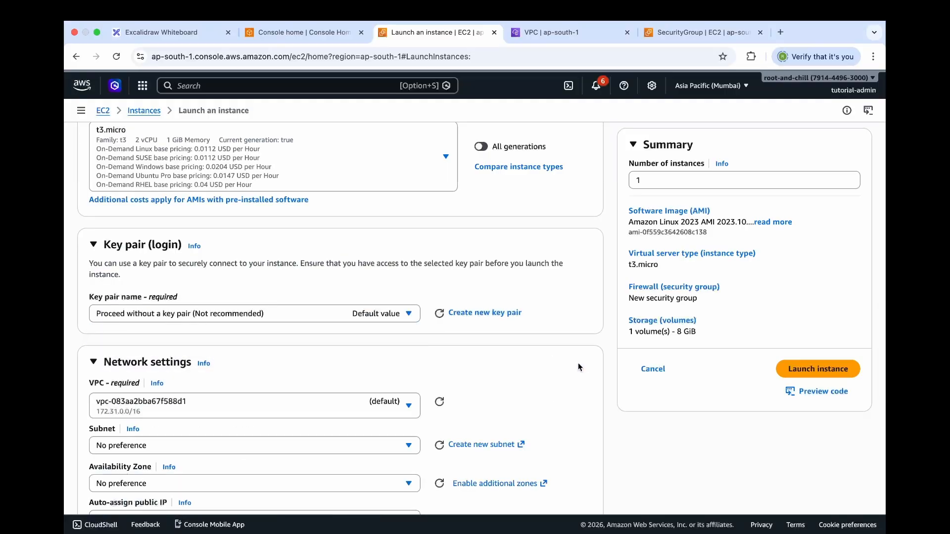
scroll(432, 351, down, 2)
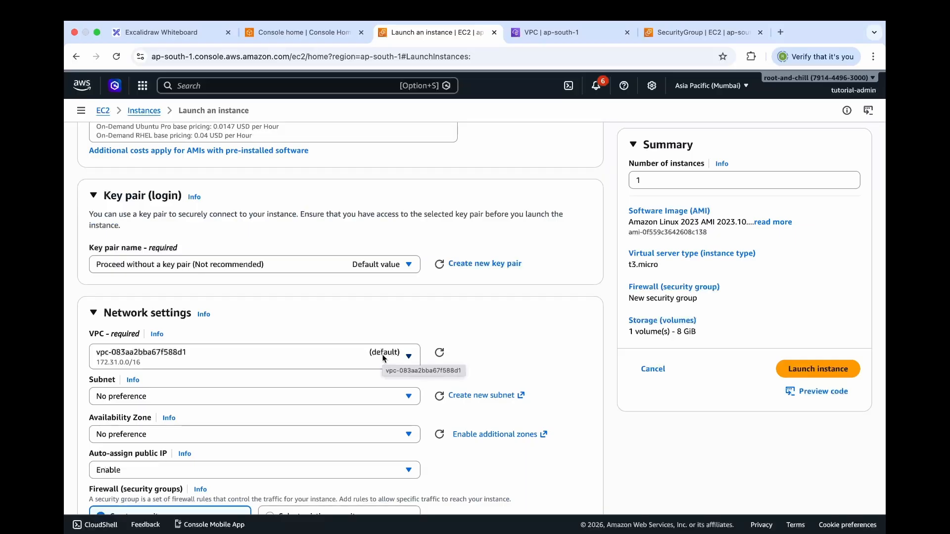
click(362, 363)
click(290, 426)
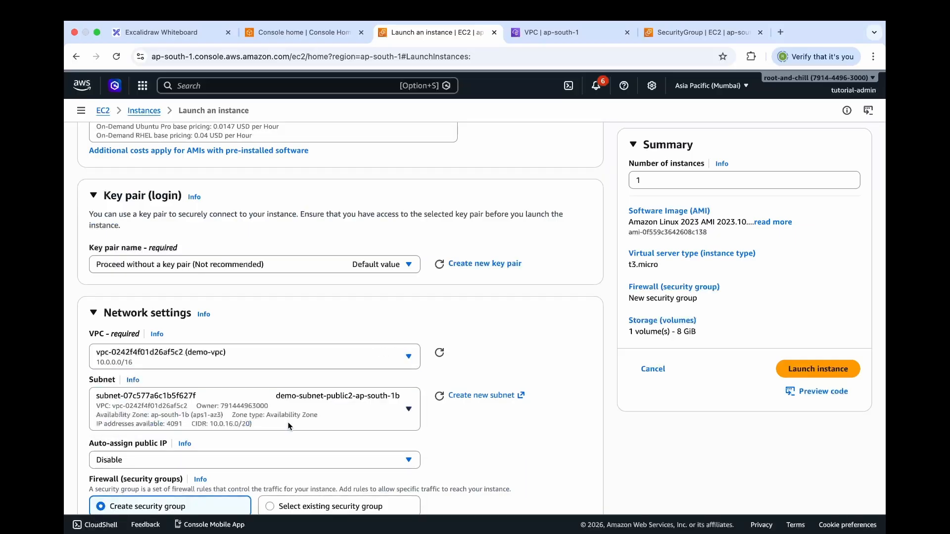
click(286, 415)
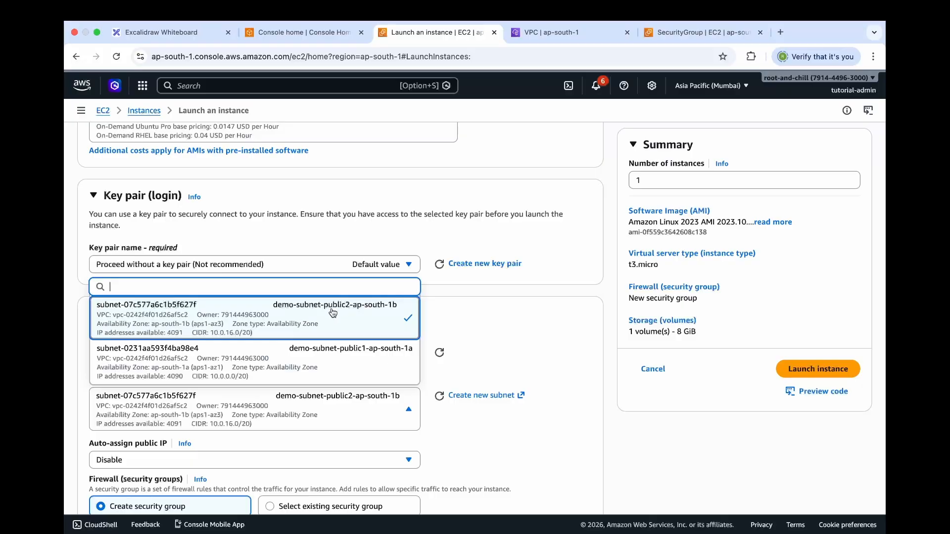
click(378, 314)
Step: Enable auto-assign public IP for Server 2 and assign the existing security group EC2-SG
scroll(126, 338, down, 2)
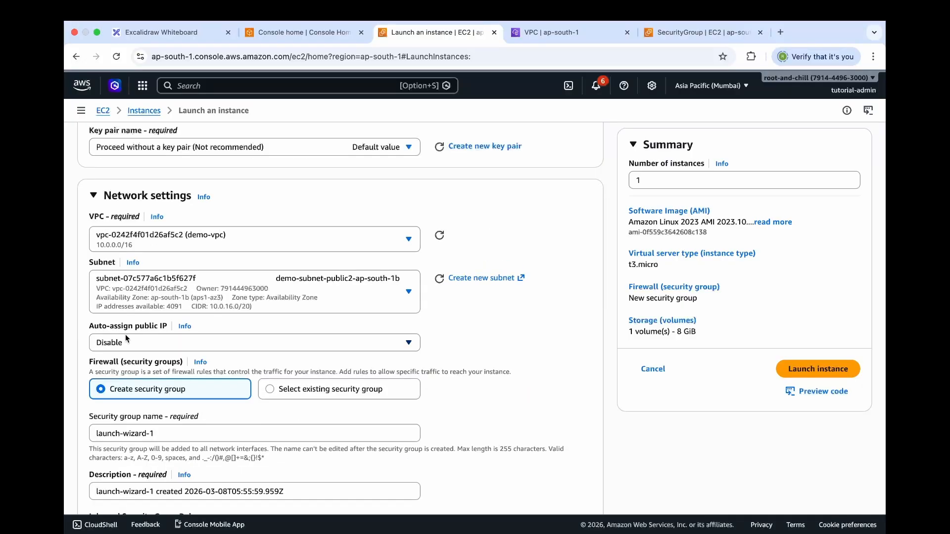
click(174, 338)
click(161, 366)
click(283, 395)
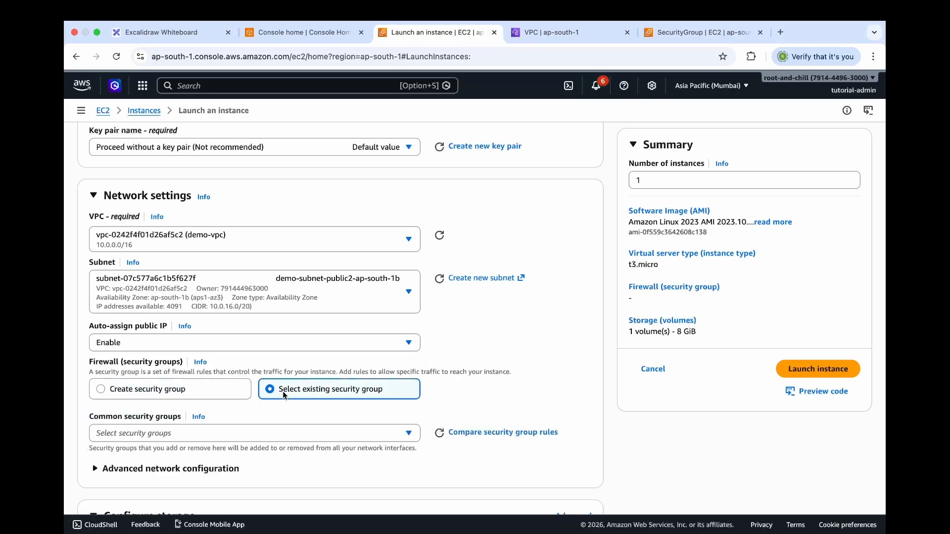
click(234, 434)
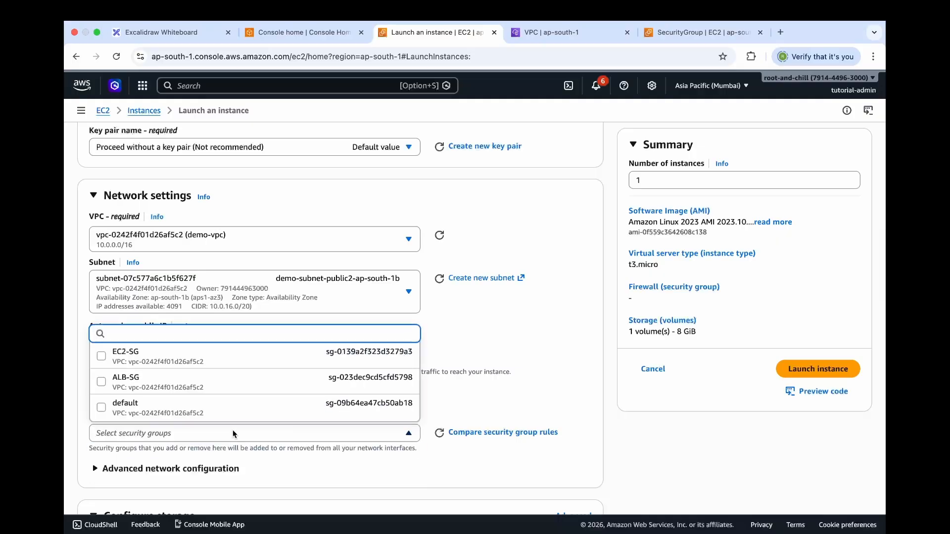
click(207, 365)
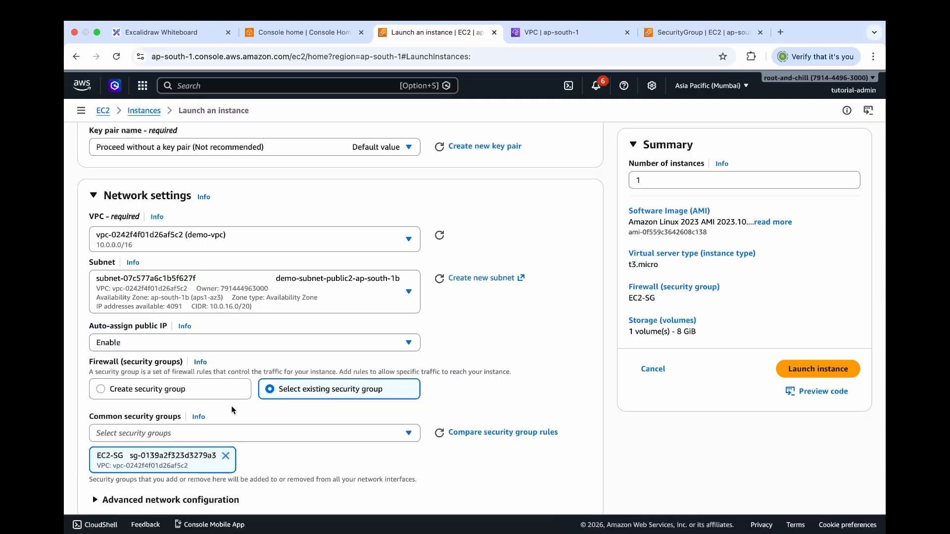
Step: Enter a bash user data script for Server 2 that updates yum packages, installs, enables and starts httpd, and writes "Hello from $(hostname)" to /var/www/html/index.html
scroll(231, 406, down, 5)
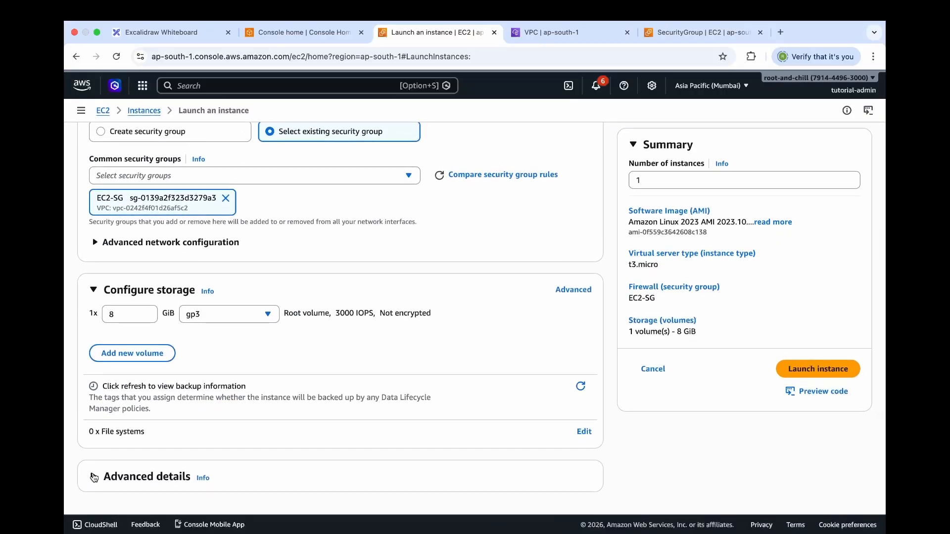
click(93, 478)
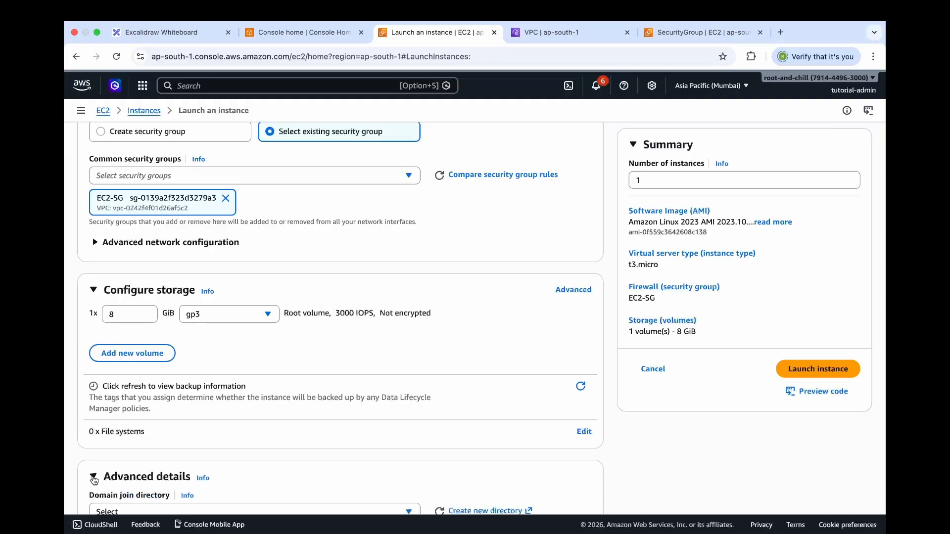
scroll(95, 480, down, 15)
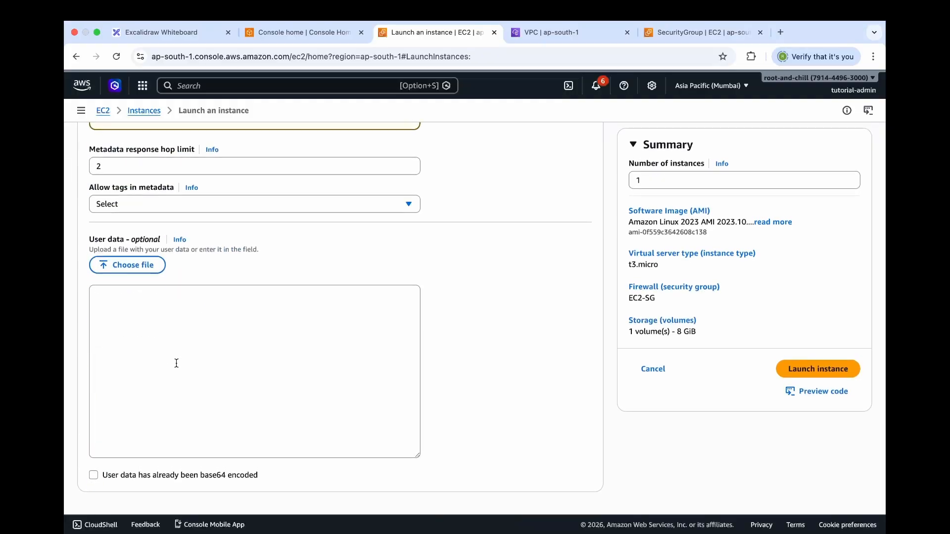
click(176, 363)
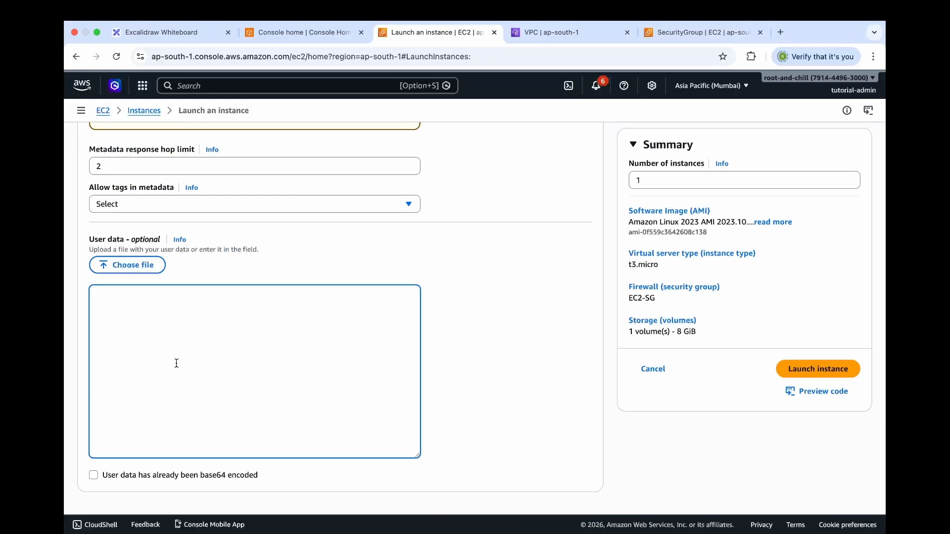
text(#!/bin/bash yum update -y yum install -y httpd systemctl enable httpd systemctl start httpd echo "Hello from $(hostname)" > /var/www/html/index.html)
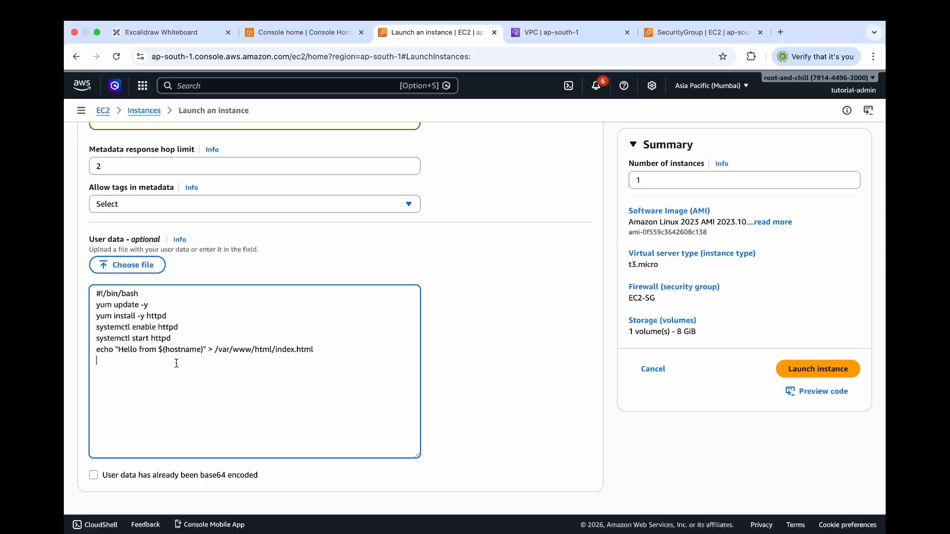
Step: Launch the Server 2 instance and return to the instances list
click(794, 377)
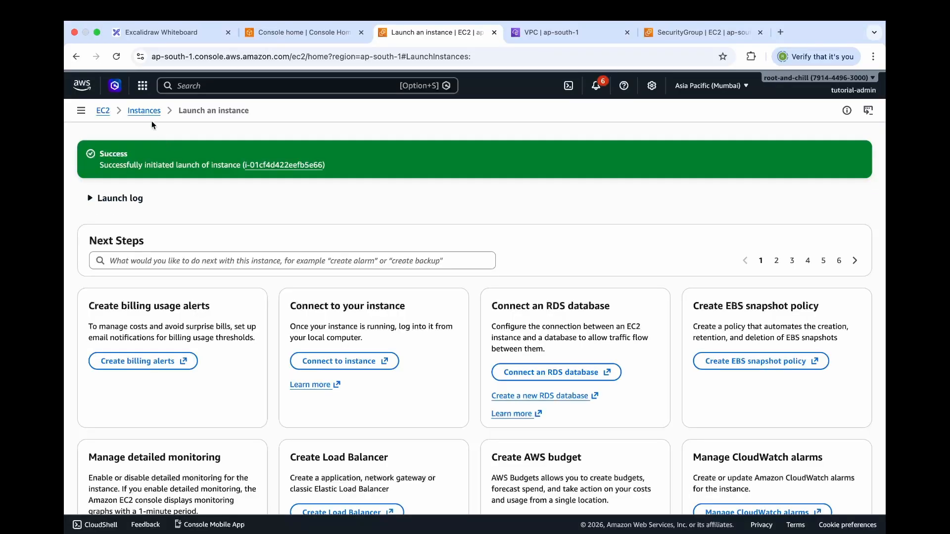
click(144, 111)
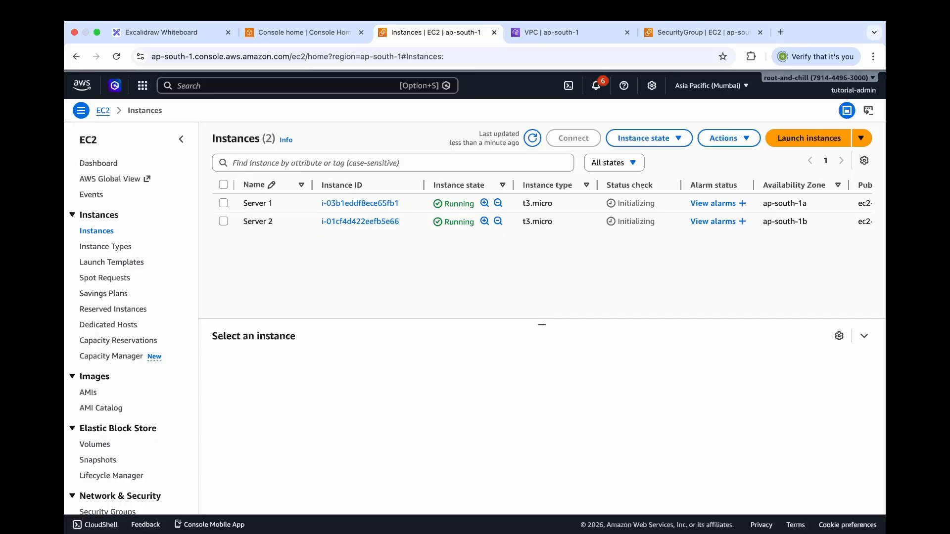
Step: Open the EC2 dashboard in a separate browser tab from Console home and go to its target groups
click(302, 38)
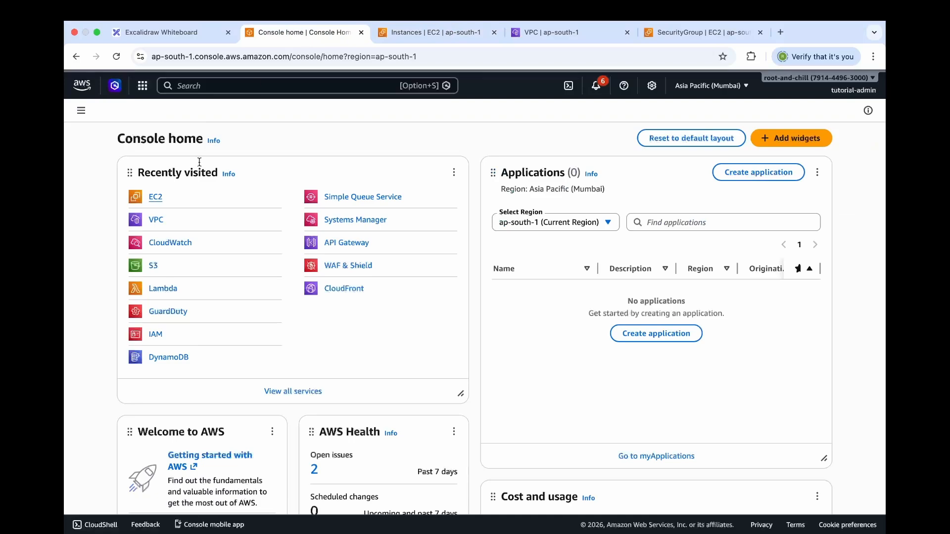
super+click(156, 199)
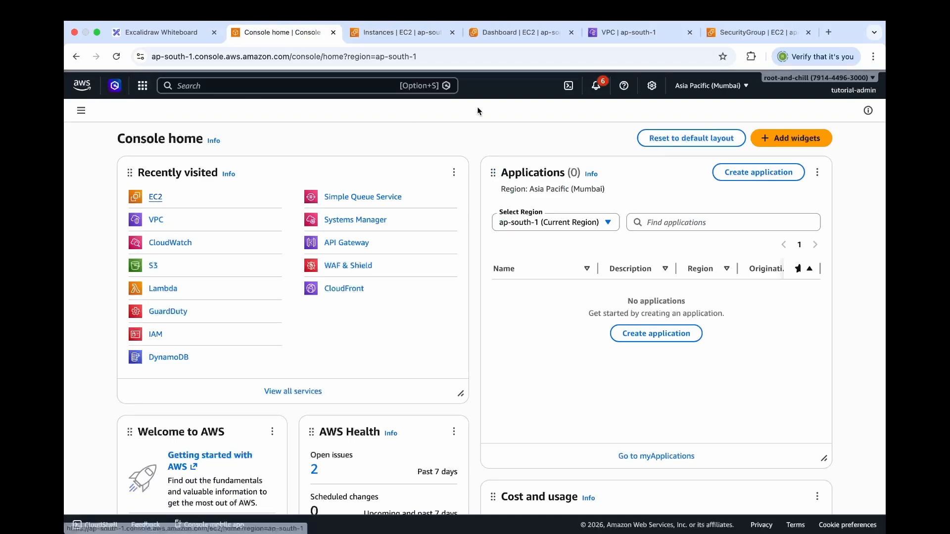
click(505, 31)
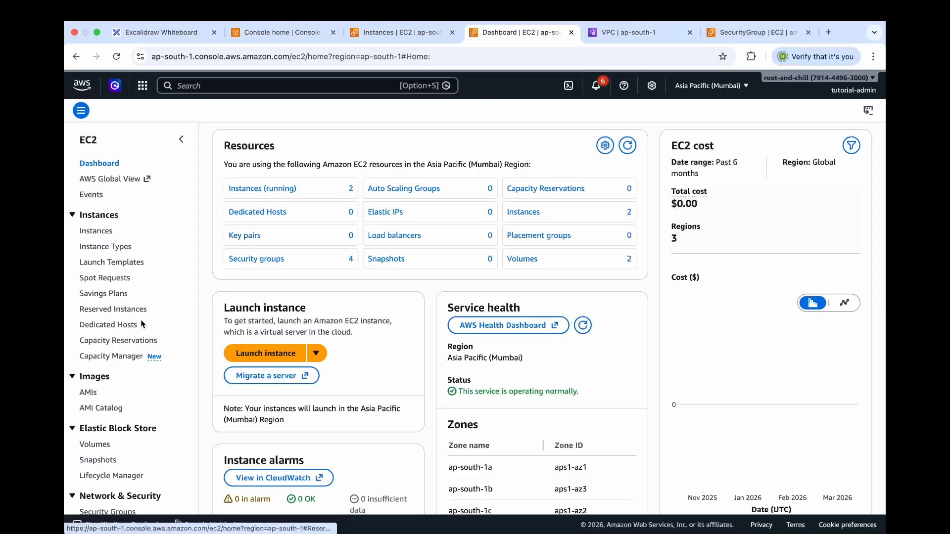
scroll(141, 320, down, 5)
scroll(141, 320, down, 2)
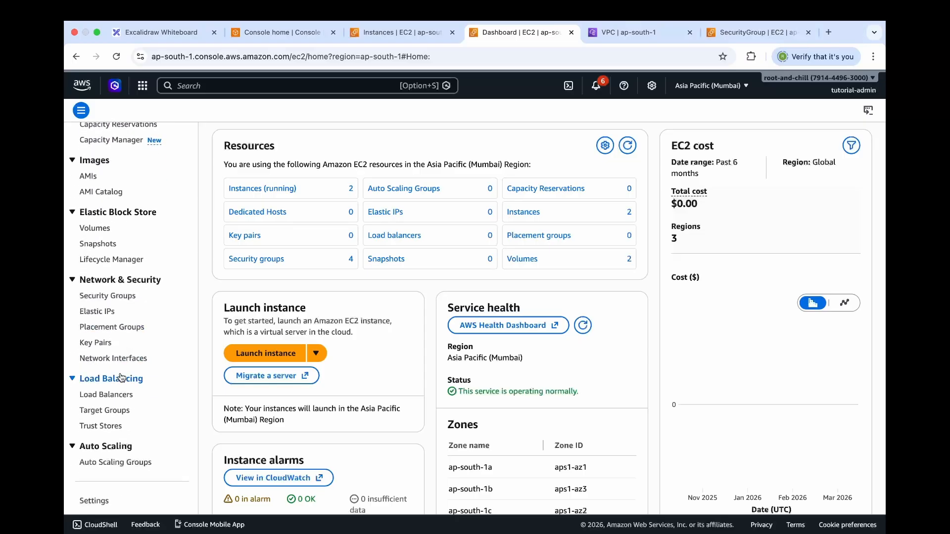
click(108, 412)
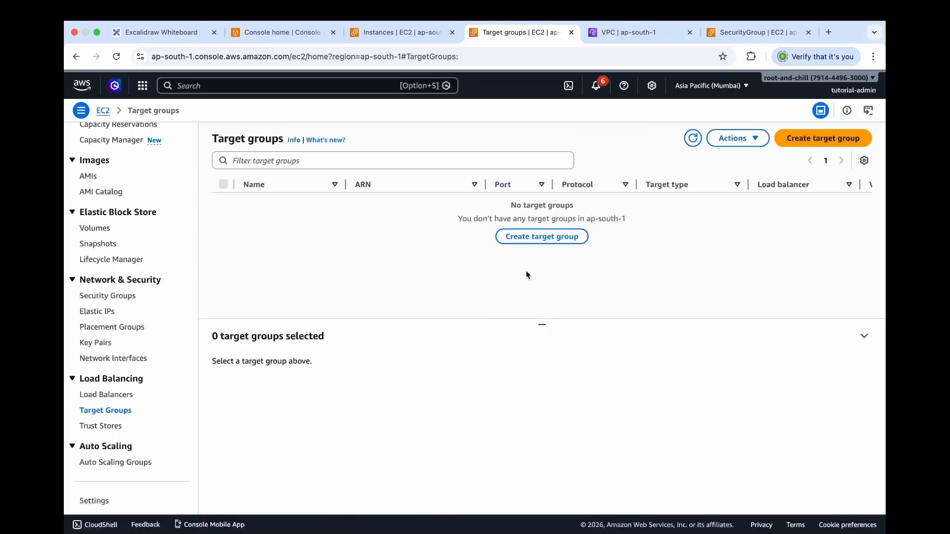
Step: Start creating a target group with target type Instances and name it DemoTG
click(535, 242)
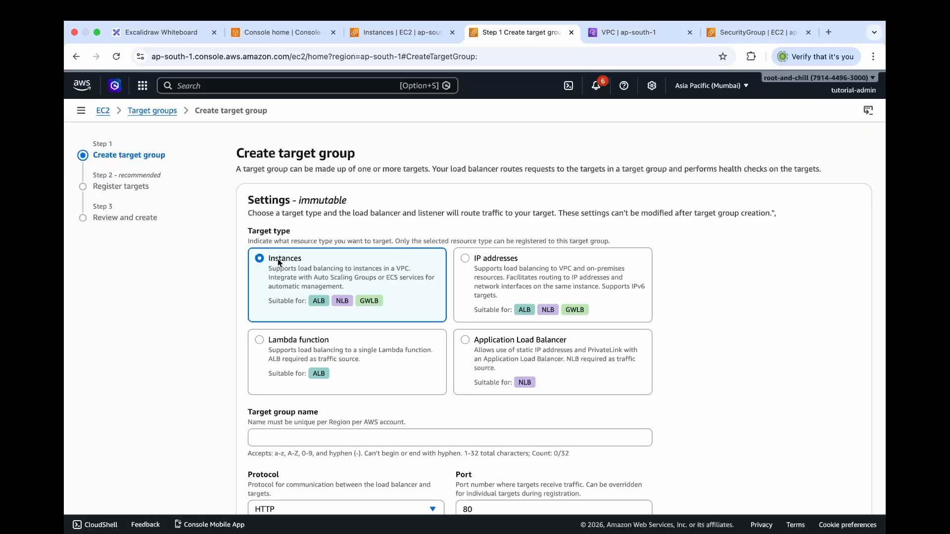
scroll(279, 277, down, 2)
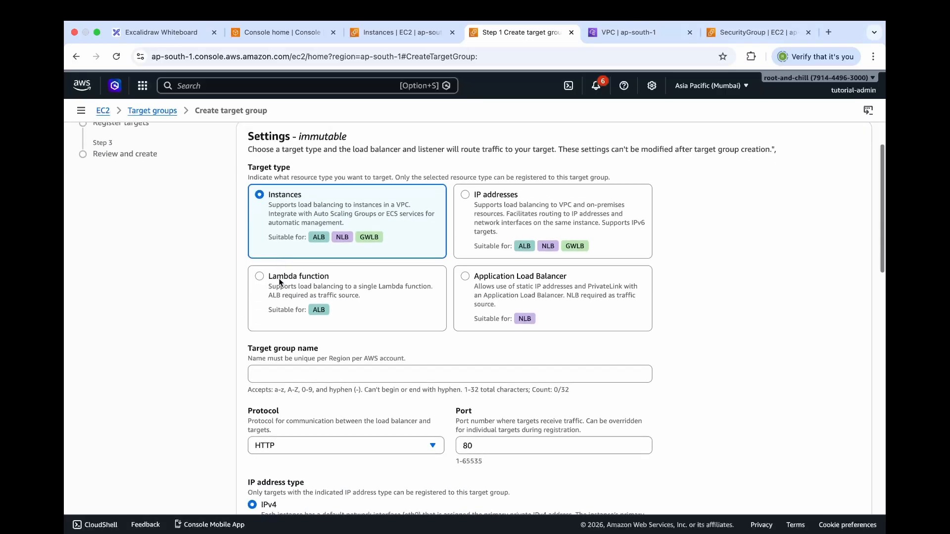
click(282, 379)
text(DemoTG)
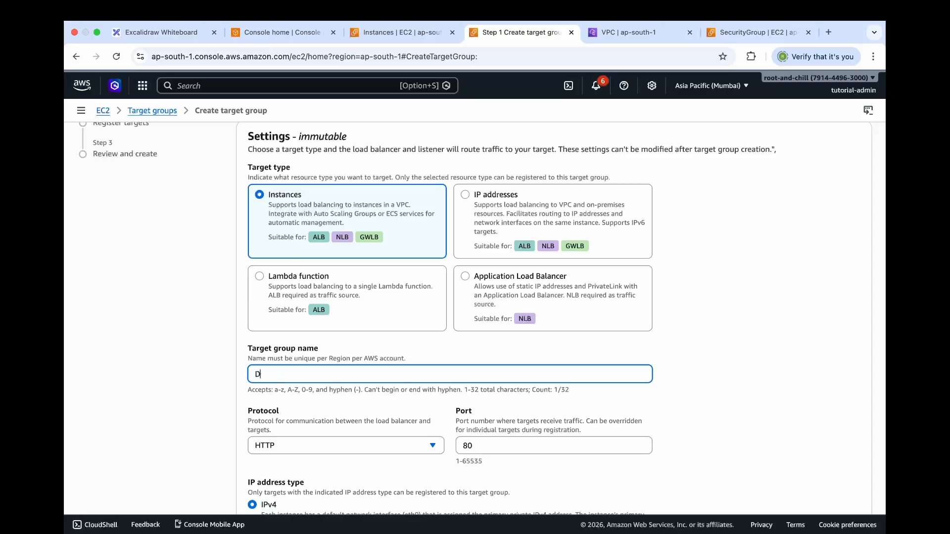
Step: Set the target group's VPC to demo-vpc and proceed to target registration
scroll(563, 424, up, 1)
scroll(563, 423, down, 4)
scroll(563, 424, down, 2)
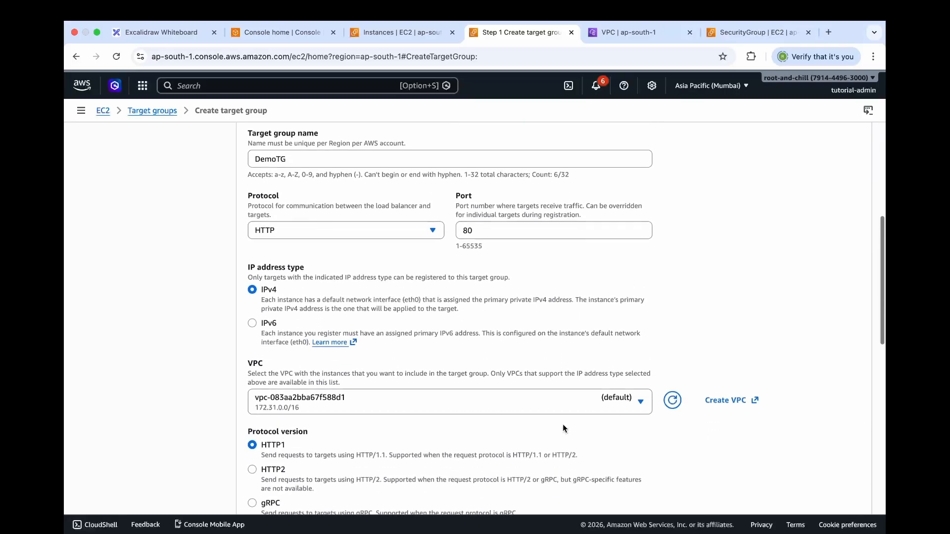
click(531, 397)
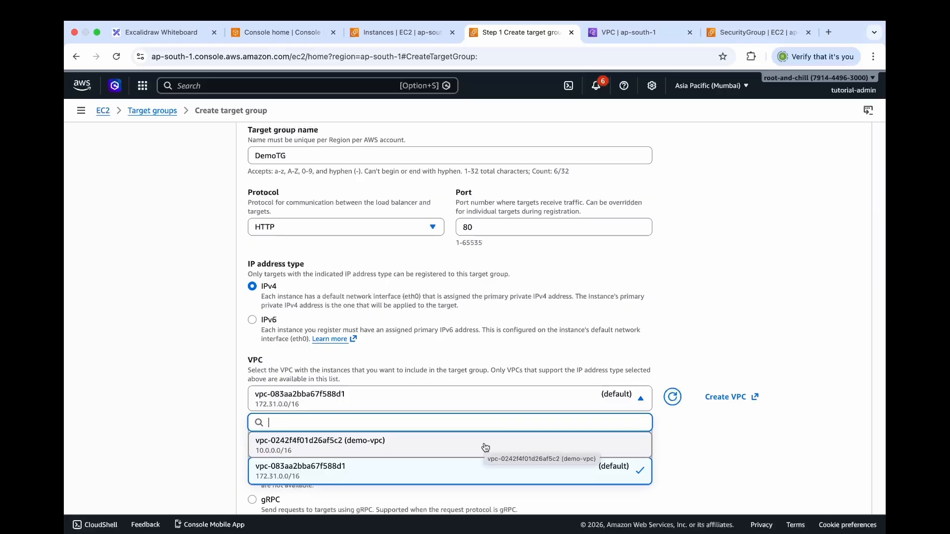
click(485, 446)
scroll(693, 371, down, 8)
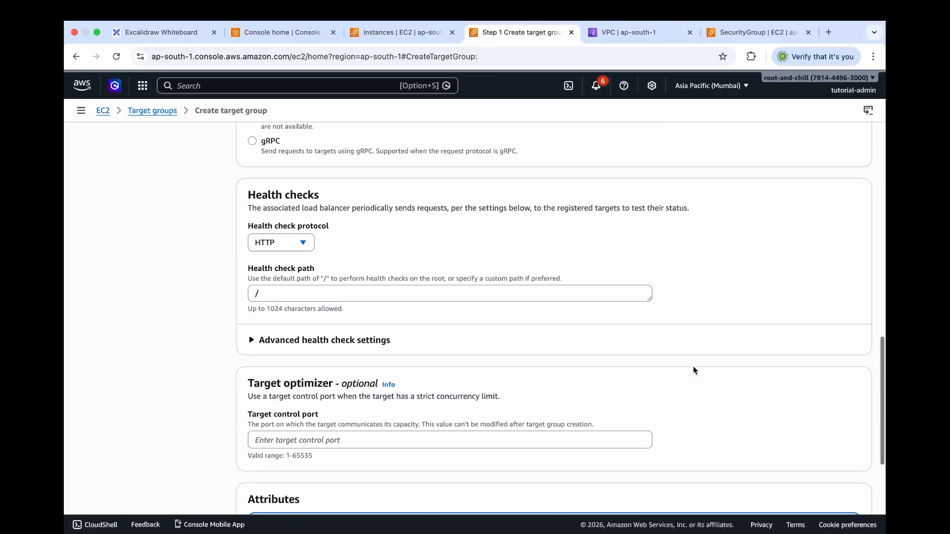
click(850, 490)
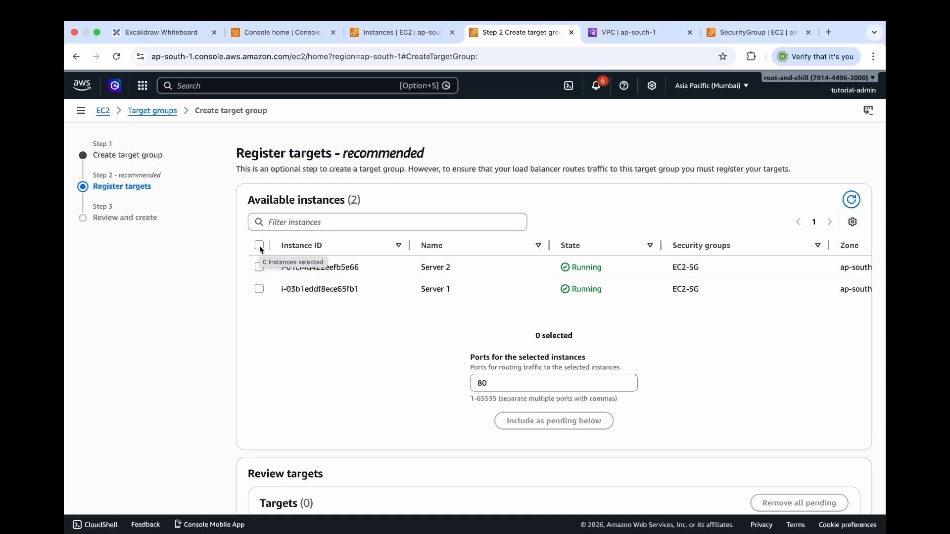
Step: Include Server 1 and Server 2 as pending targets on port 80 and continue to the review
click(260, 246)
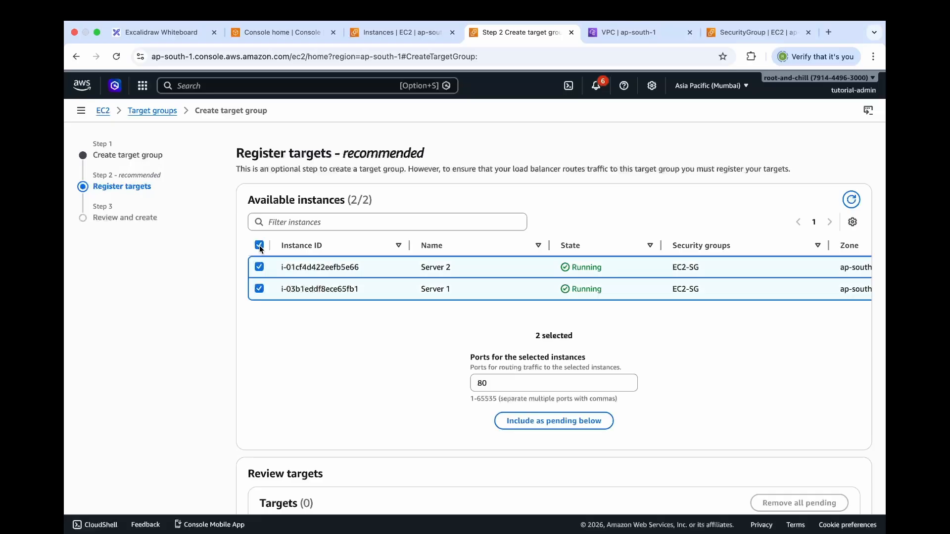
click(529, 420)
scroll(529, 430, down, 2)
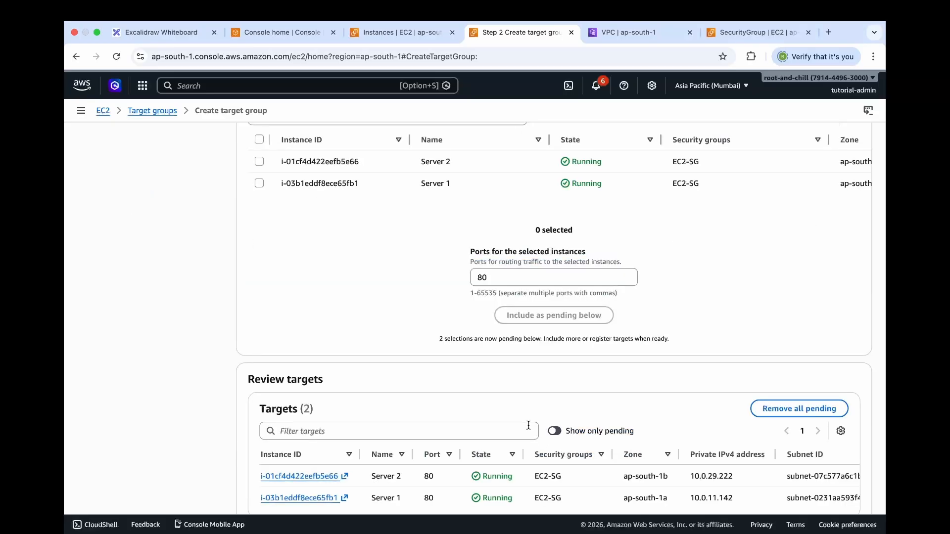
scroll(296, 332, down, 1)
drag(246, 312, 330, 316)
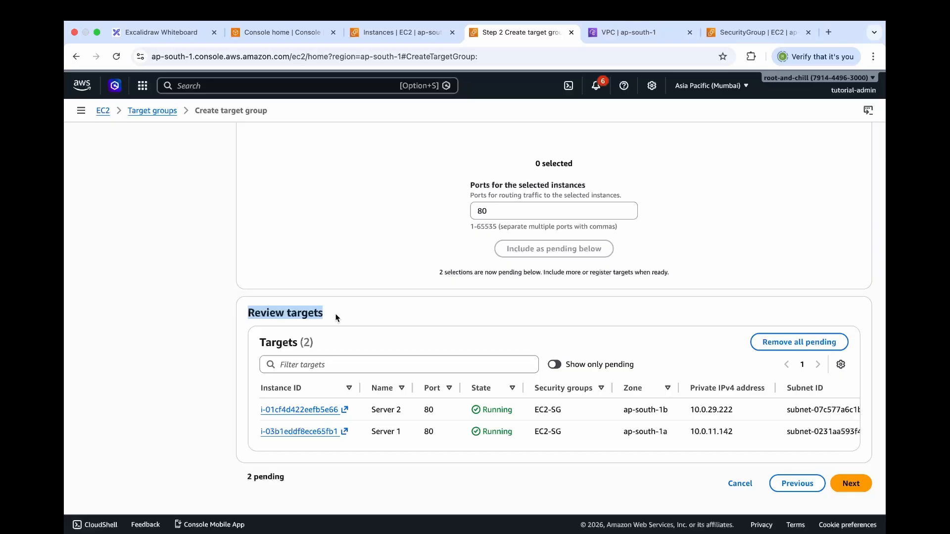
click(850, 487)
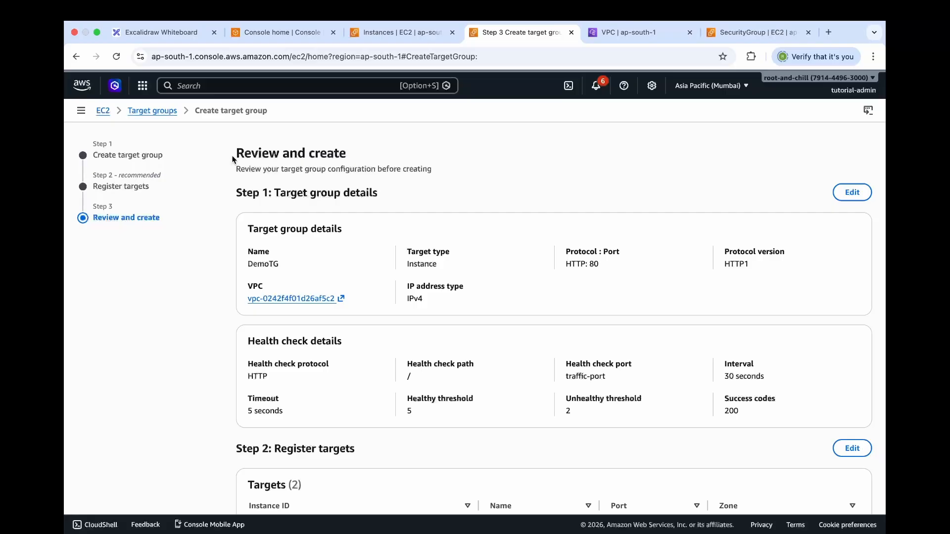
Step: Review the target group configuration and create DemoTG
drag(234, 158, 380, 158)
scroll(413, 284, down, 4)
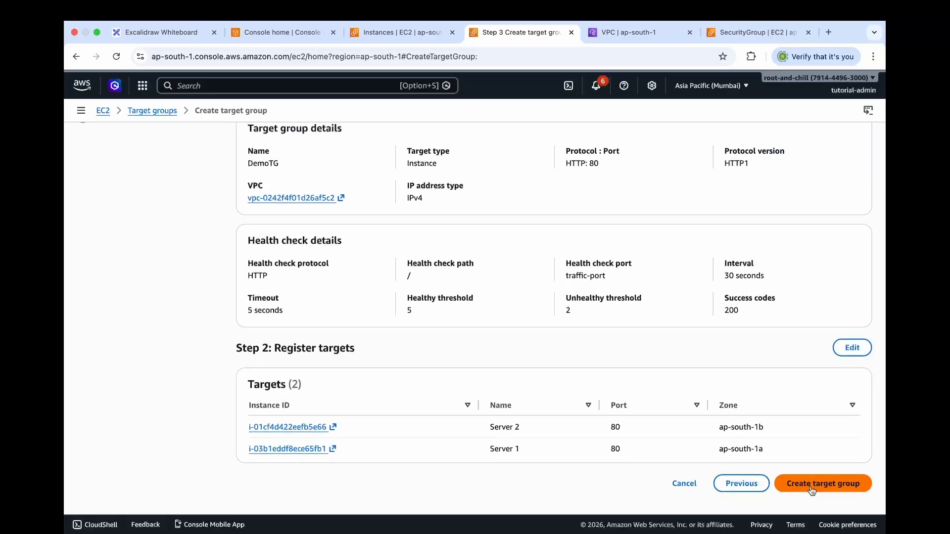
click(812, 490)
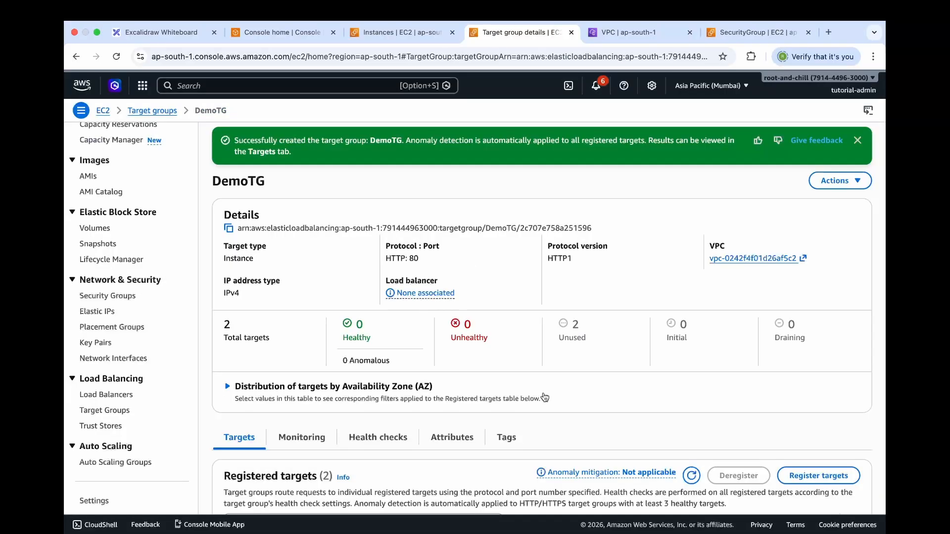
Step: Open the load balancers page in a separate browser tab and start creating an Application Load Balancer
super+click(103, 395)
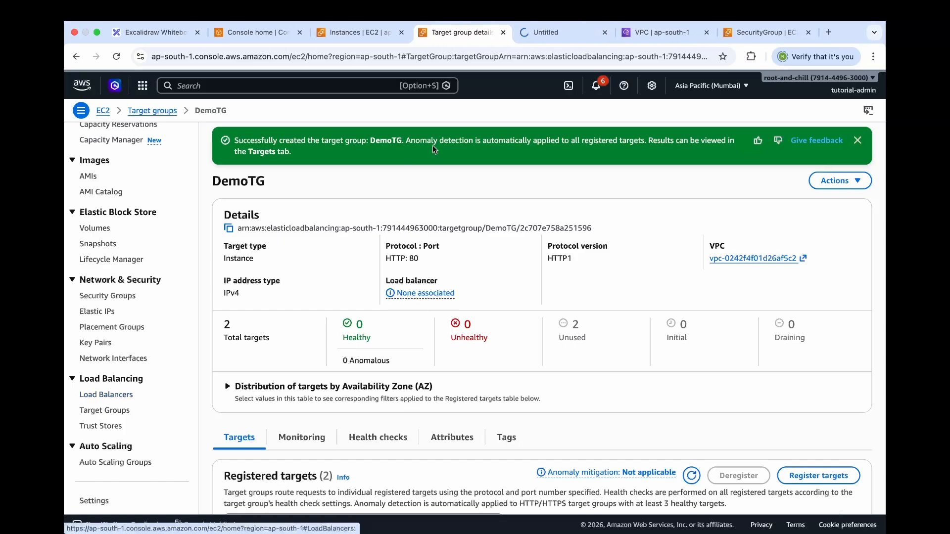
click(559, 32)
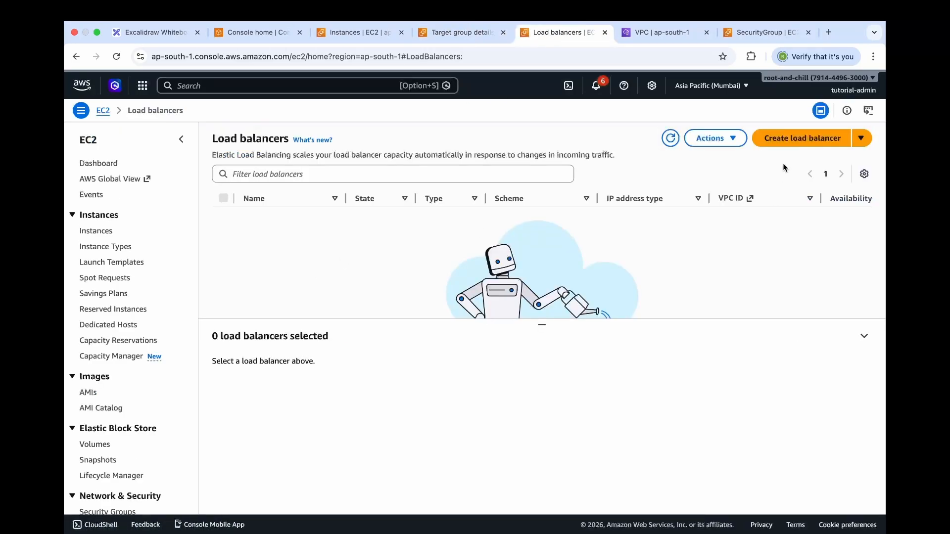
click(790, 142)
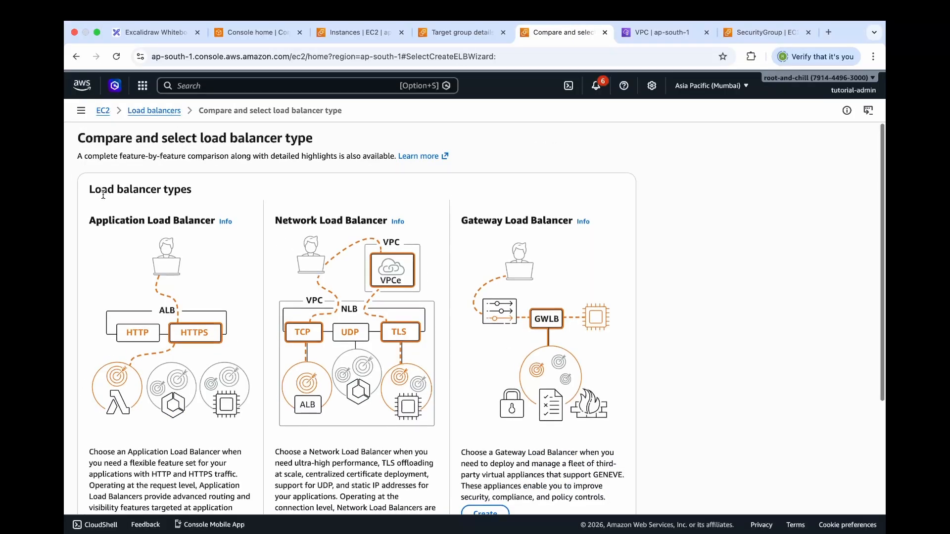
scroll(103, 198, down, 3)
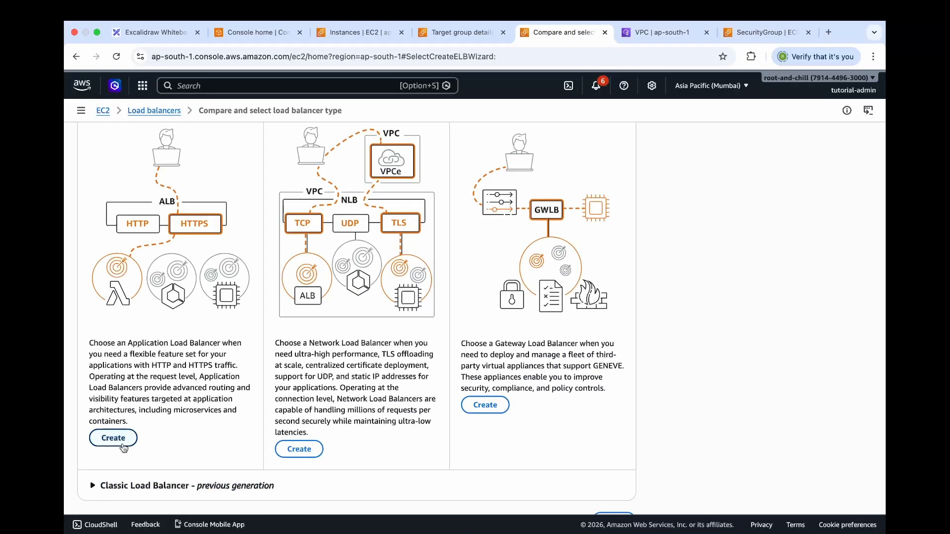
click(123, 444)
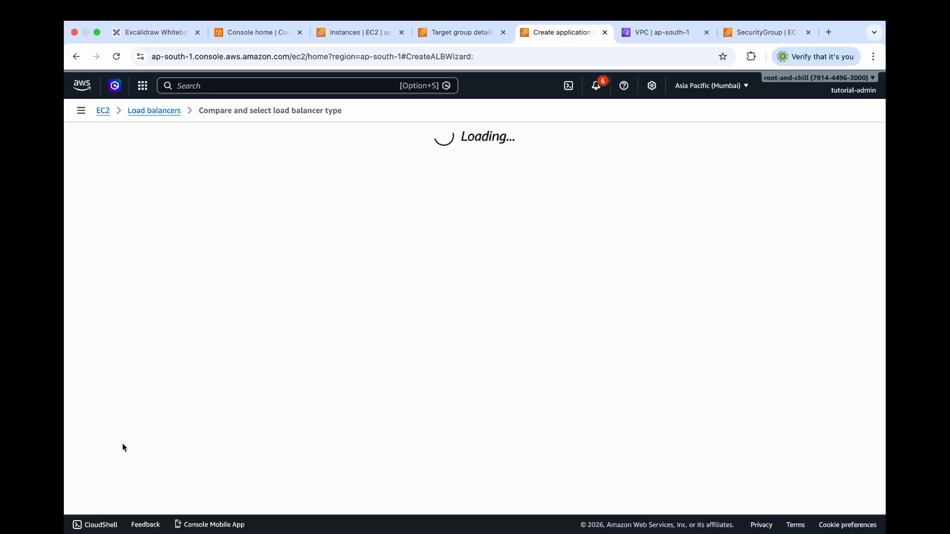
Step: Name the load balancer DemoALB and set its network mapping VPC to demo-vpc
click(136, 288)
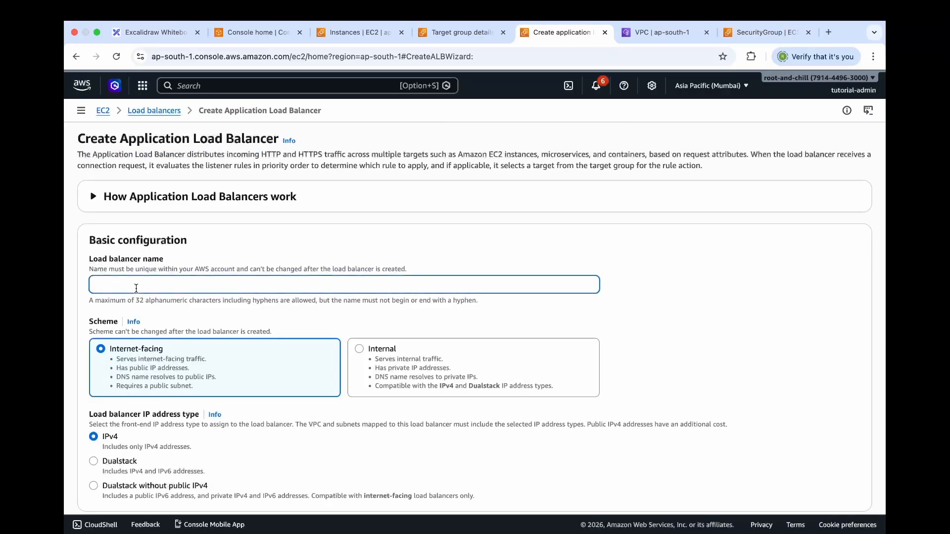
text(DemoALB)
scroll(147, 359, down, 1)
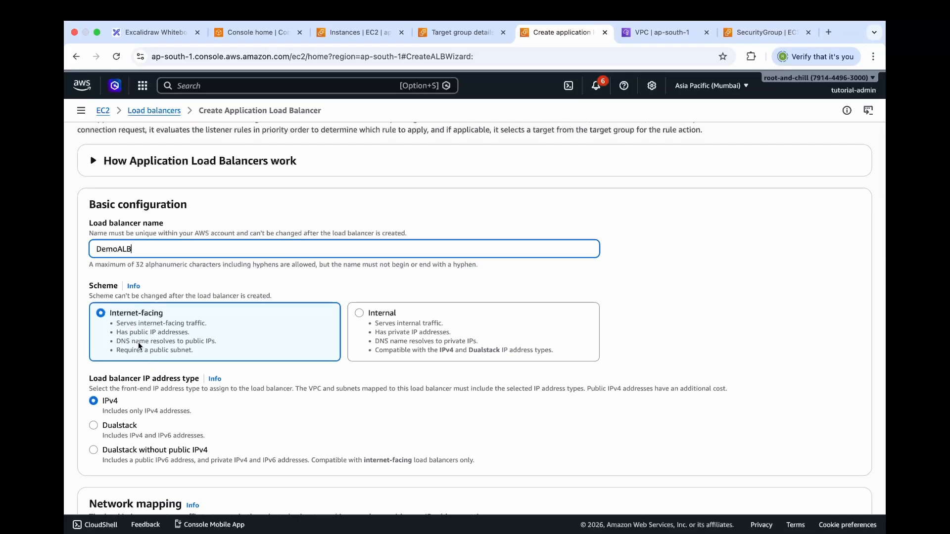
scroll(131, 332, down, 5)
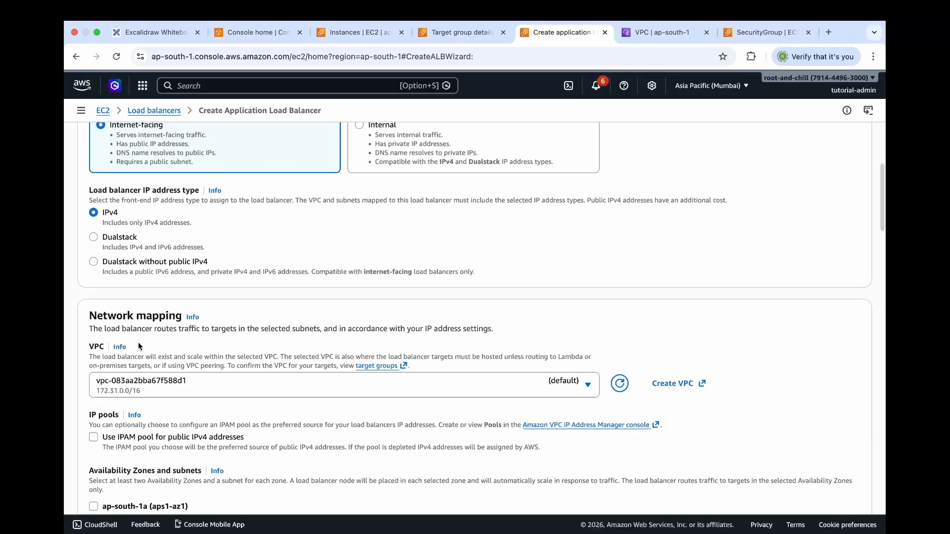
click(139, 392)
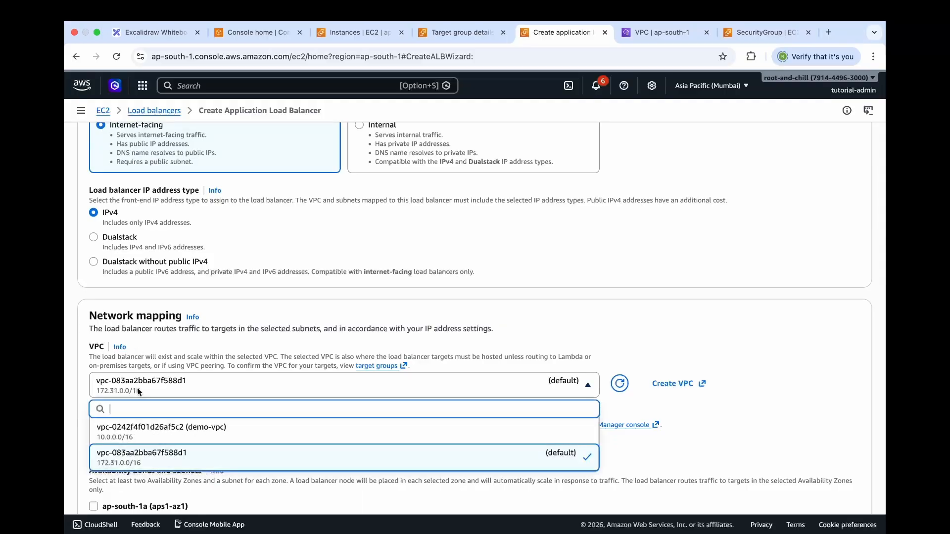
click(138, 435)
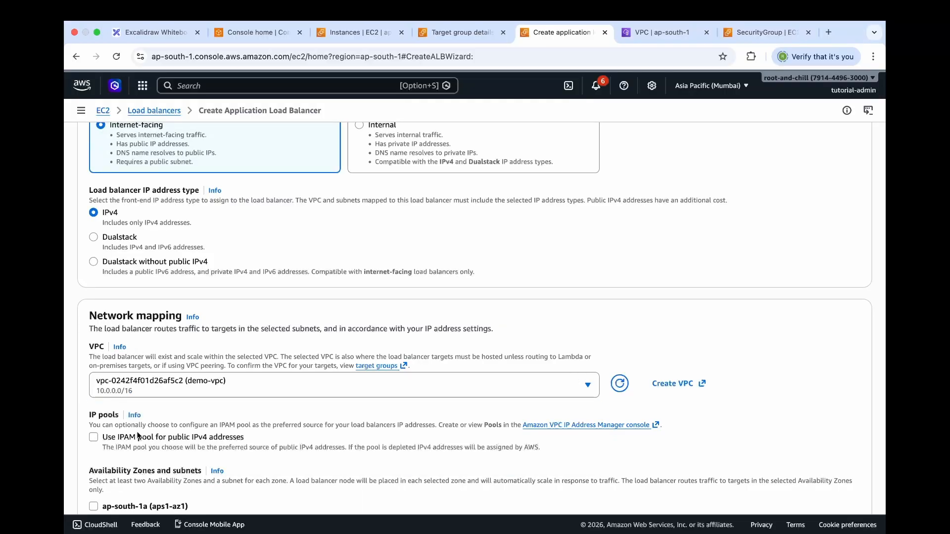
Step: Enable zones ap-south-1a and ap-south-1b with subnets demo-subnet-public1-ap-south-1a and demo-subnet-public2-ap-south-1b for the load balancer
scroll(138, 436, down, 3)
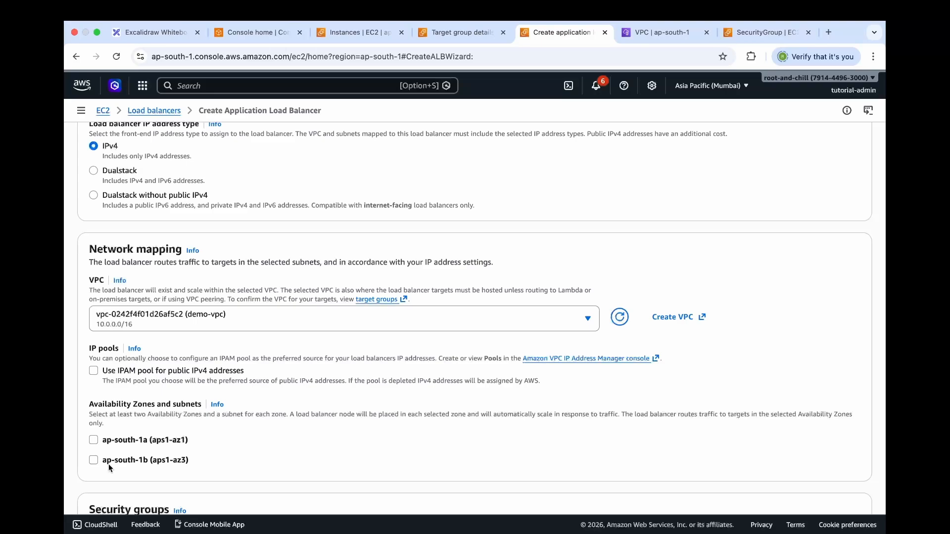
click(93, 440)
scroll(99, 376, down, 5)
click(94, 367)
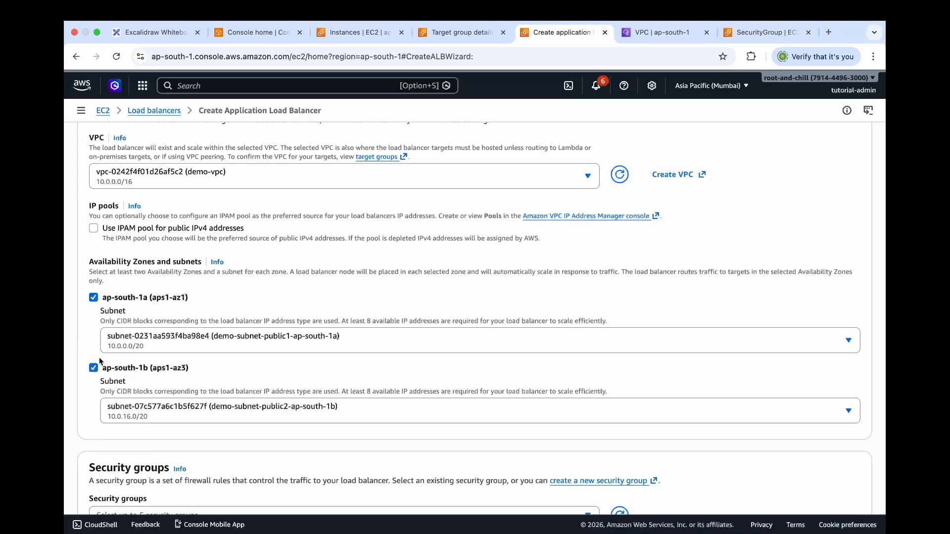
click(124, 342)
click(87, 407)
click(125, 411)
click(84, 415)
Step: Replace the load balancer's default security group with ALB-SG
scroll(98, 424, down, 3)
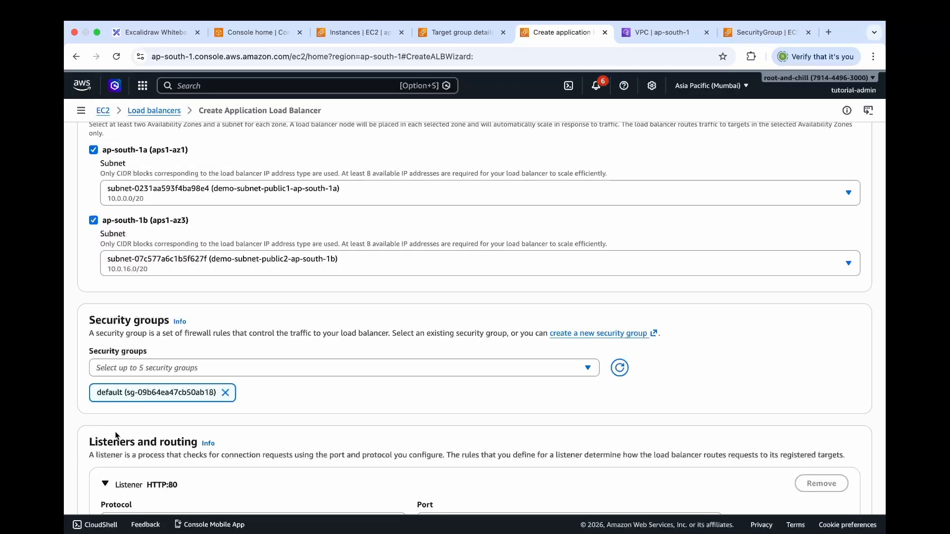
click(225, 392)
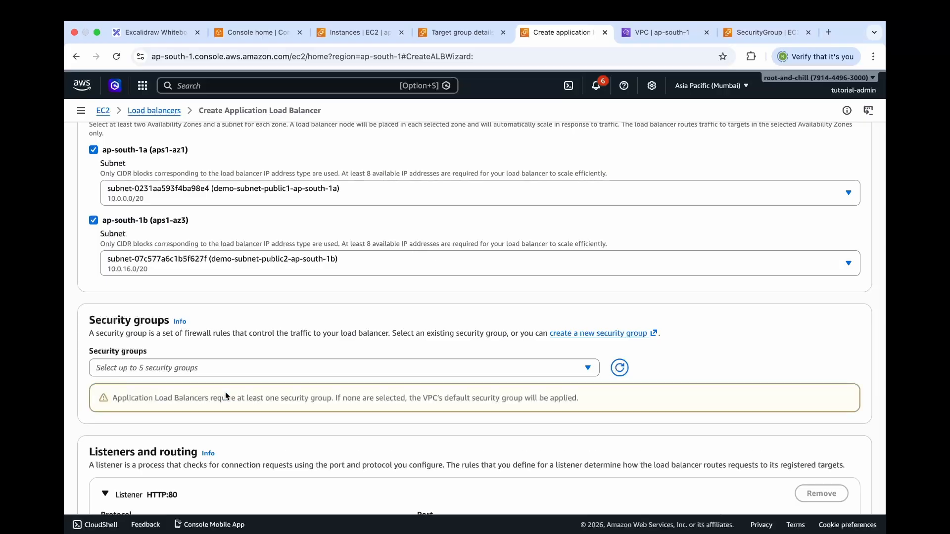
click(297, 367)
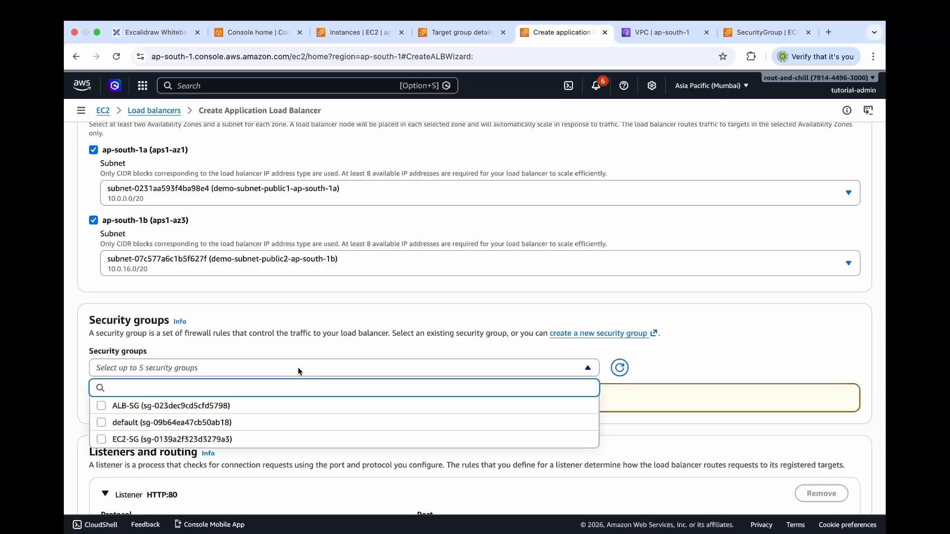
click(101, 406)
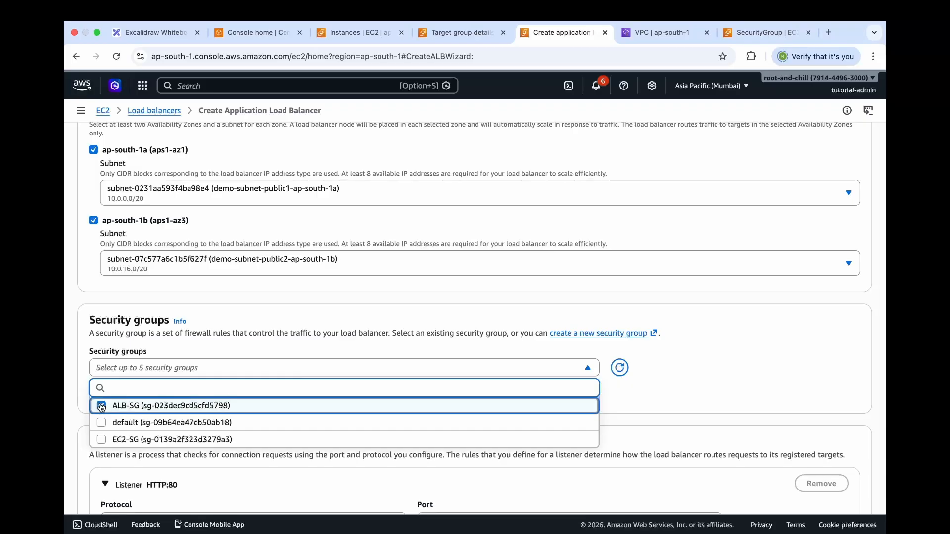
Step: Set the HTTP:80 listener's default action to forward to the target group DemoTG
scroll(157, 424, down, 5)
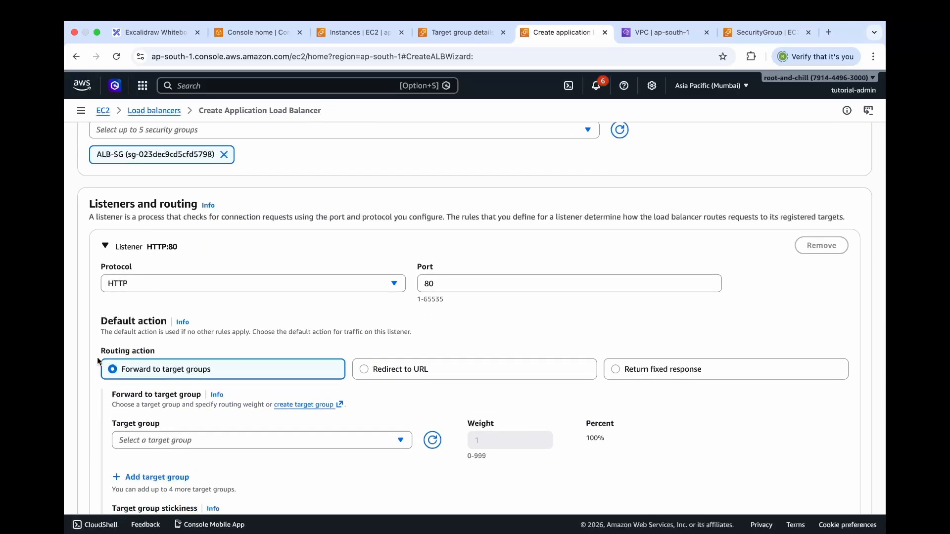
drag(99, 355, 159, 355)
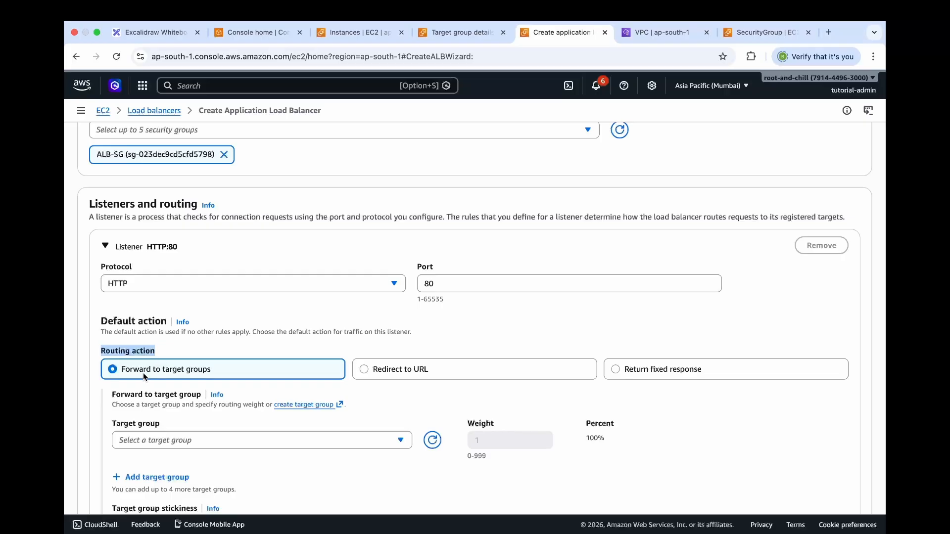
click(157, 444)
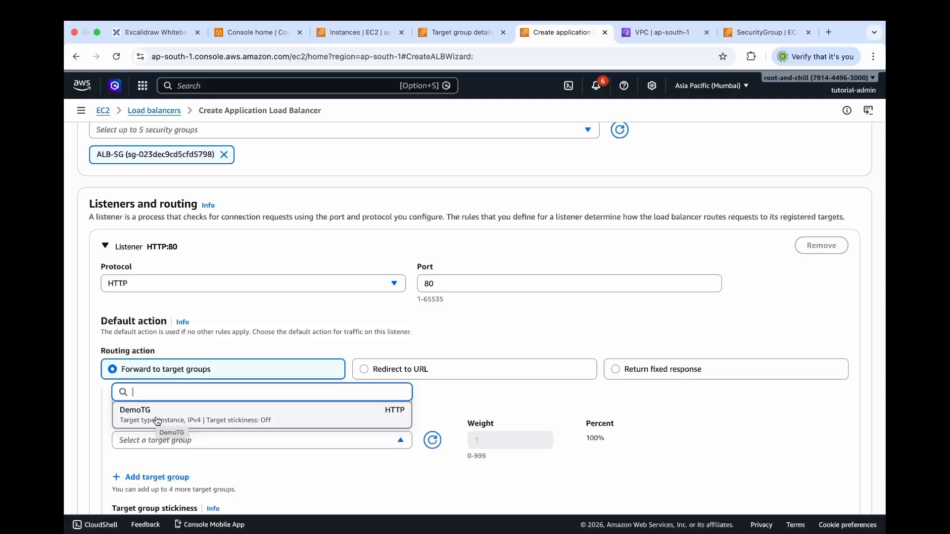
click(158, 421)
scroll(236, 414, down, 1)
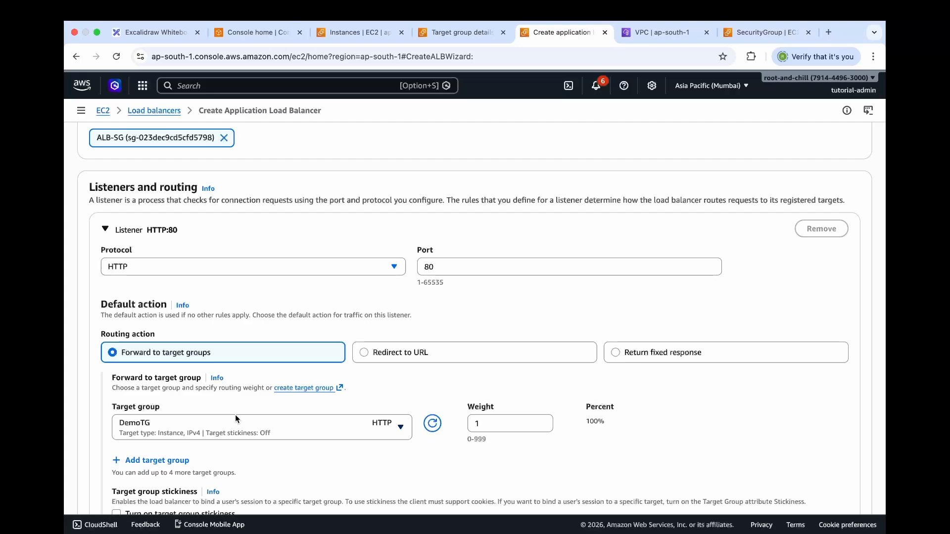
click(491, 429)
click(402, 461)
Step: Create the load balancer DemoALB from the reviewed settings and check its status on the details page
scroll(413, 468, down, 8)
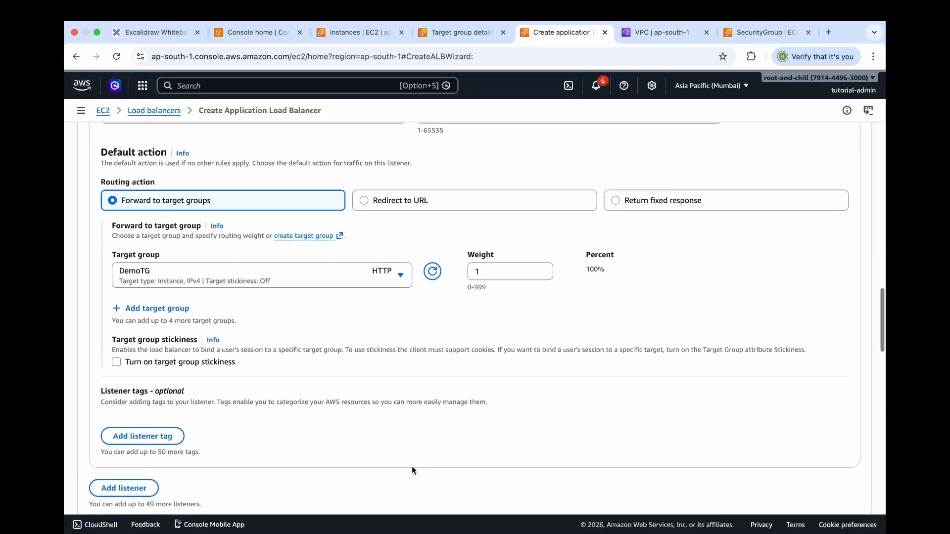
scroll(412, 466, down, 15)
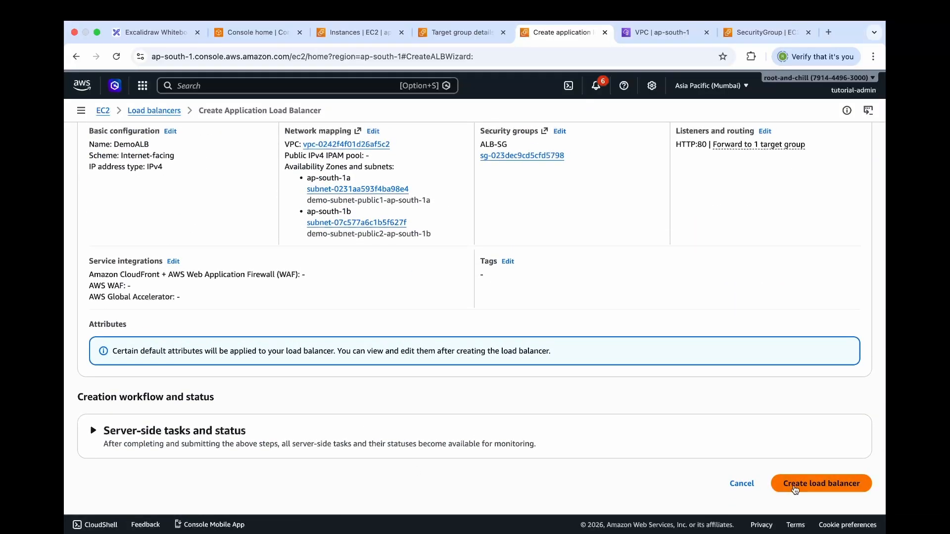
click(795, 489)
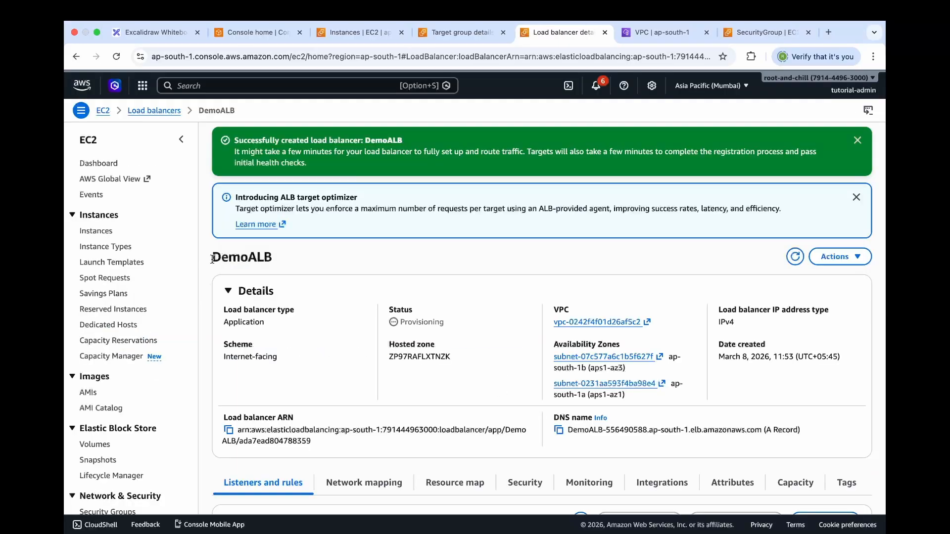
drag(212, 258, 282, 263)
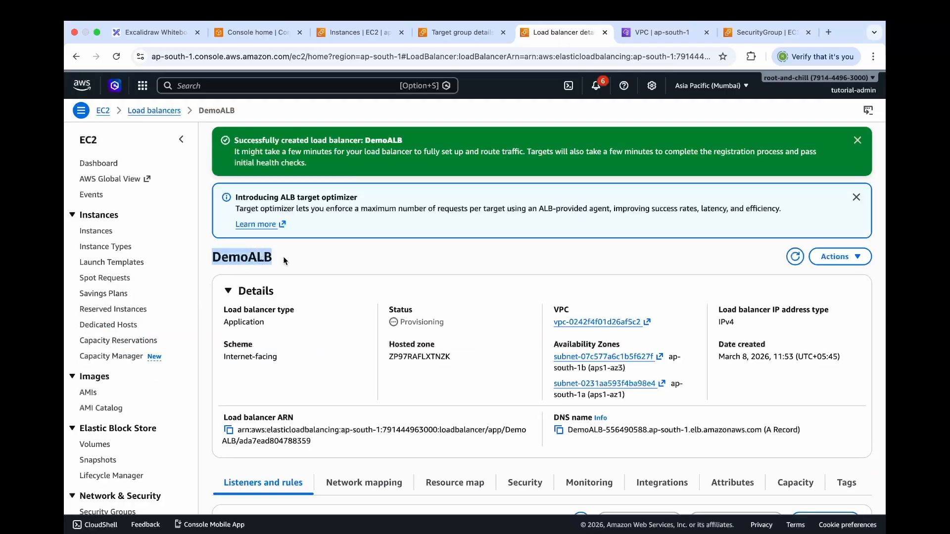
drag(400, 323, 441, 321)
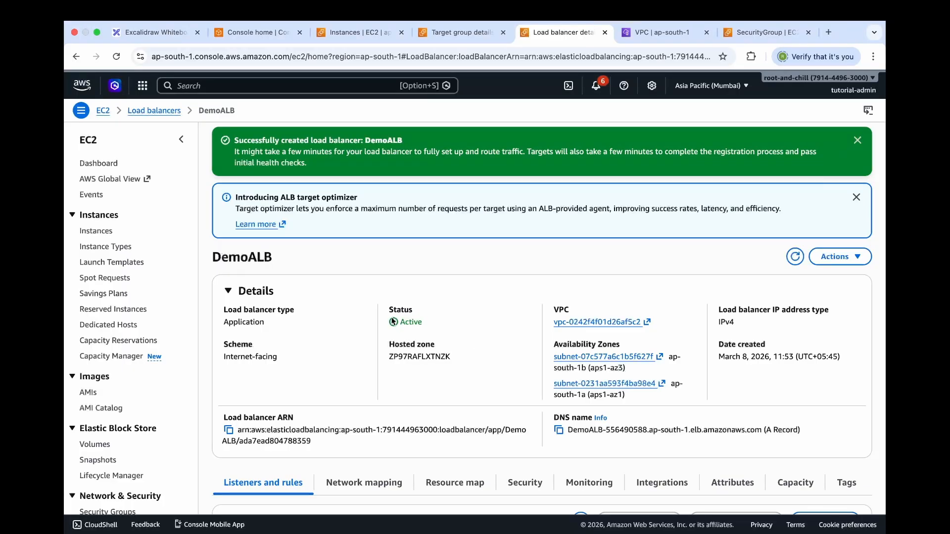
drag(388, 305, 436, 323)
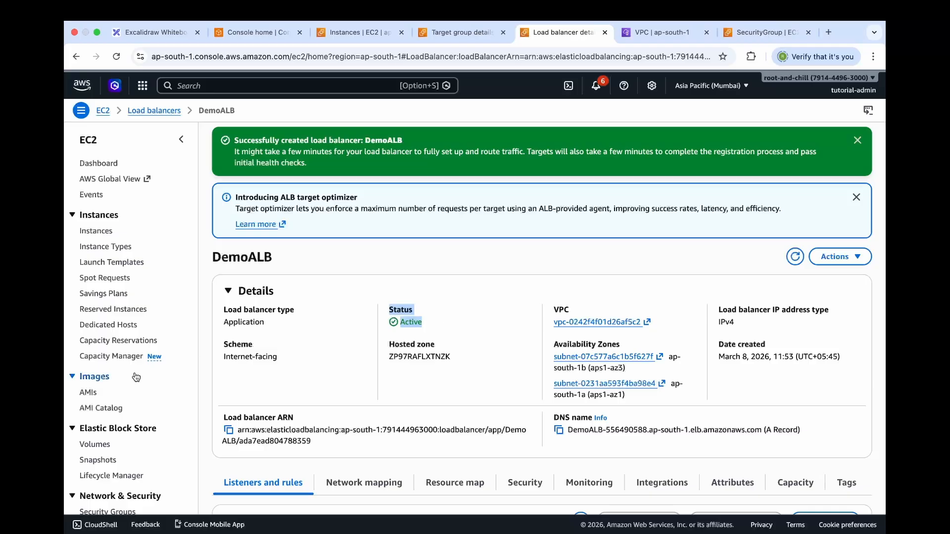
Step: Open the network interfaces page in a separate browser tab and identify DemoALB's interfaces by their widened descriptions
scroll(135, 374, down, 3)
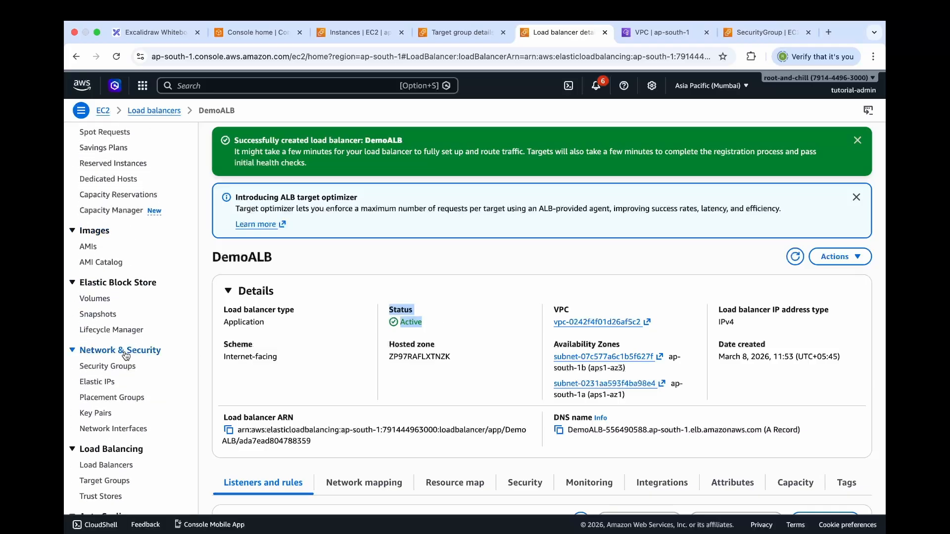
shift+super+click(116, 432)
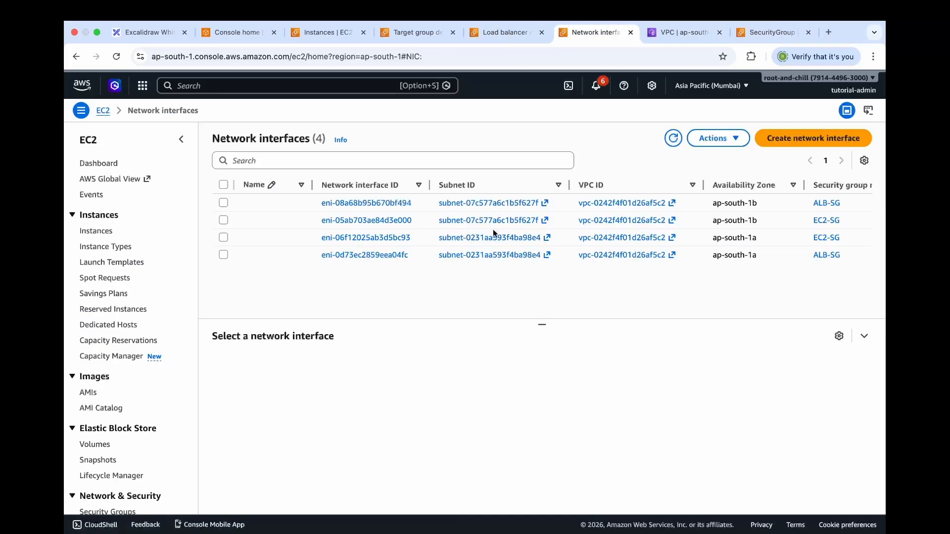
scroll(493, 230, right, 10)
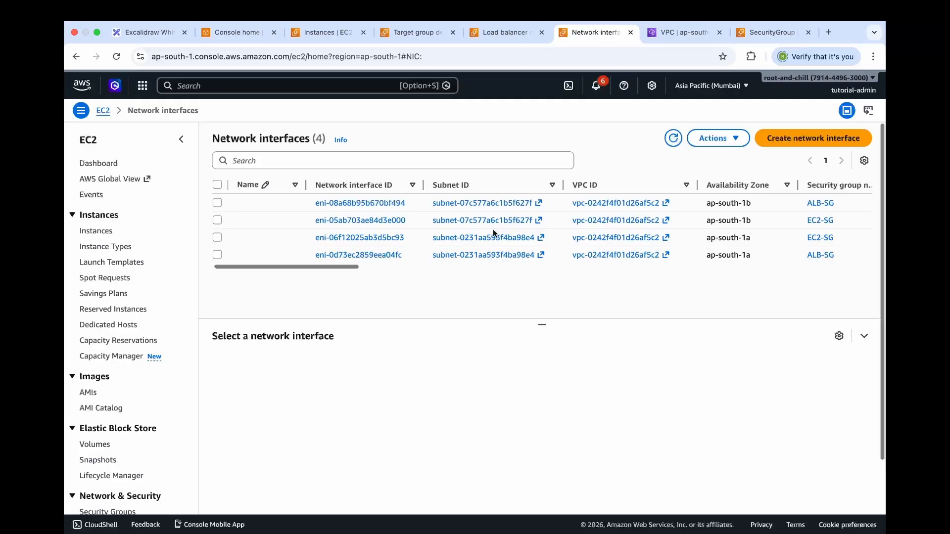
scroll(493, 230, right, 5)
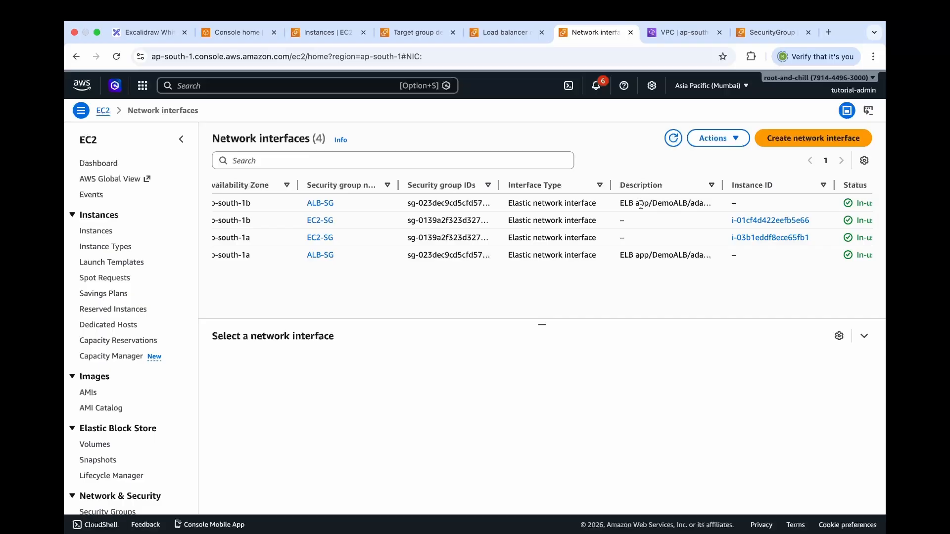
drag(724, 182, 765, 182)
drag(652, 204, 687, 205)
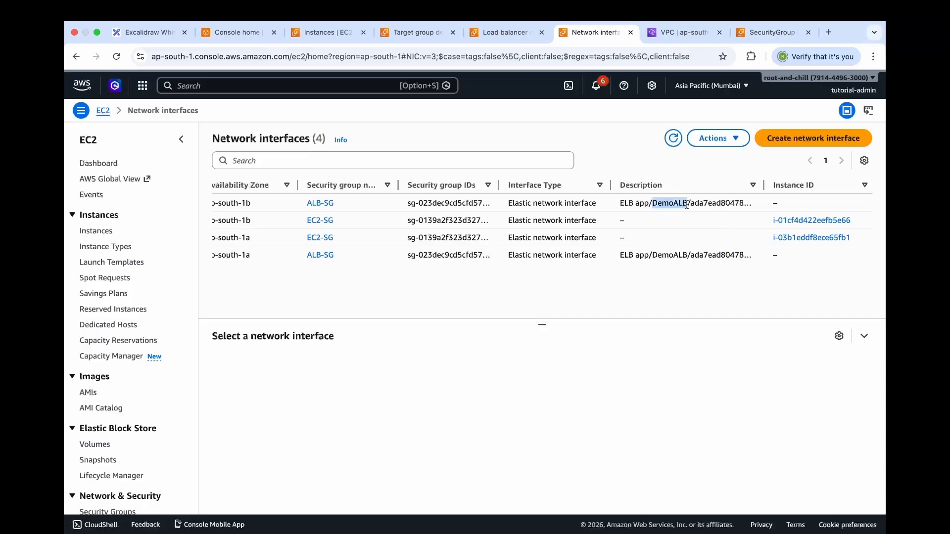
drag(652, 255, 674, 255)
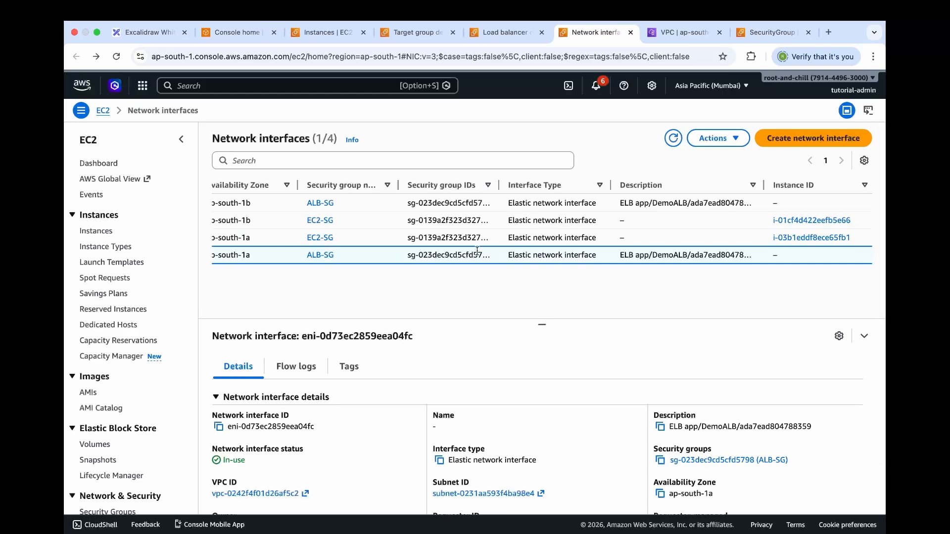
Step: Select both network interfaces that use ALB-SG and start creating a flow log for them
scroll(472, 253, left, 5)
scroll(472, 254, left, 4)
click(224, 203)
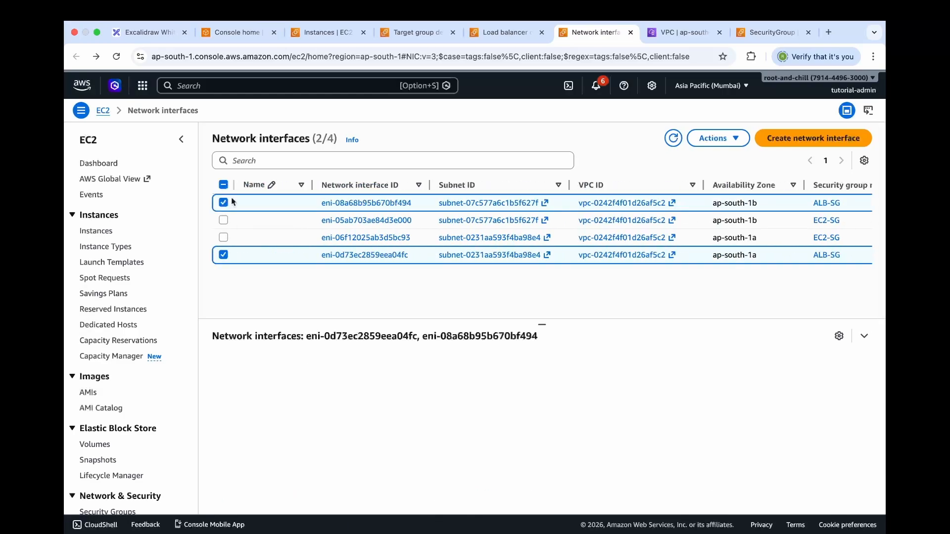
click(723, 138)
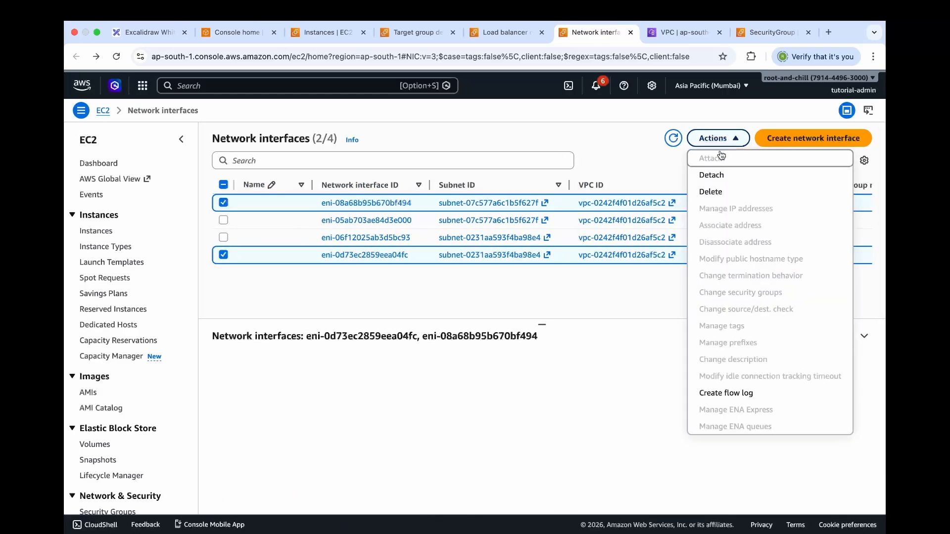
click(716, 394)
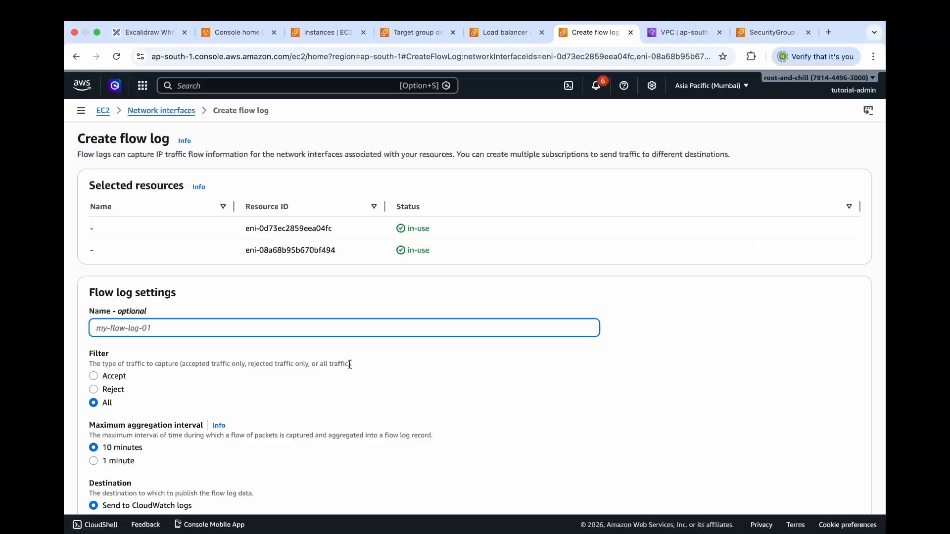
Step: Name the flow log vpc-flowlog-demo-alb, keeping the All traffic filter and CloudWatch logs as the destination
text(vpc-flowlog-demo-alb)
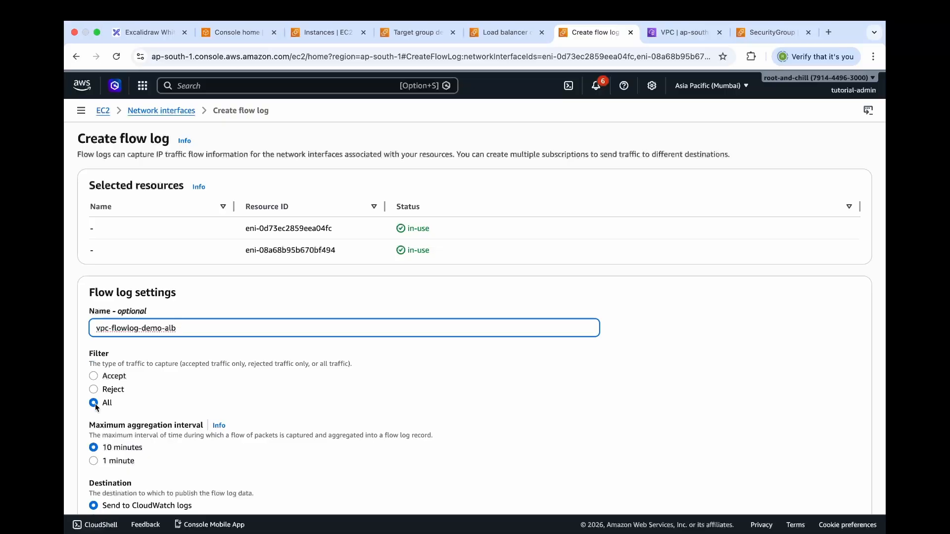
scroll(138, 492, down, 1)
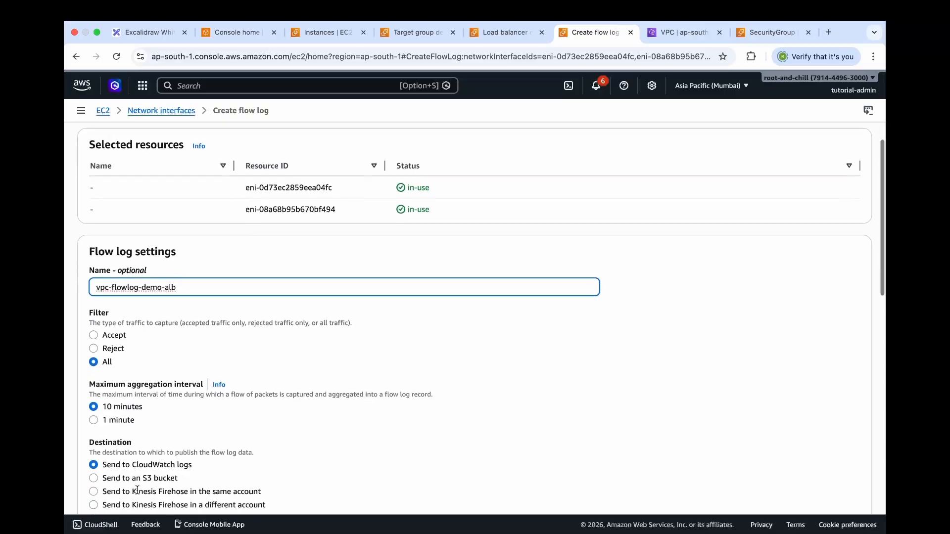
click(108, 471)
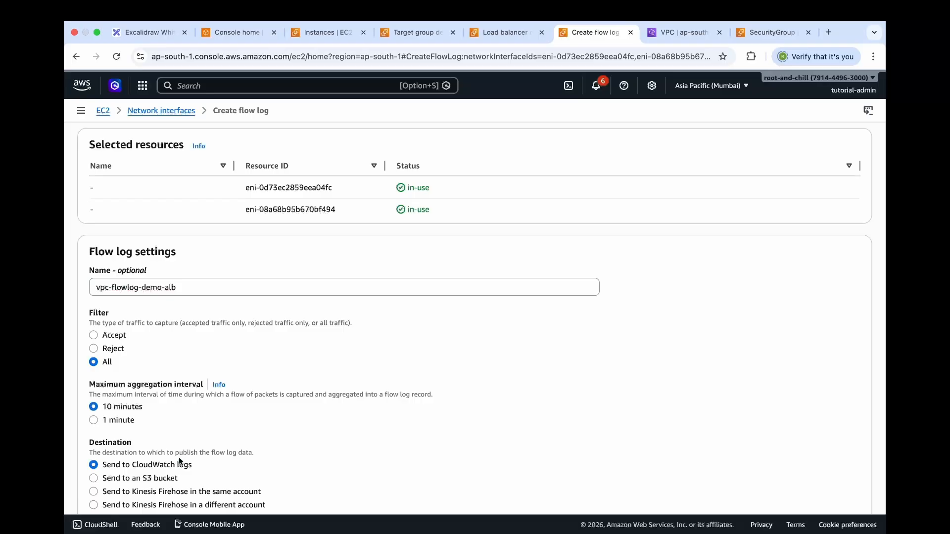
scroll(179, 461, down, 4)
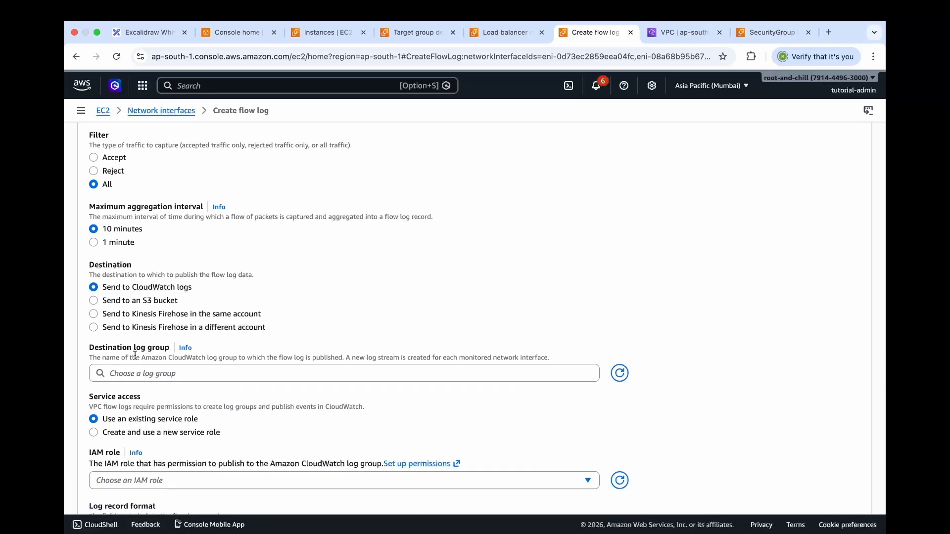
drag(90, 348, 166, 352)
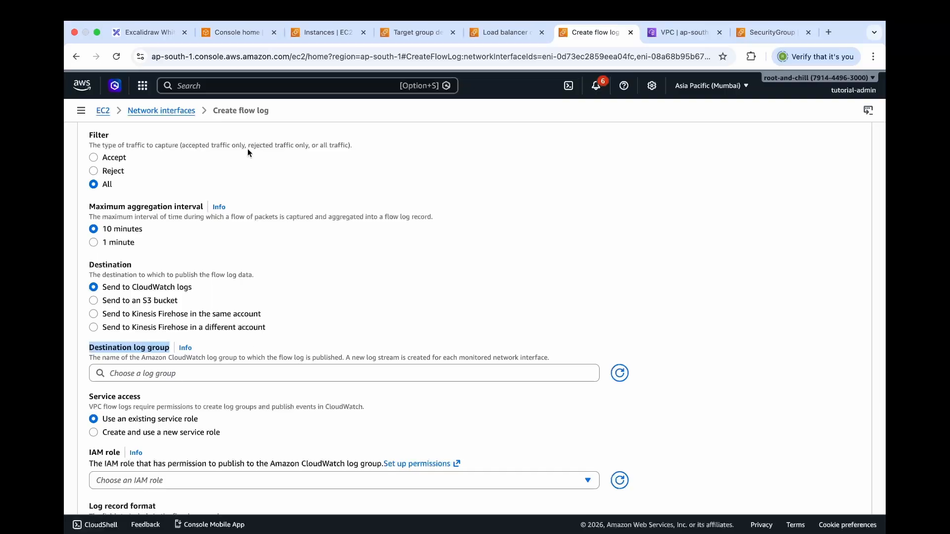
Step: Open CloudWatch log management in a separate browser tab and start creating a log group
key(super+2)
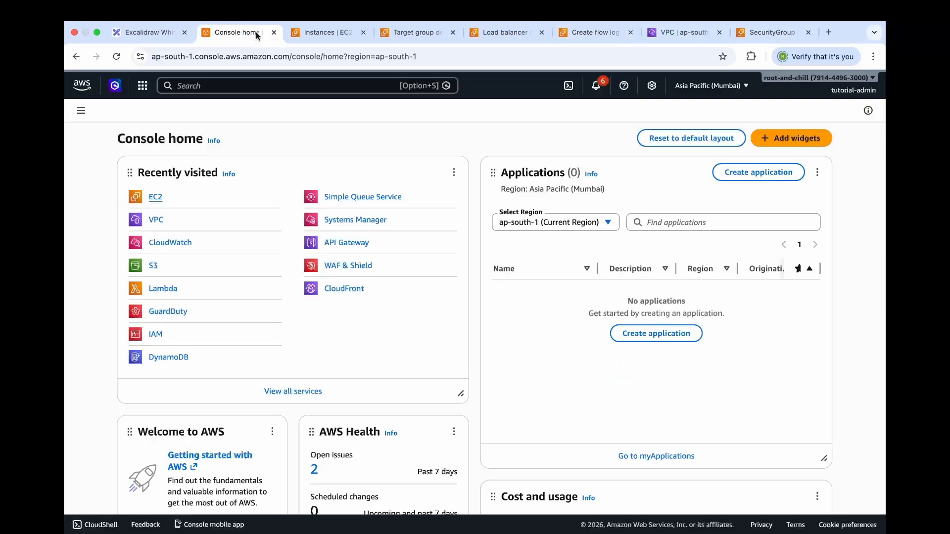
super+click(175, 252)
key(super+3)
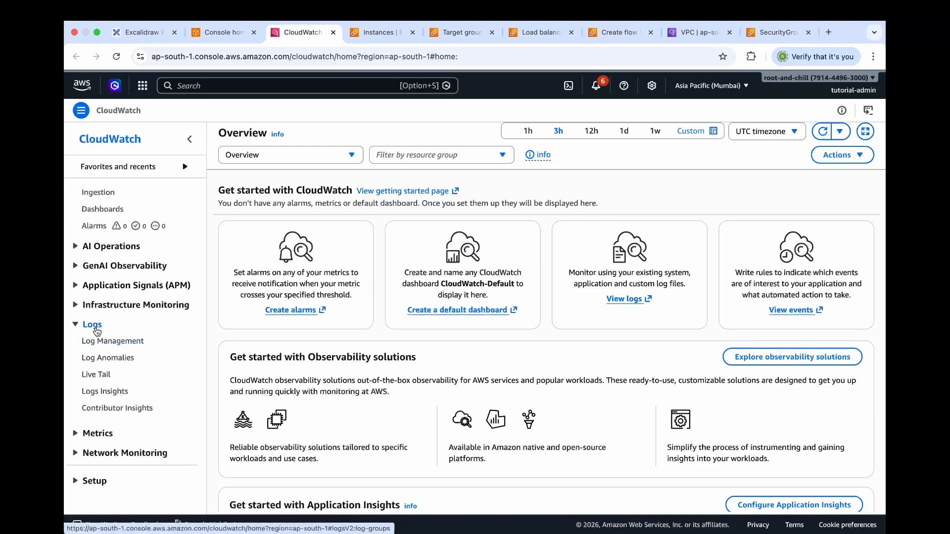
click(121, 344)
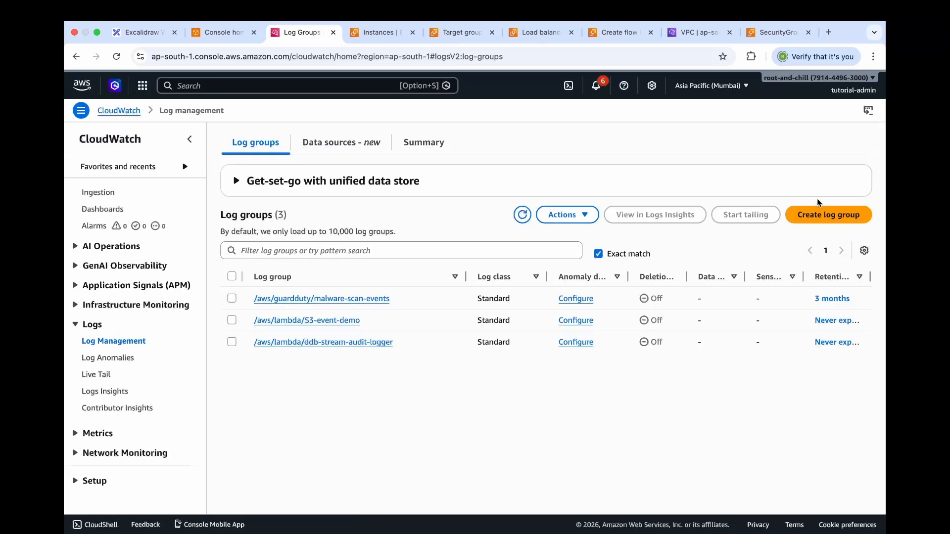
click(819, 221)
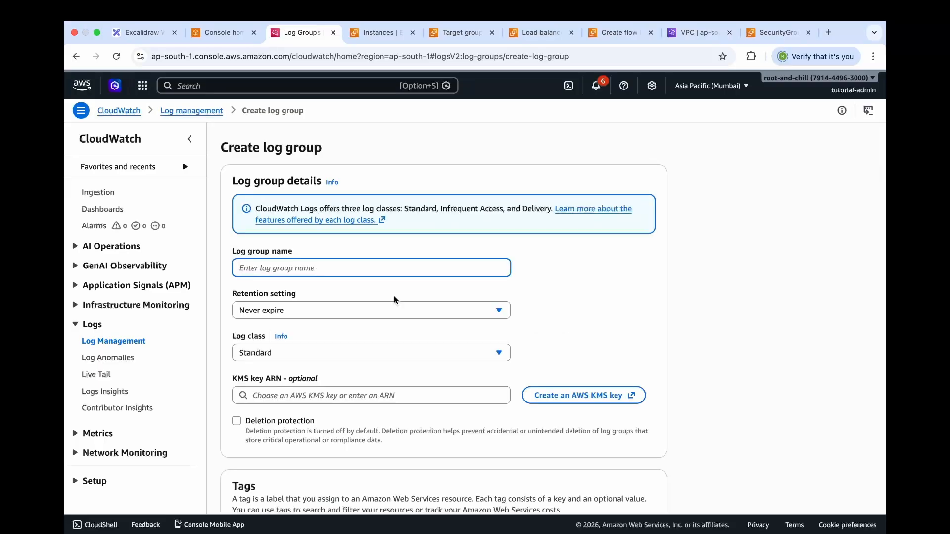
Step: Create the log group /aws/vpc/flowlogs/alb-eni with the default settings and return to the flow log form
text(/aws/vpc/flowlogs/alb-eni)
scroll(350, 352, down, 3)
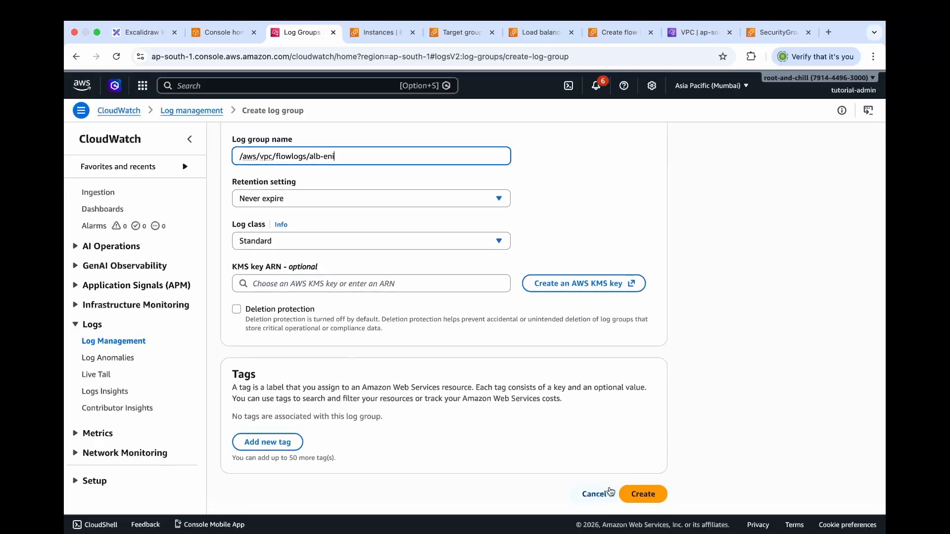
click(643, 493)
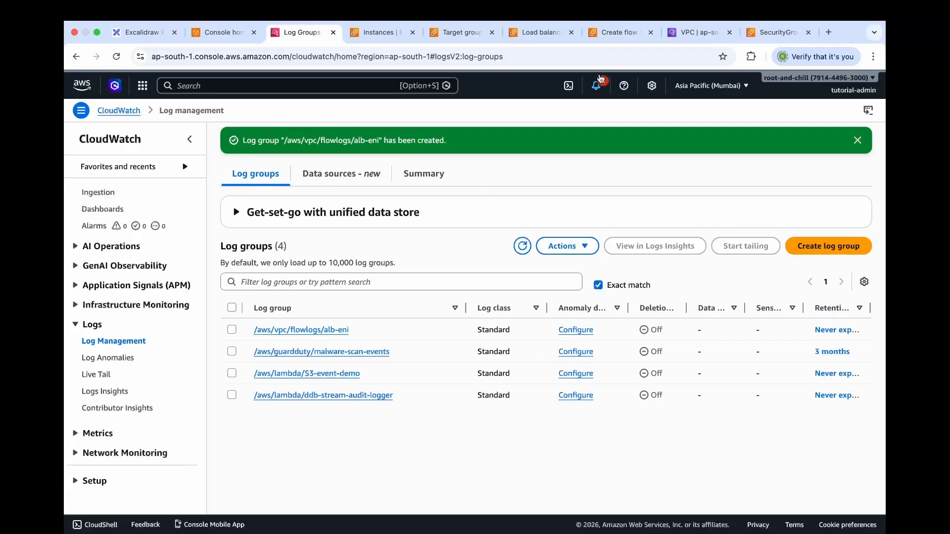
click(614, 33)
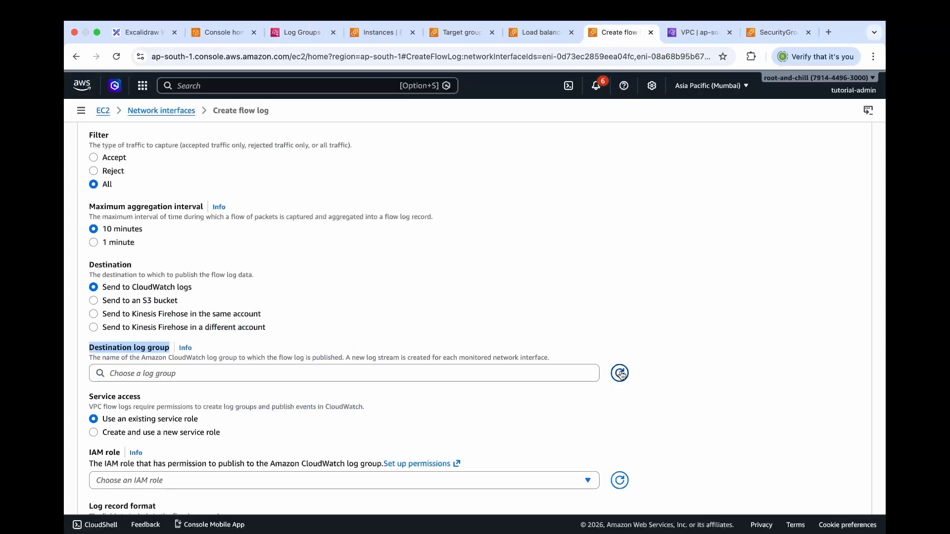
Step: Set /aws/vpc/flowlogs/alb-eni as the flow log's destination log group and choose to create and use a new service role
click(504, 374)
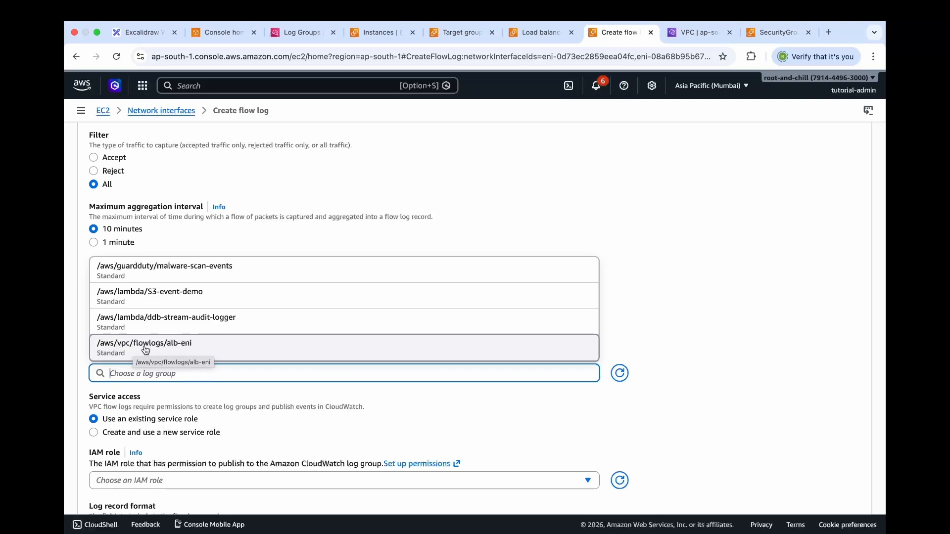
click(163, 350)
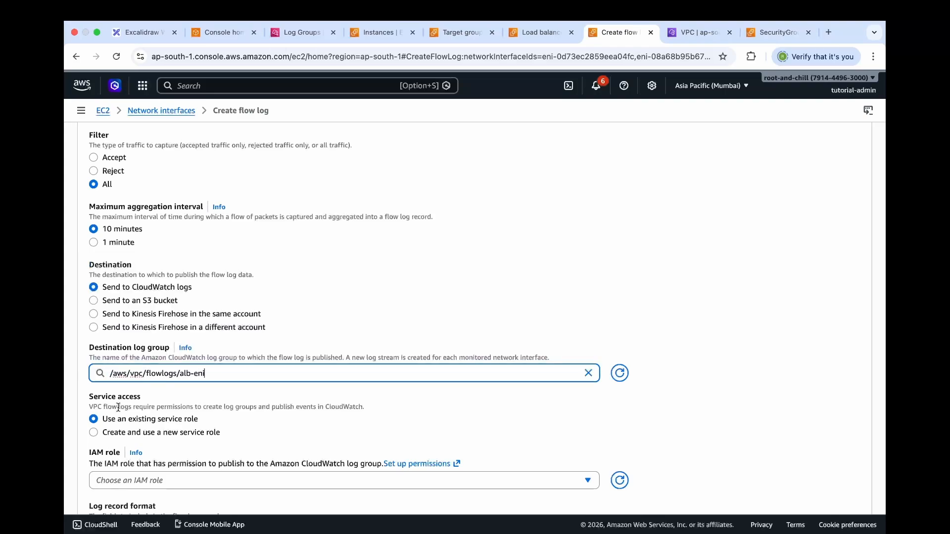
scroll(118, 407, down, 1)
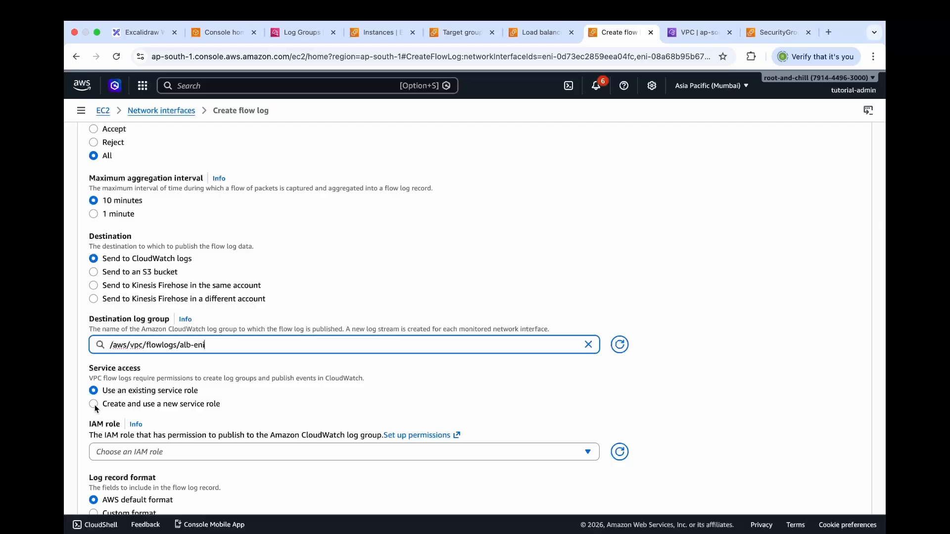
click(94, 405)
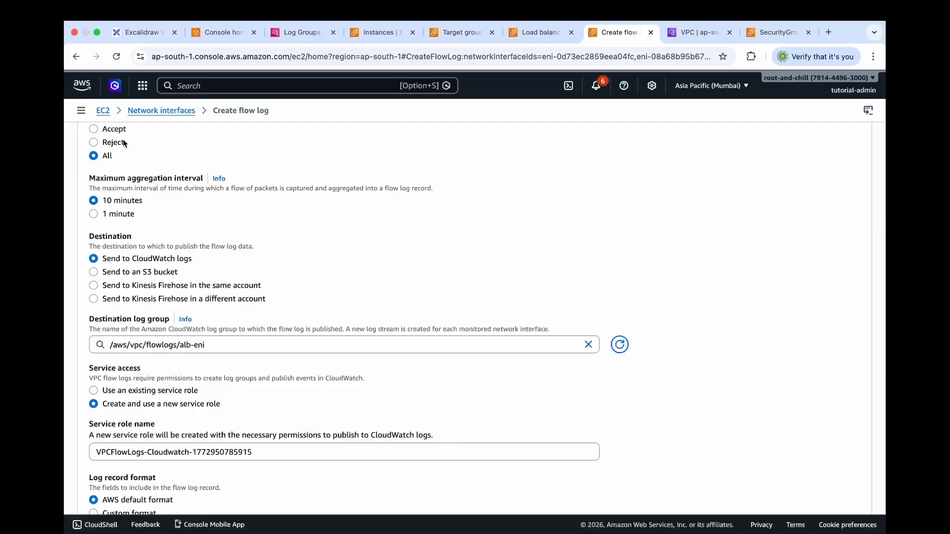
Step: Review the IAM role and ENI Flow Logs parts of the Excalidraw architecture diagram, and return to the flow log form
click(141, 34)
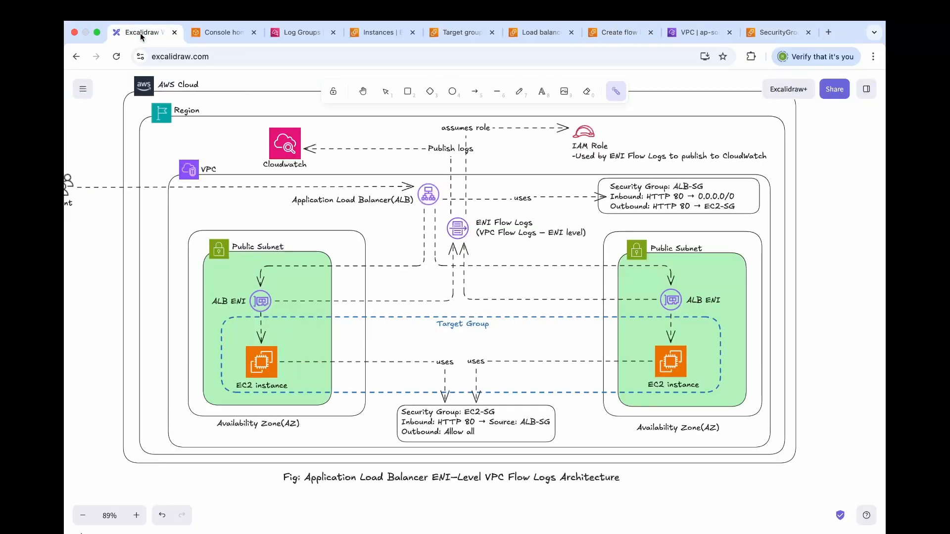
drag(570, 148, 615, 157)
drag(477, 226, 544, 231)
click(614, 32)
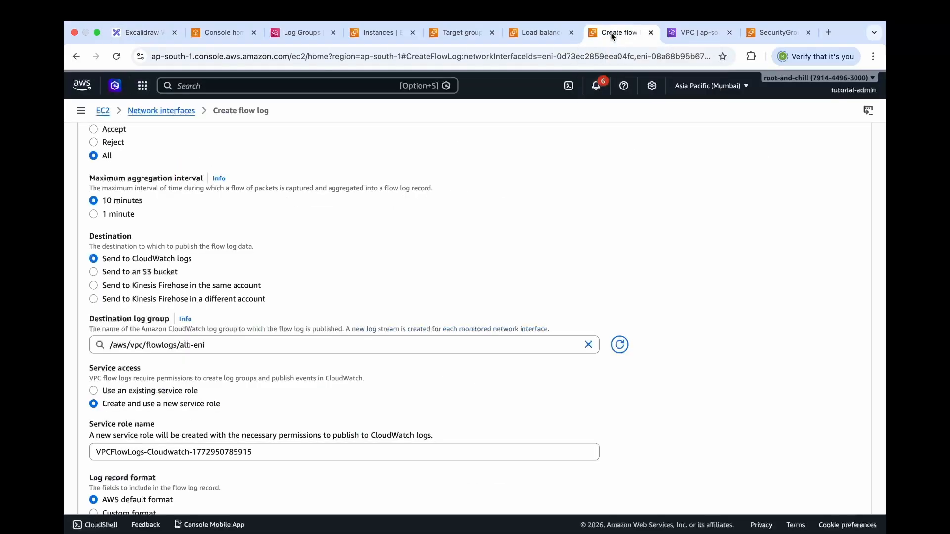
Step: Create the flow log for both interfaces, keeping the AWS default log record format and the Name tag
scroll(382, 341, down, 7)
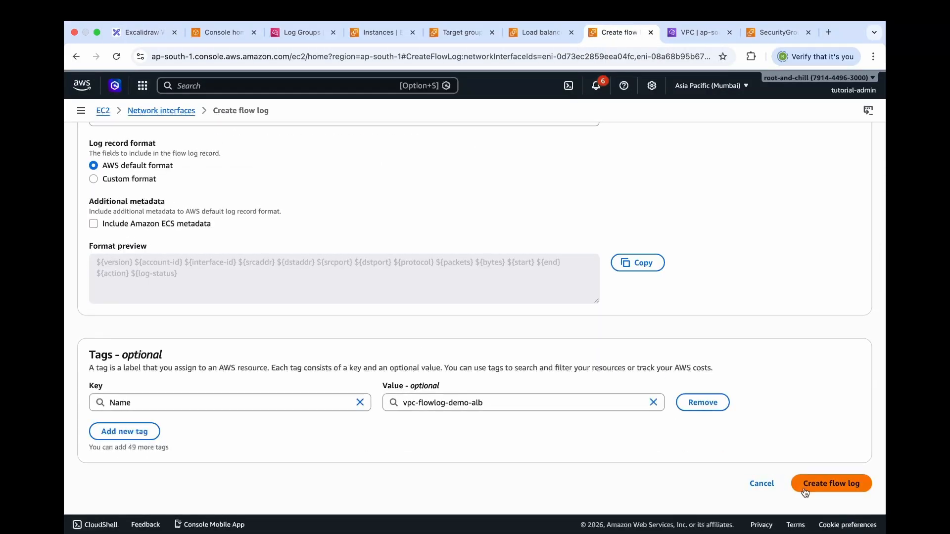
click(805, 491)
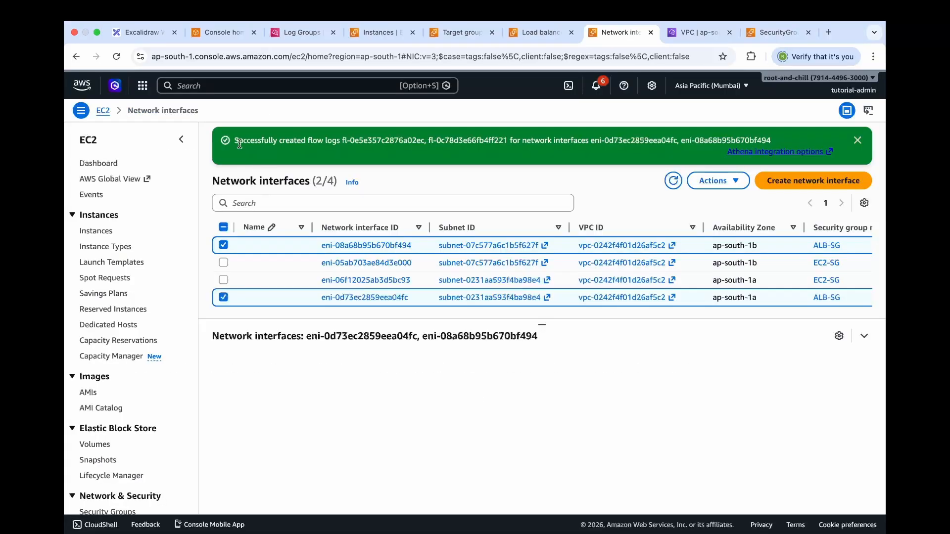
drag(234, 141, 334, 135)
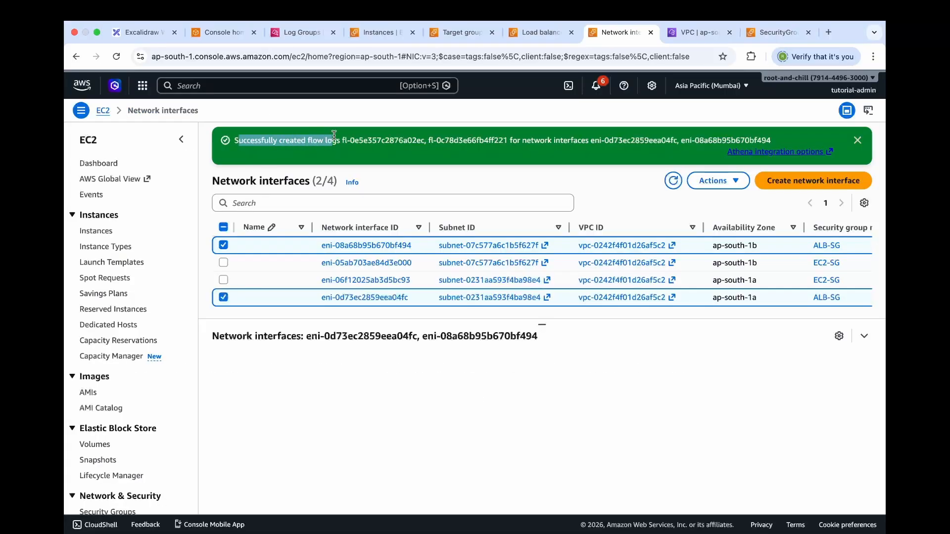
click(346, 159)
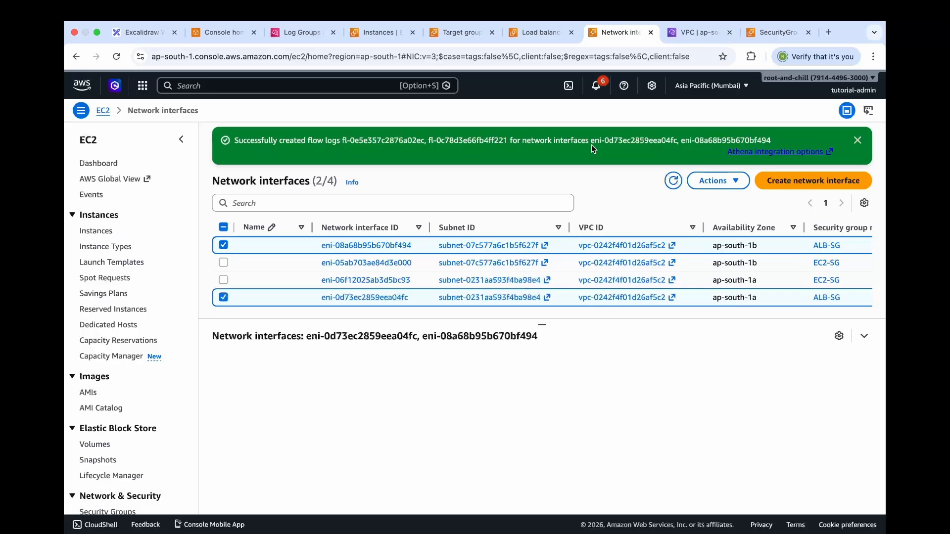
Step: Check the flow logs attached to each ALB-SG network interface individually, widening the Name column to read the full flow log name
click(224, 298)
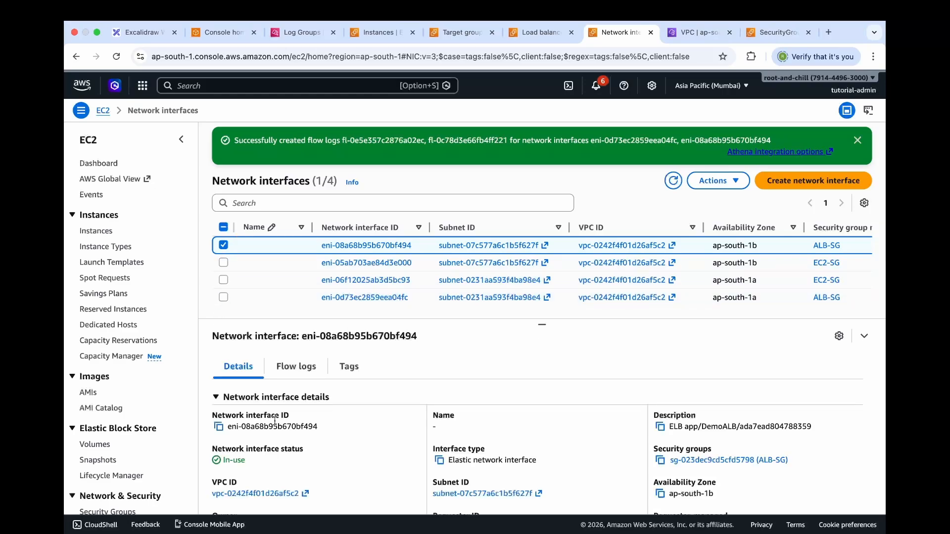
click(294, 371)
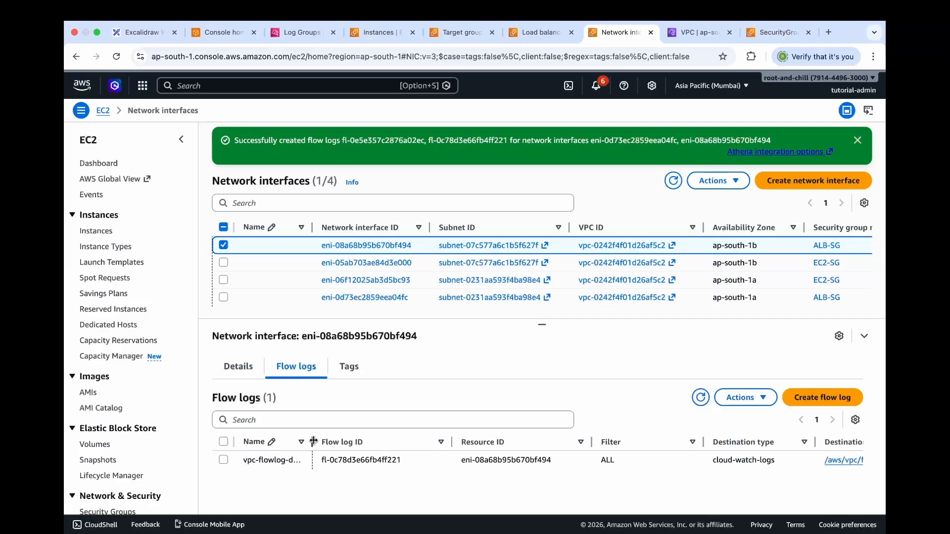
drag(313, 441, 346, 442)
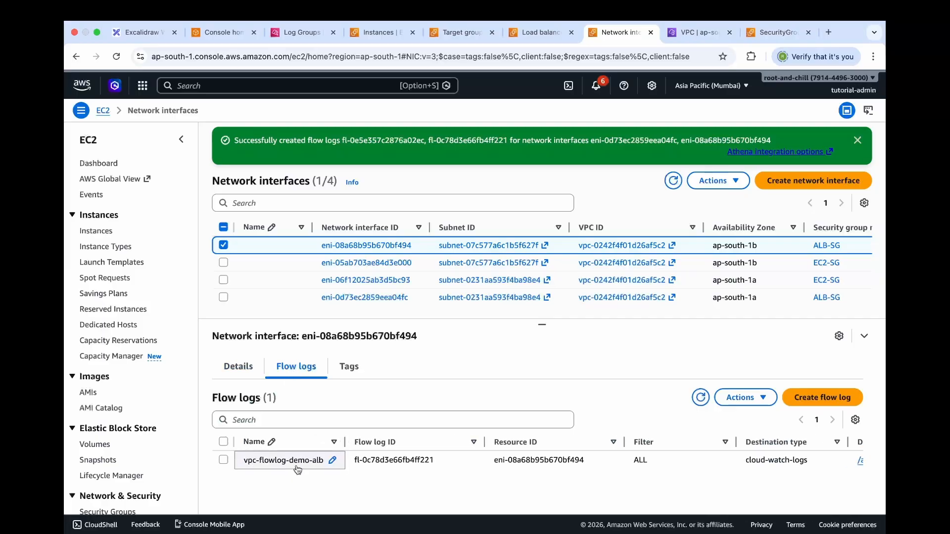
click(223, 245)
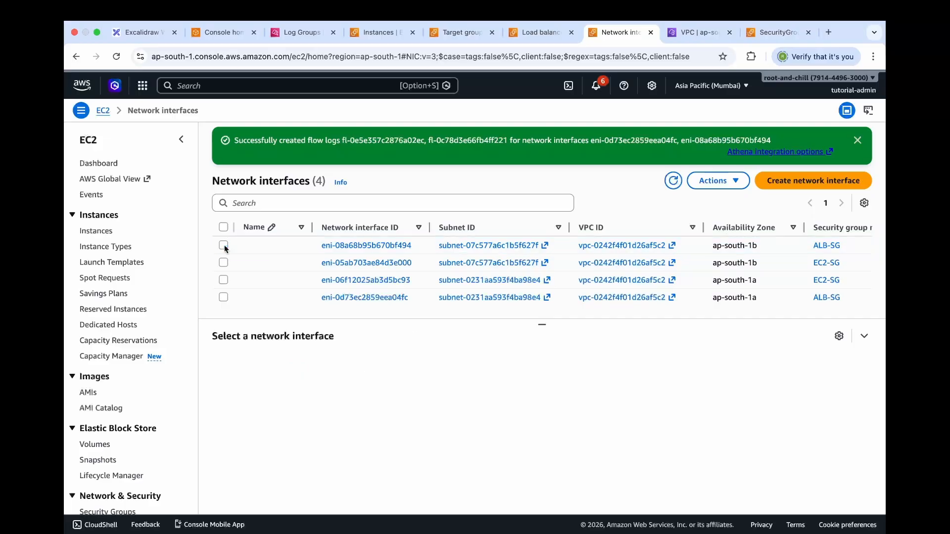
click(223, 297)
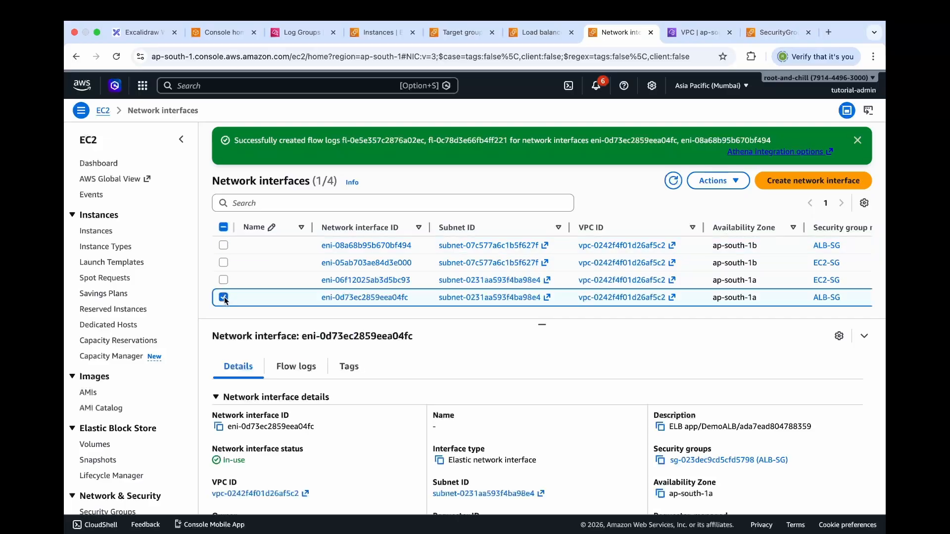
click(296, 372)
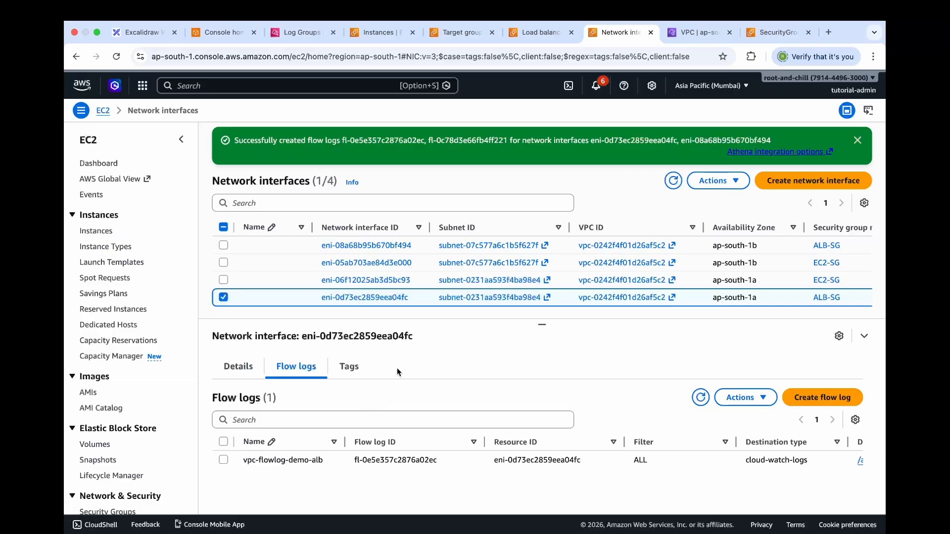
Step: Copy DemoALB's DNS name, open it in a new browser tab, and reload the page to send traffic through the load balancer
click(535, 31)
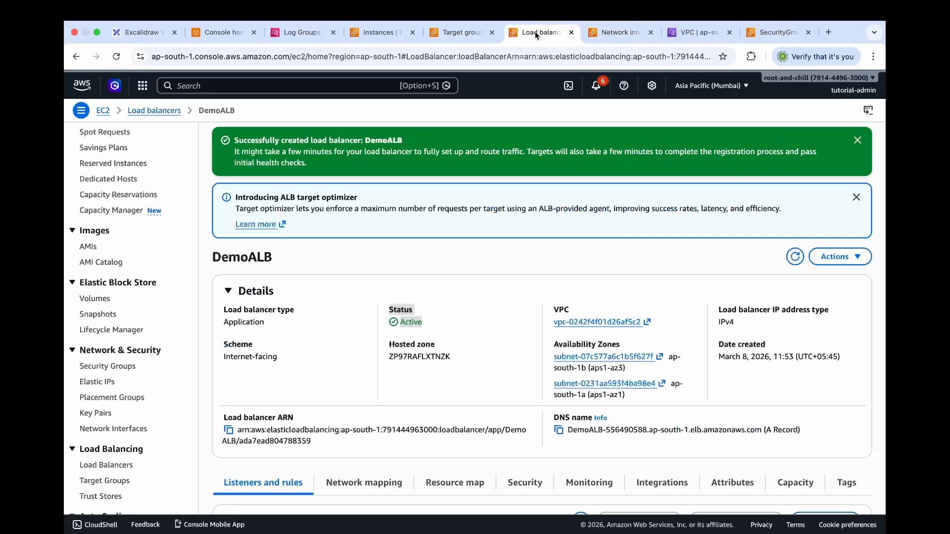
click(560, 430)
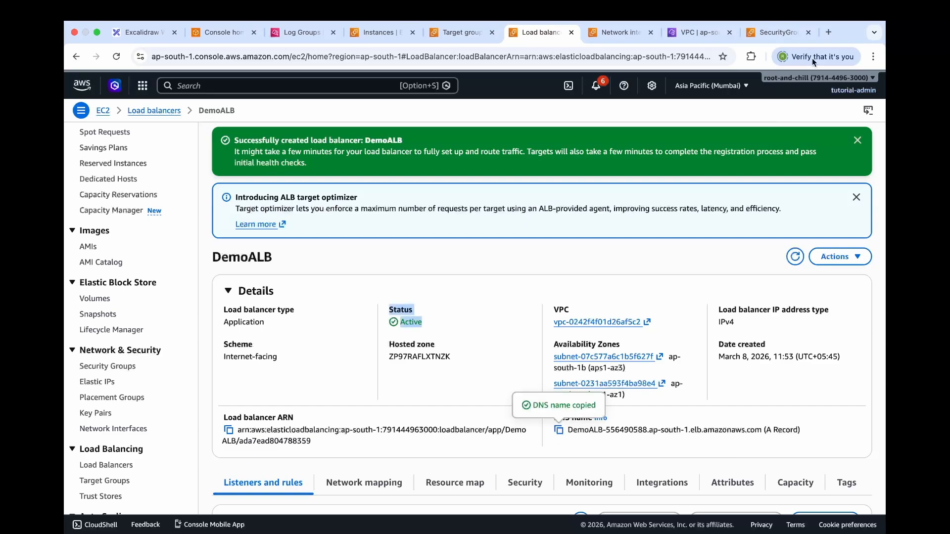
click(828, 32)
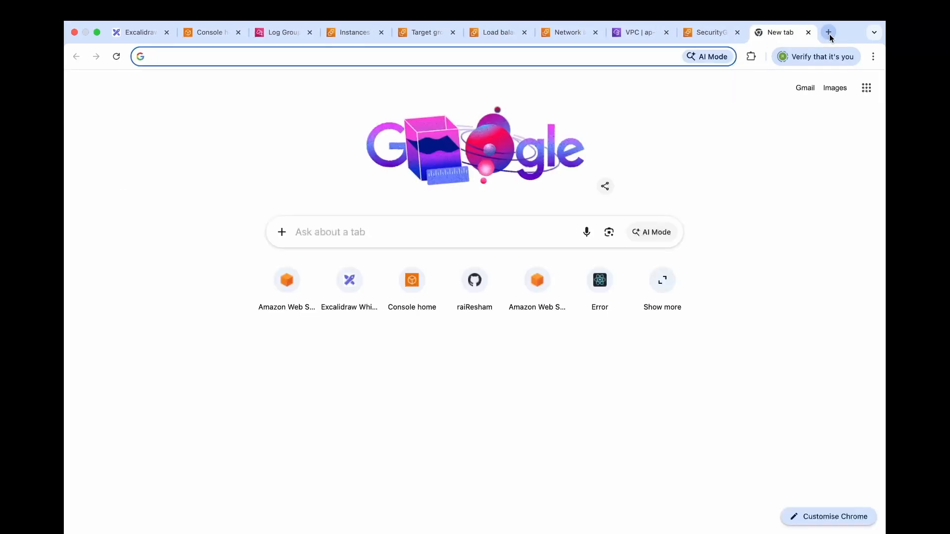
key(super+v)
key(Return)
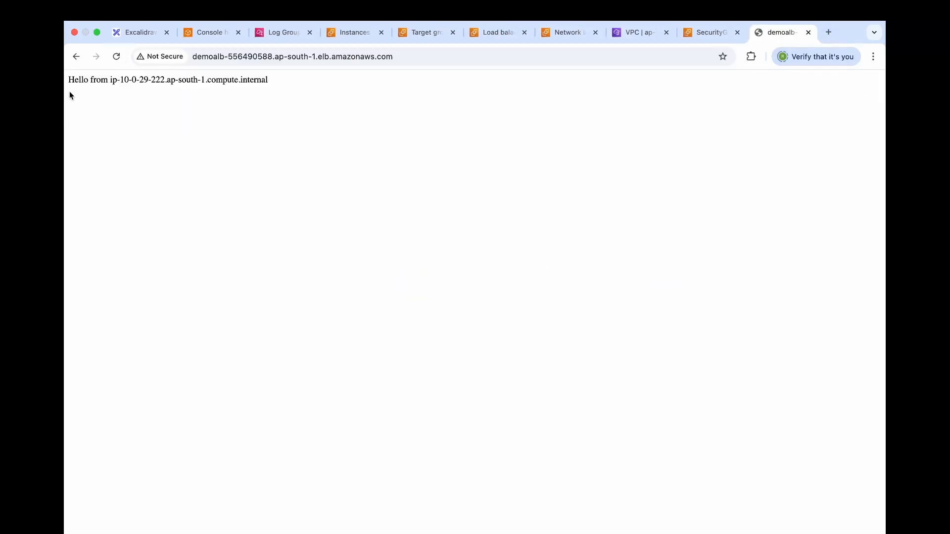
click(117, 56)
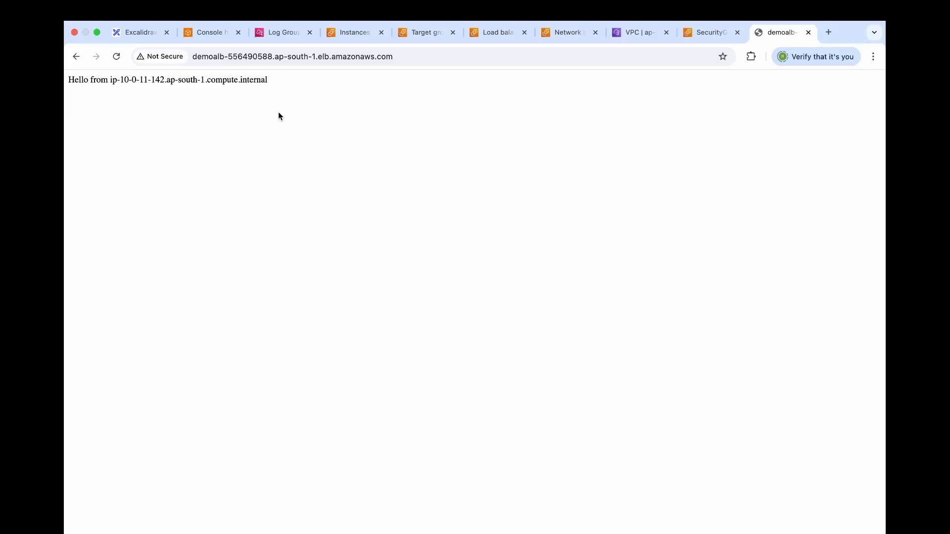
Step: Open the /aws/vpc/flowlogs/alb-eni log group in CloudWatch and view its log streams
key(super+3)
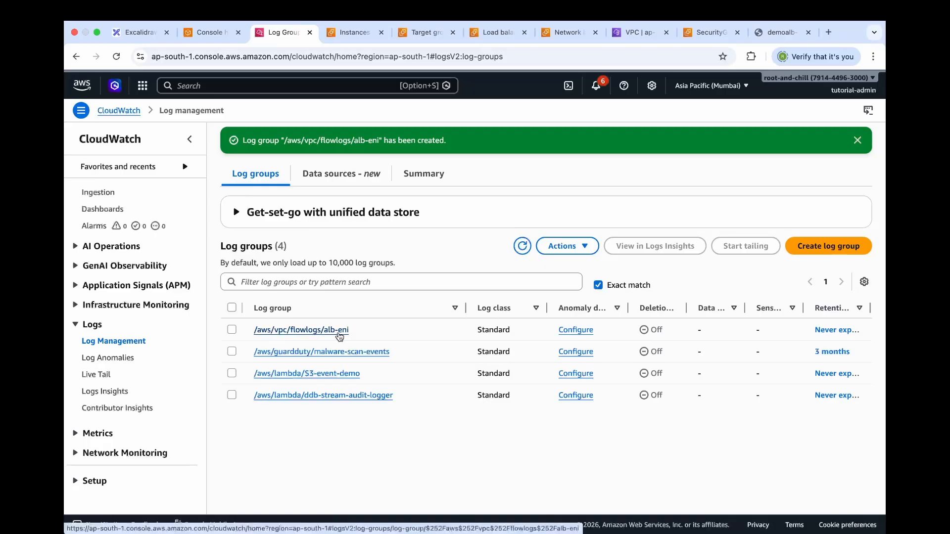
click(339, 332)
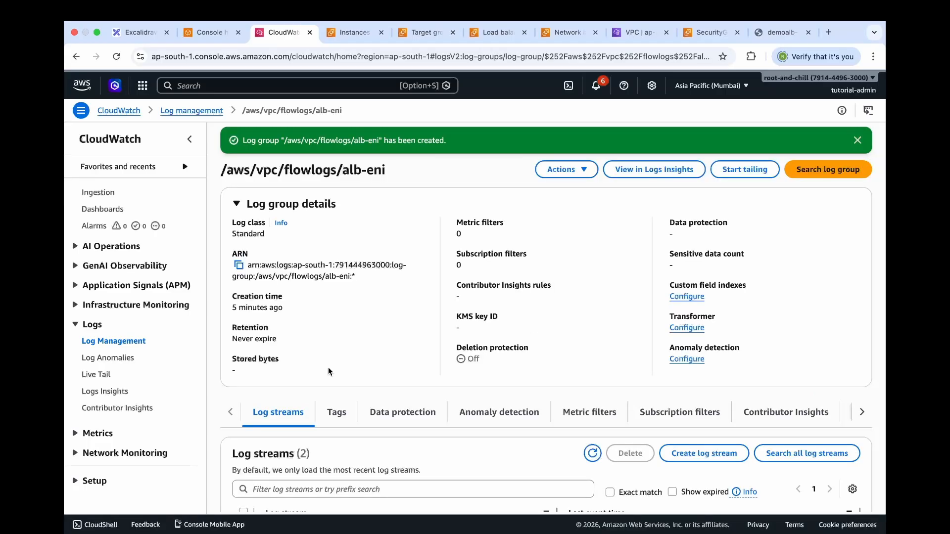
scroll(325, 382, down, 3)
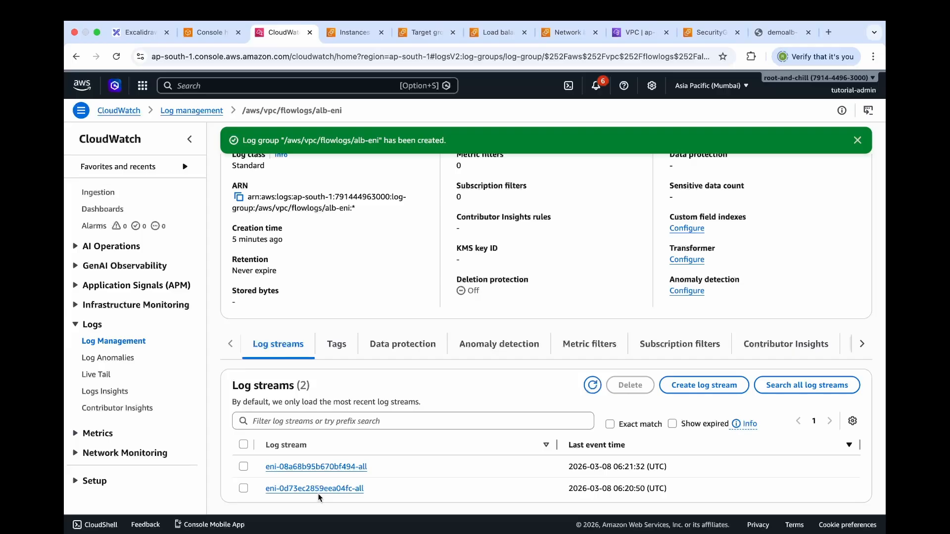
Step: Copy the interface ID eni-0d73ec2859eea04fc from its log stream name and find it among the EC2 network interfaces, checking its description
drag(261, 489, 351, 489)
key(super+c)
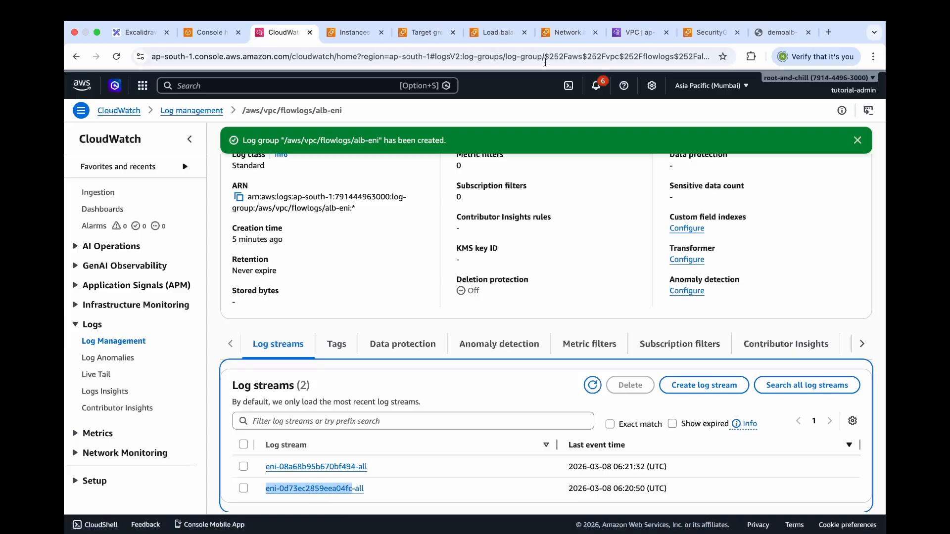
click(563, 33)
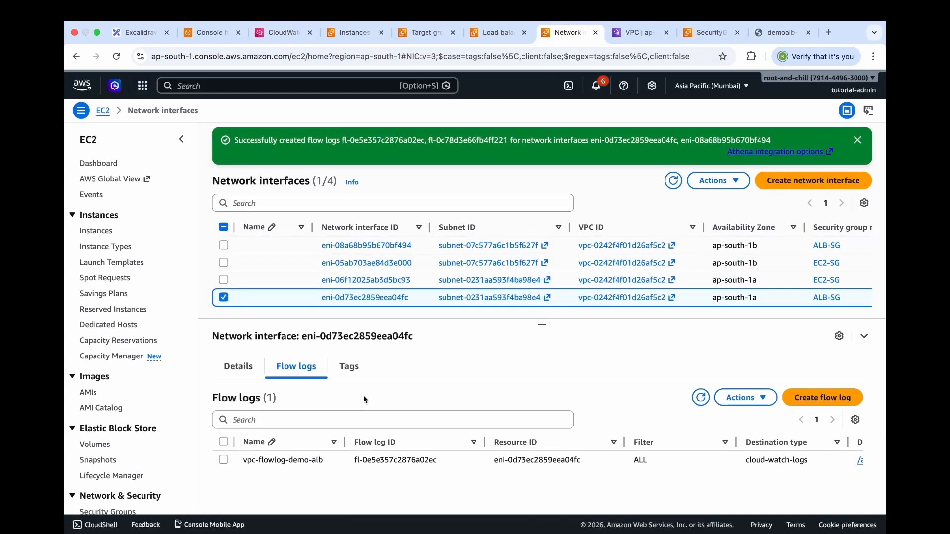
key(super+f)
key(super+v)
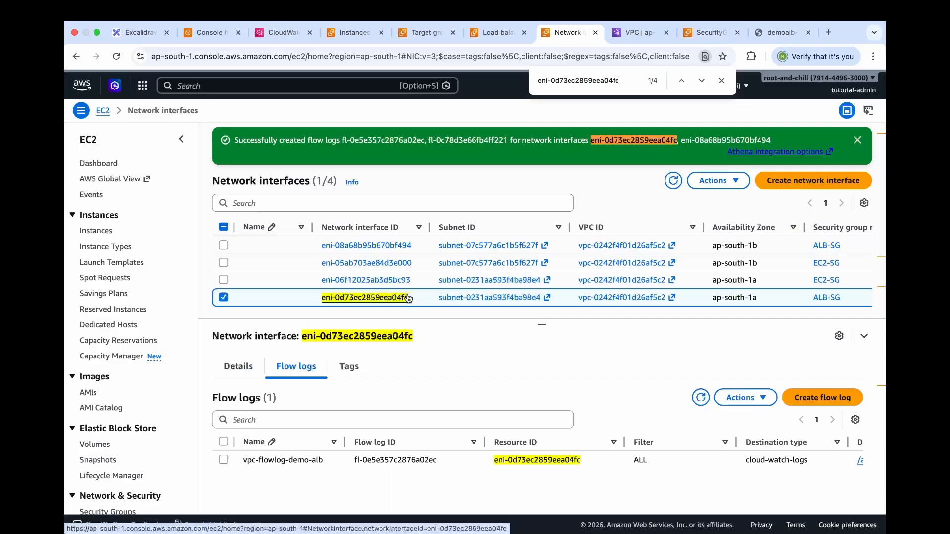
scroll(408, 297, right, 10)
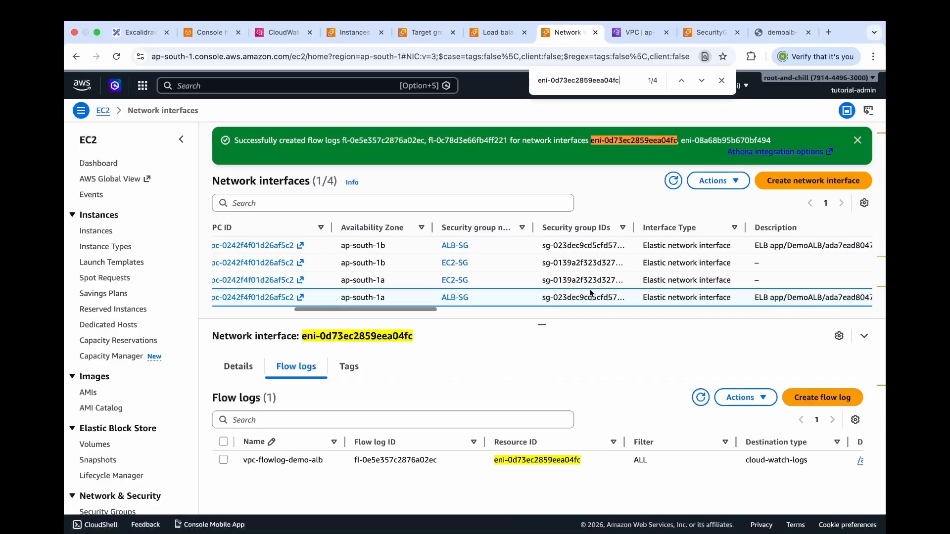
scroll(590, 293, left, 2)
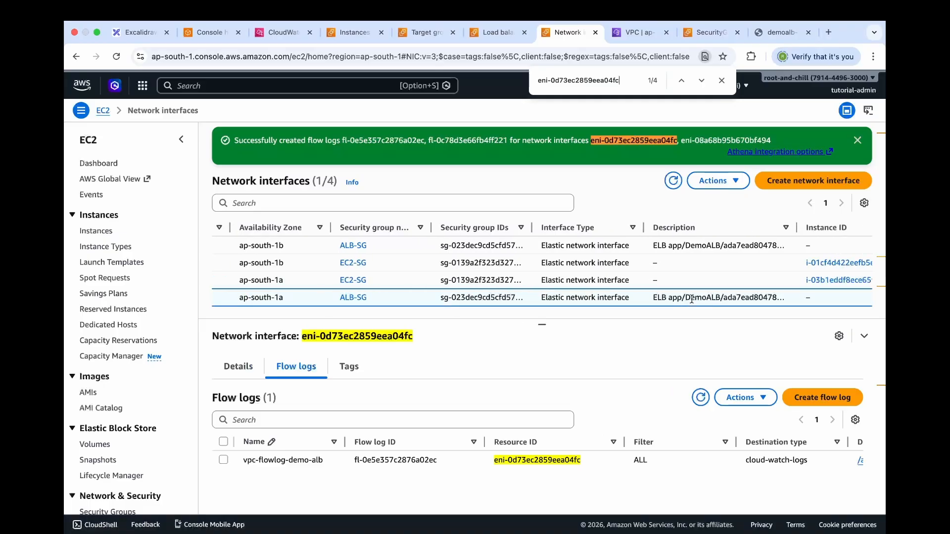
scroll(691, 299, left, 10)
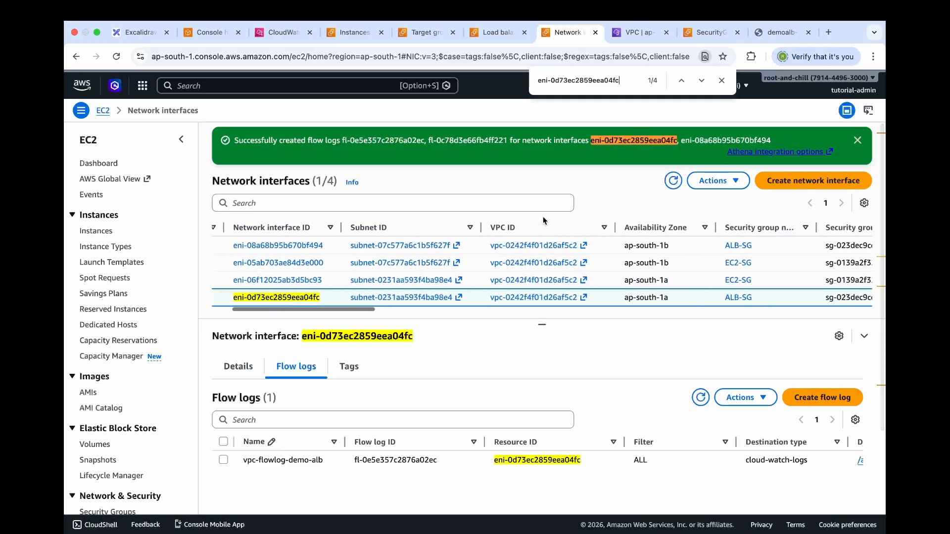
Step: Copy the interface ID eni-08a68b95b670bf494 from the other log stream and find it in the network interfaces list, checking its security group and description
click(289, 35)
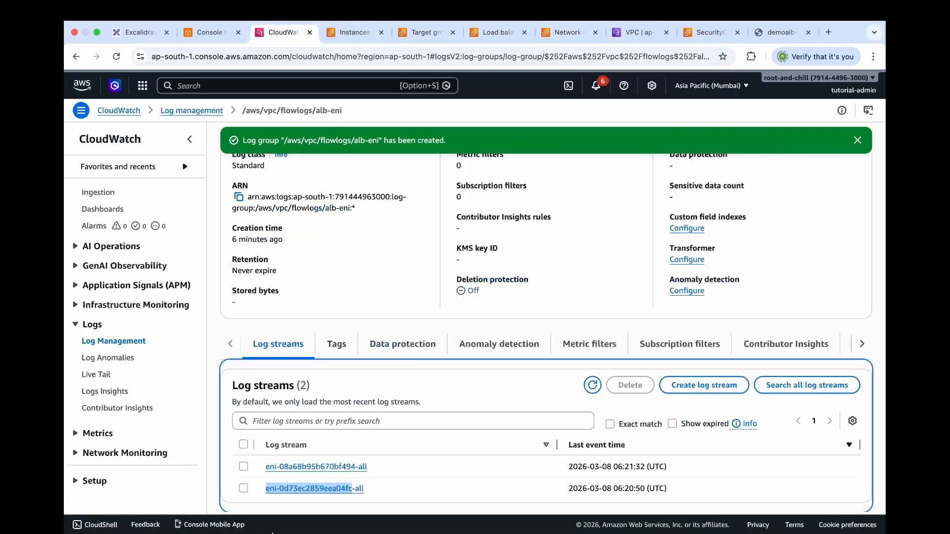
drag(265, 467, 355, 467)
key(super+c)
click(561, 32)
key(super+f)
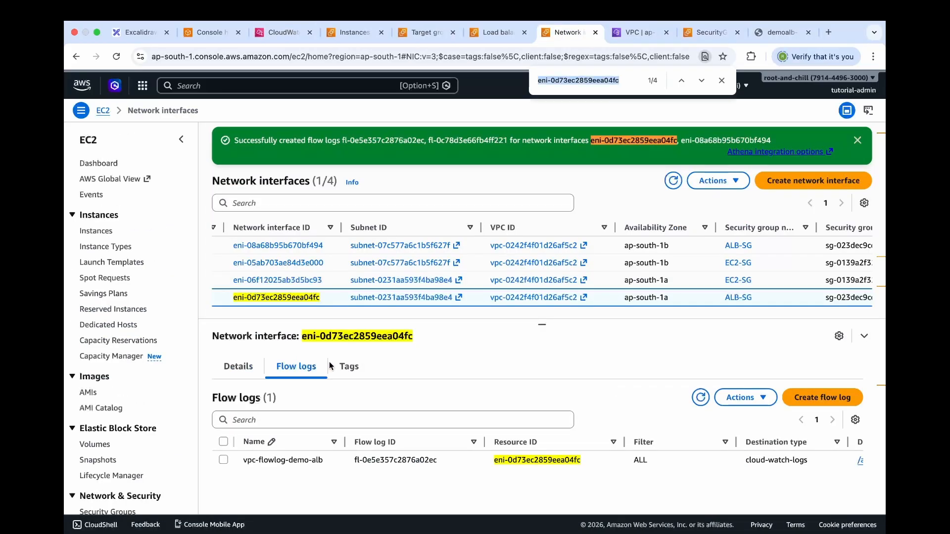
key(super+v)
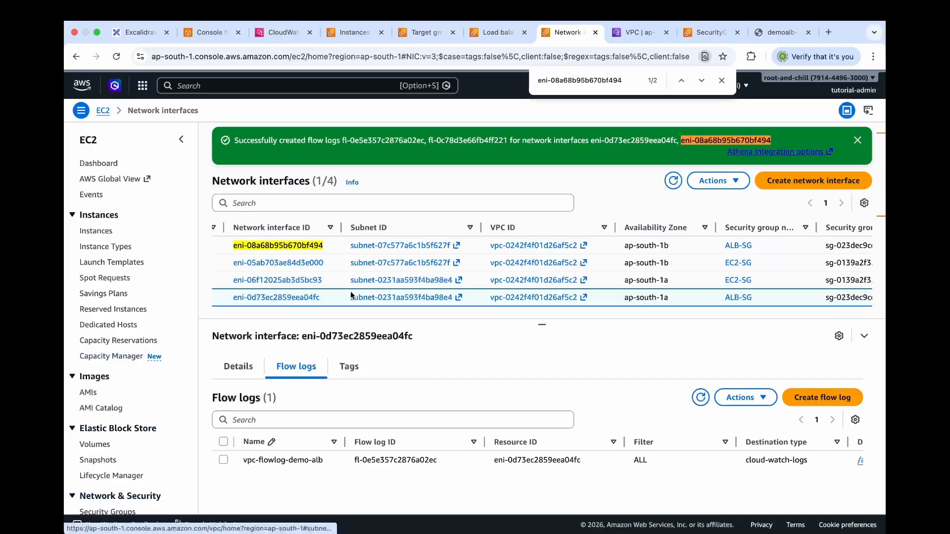
scroll(350, 292, left, 3)
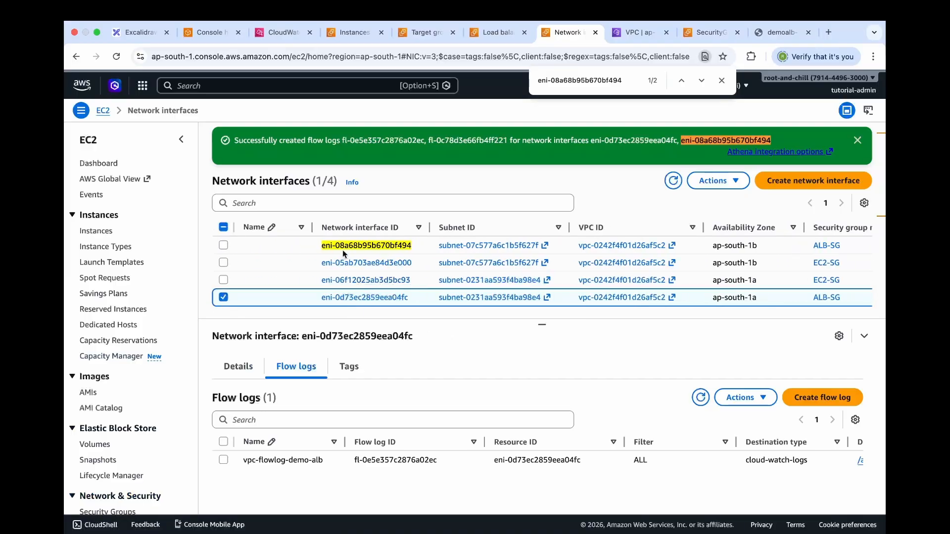
scroll(423, 263, right, 5)
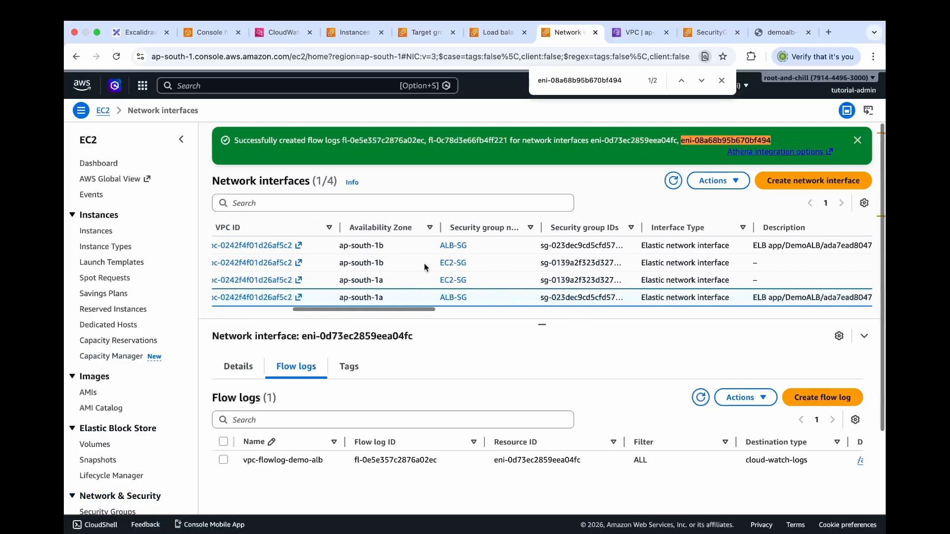
Step: Open the eni-08a68b95b670bf494-all log stream in CloudWatch and look back through its earlier flow log events
scroll(603, 263, right, 3)
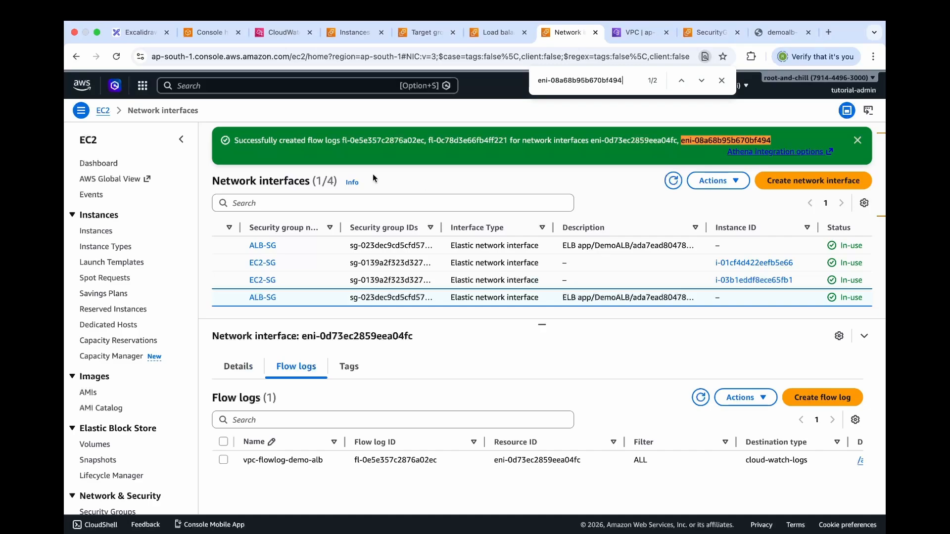
click(285, 32)
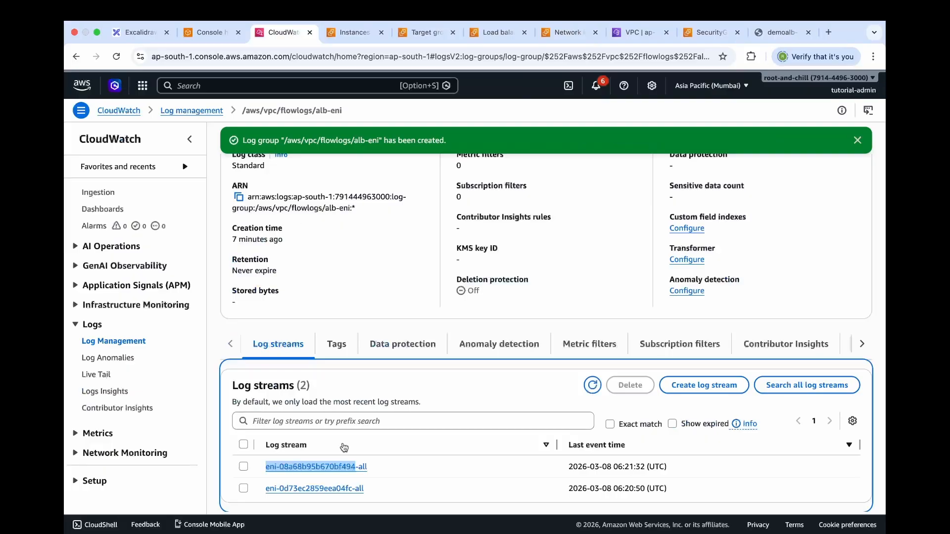
click(317, 467)
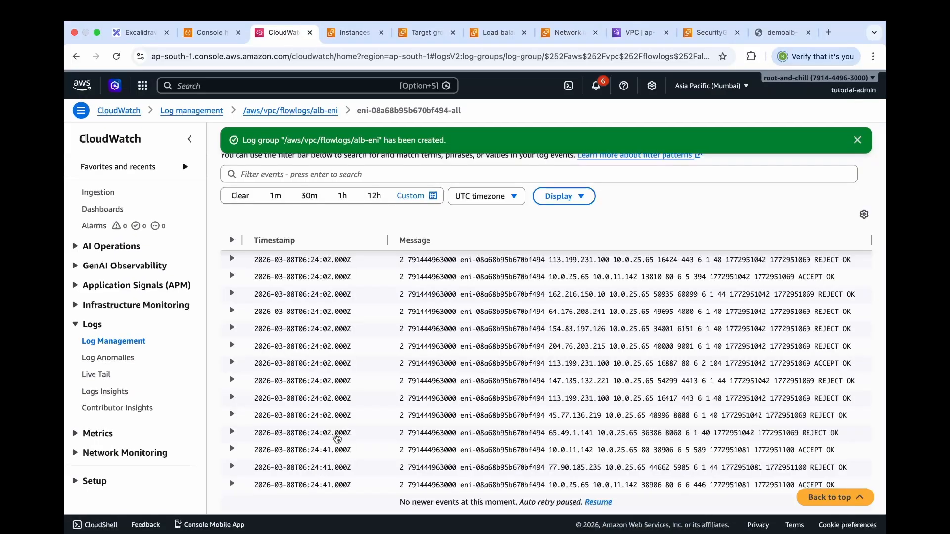
scroll(367, 422, up, 10)
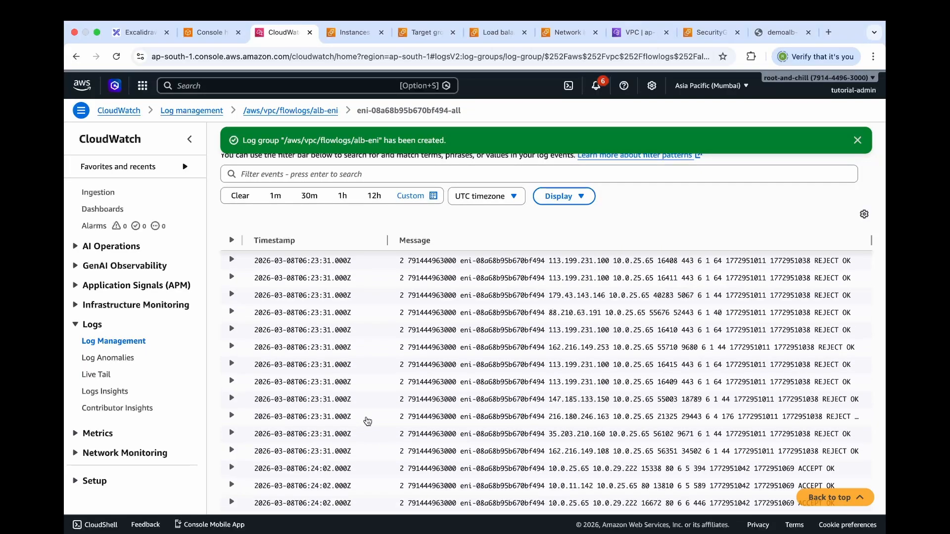
scroll(367, 421, up, 5)
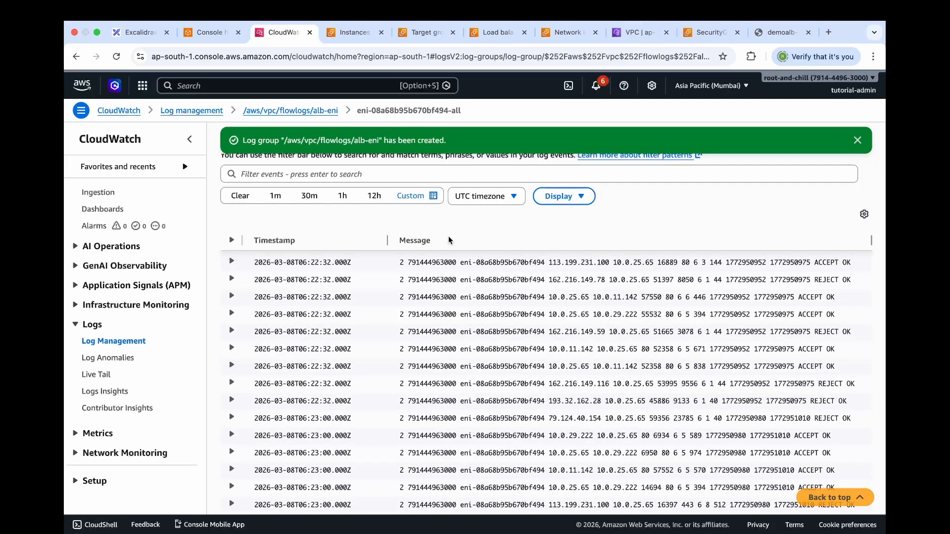
Step: Switch to the Excalidraw notes and point out the client-to-ALB incoming request flow under Internet Side
click(140, 35)
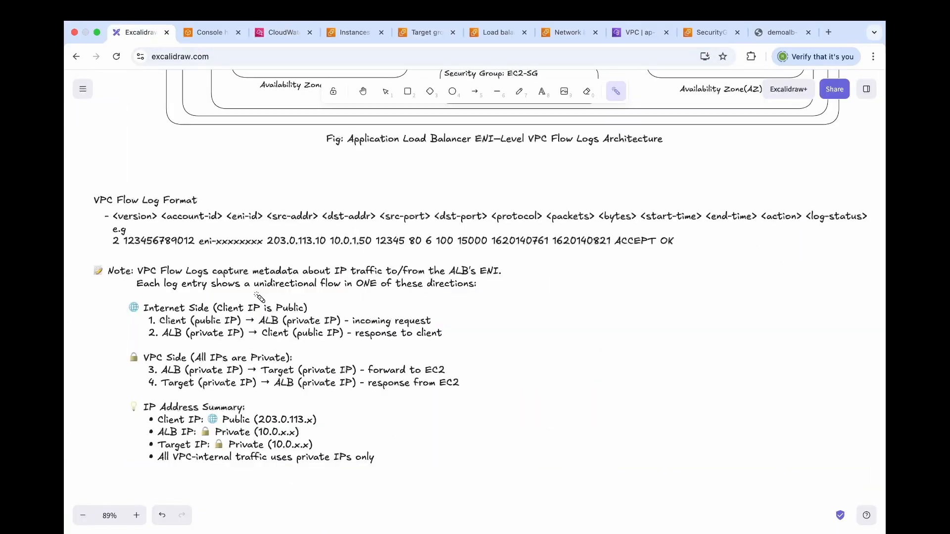
drag(256, 295, 348, 296)
drag(257, 326, 292, 334)
drag(198, 330, 239, 327)
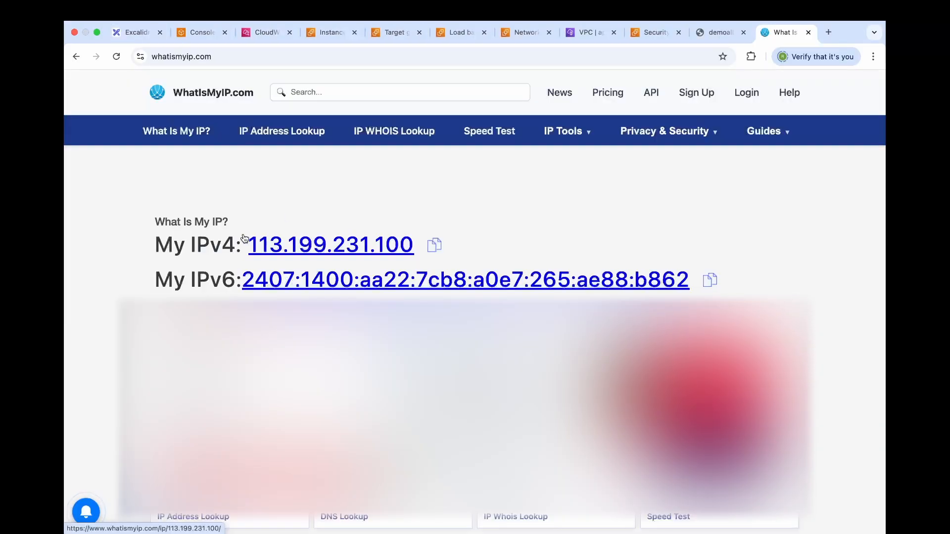
Step: Copy the public IPv4 address from WhatIsMyIP.com and filter the CloudWatch log stream's events by it
click(244, 237)
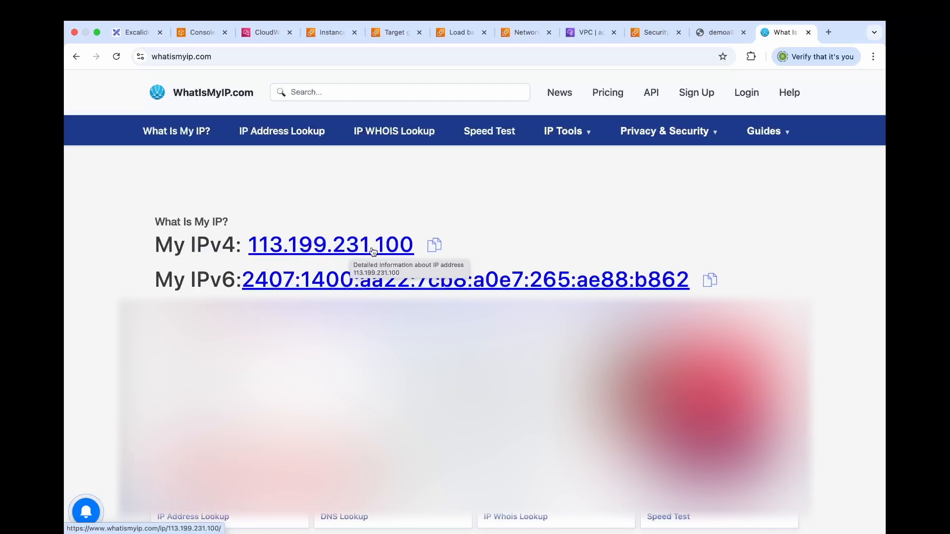
click(440, 248)
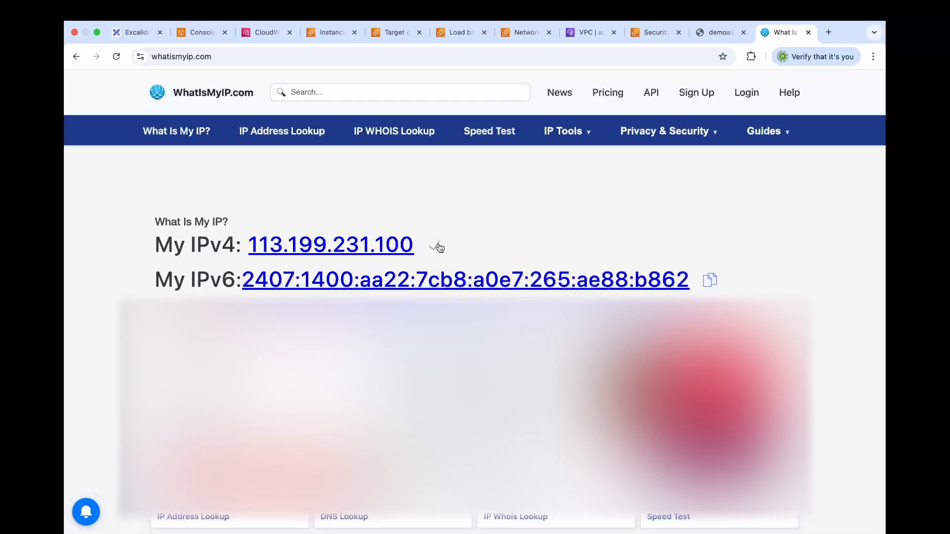
click(268, 32)
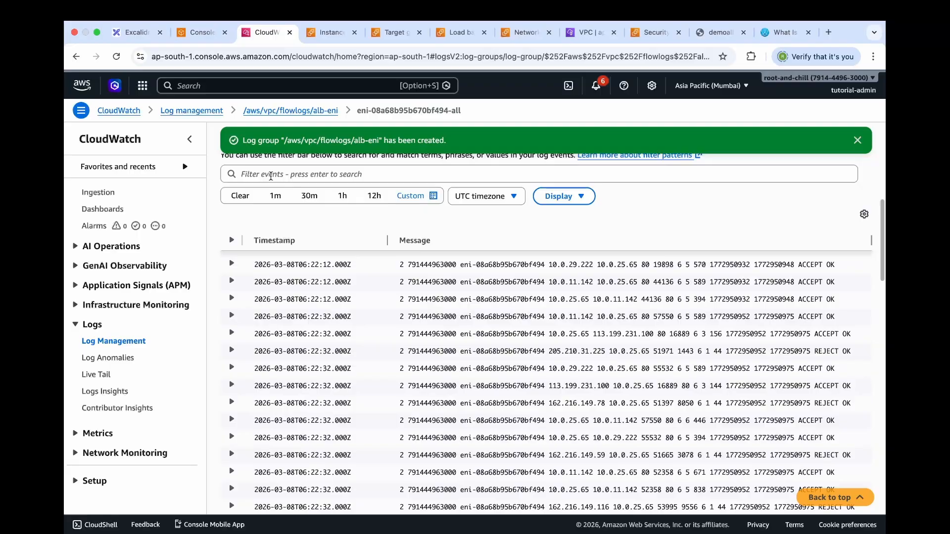
click(270, 177)
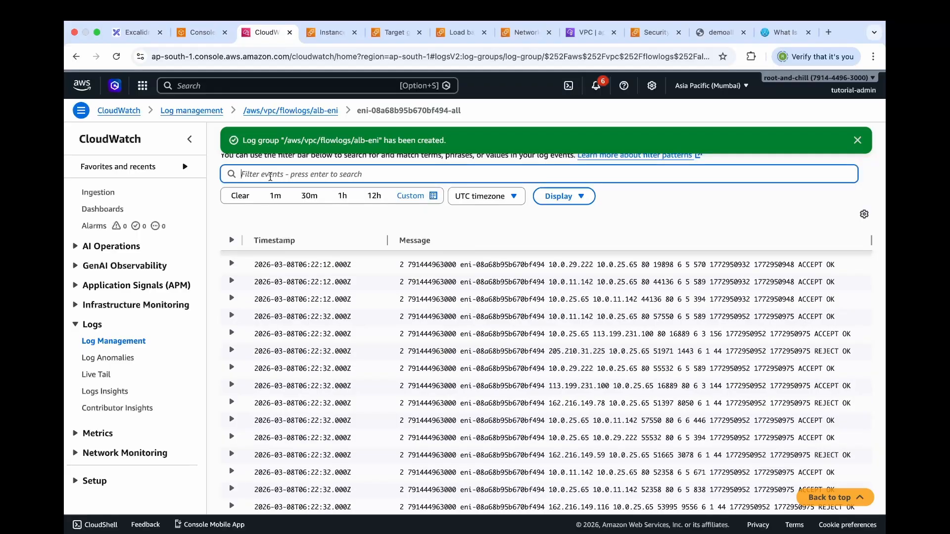
key(super+v)
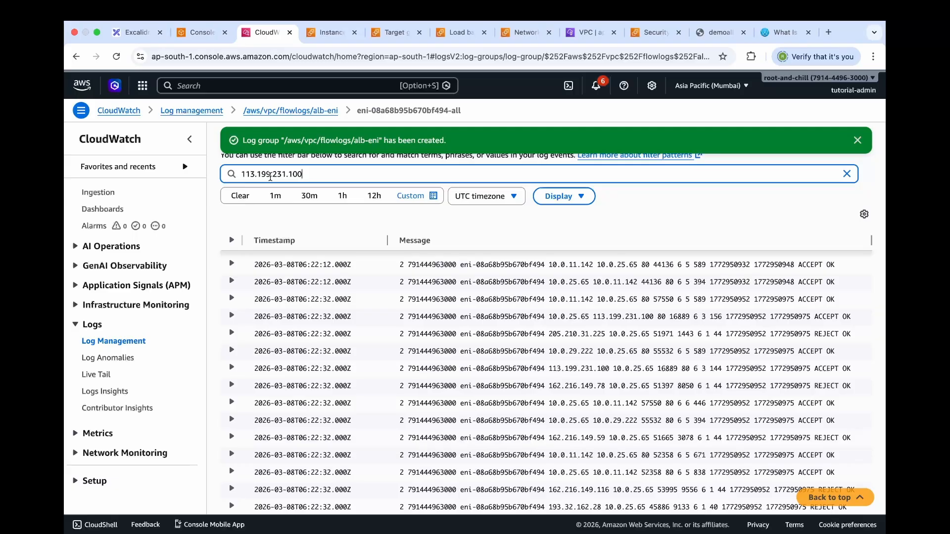
key(Return)
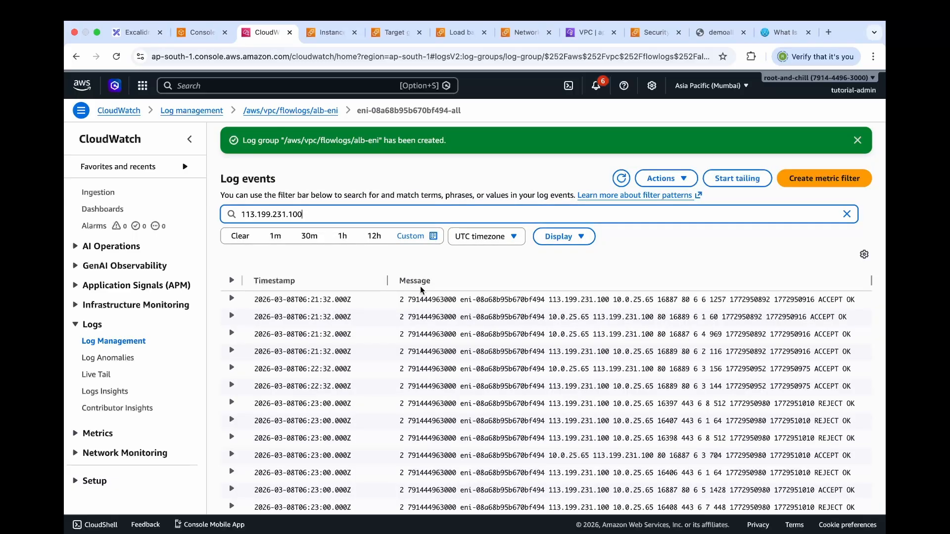
scroll(385, 403, down, 3)
scroll(385, 403, up, 3)
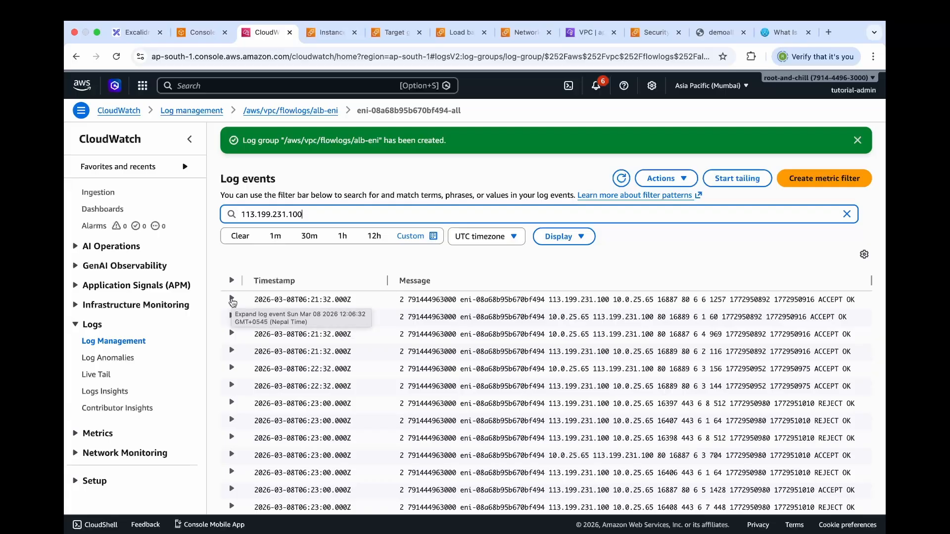
Step: Expand the first filtered event, copy its destination address 10.0.25.65, and find which EC2 network interface owns it
click(232, 299)
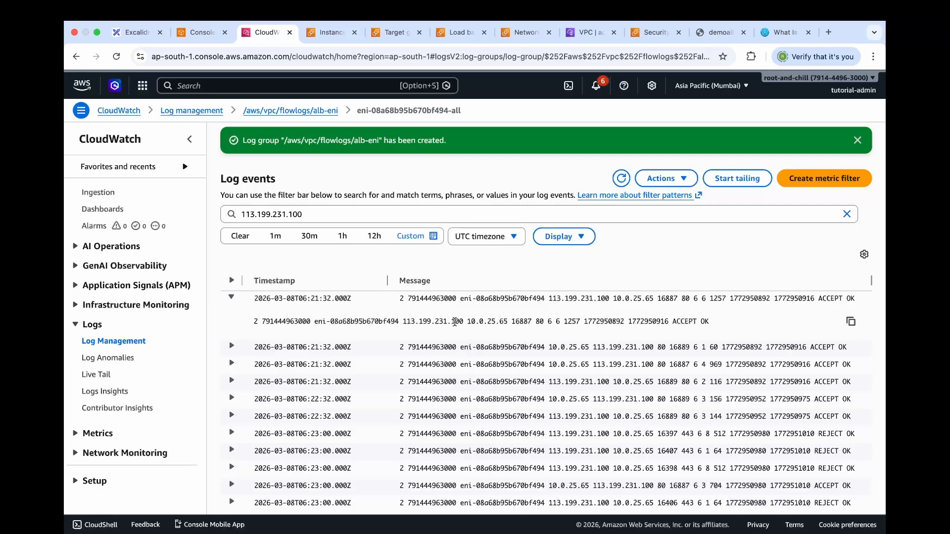
drag(402, 322, 507, 323)
click(474, 336)
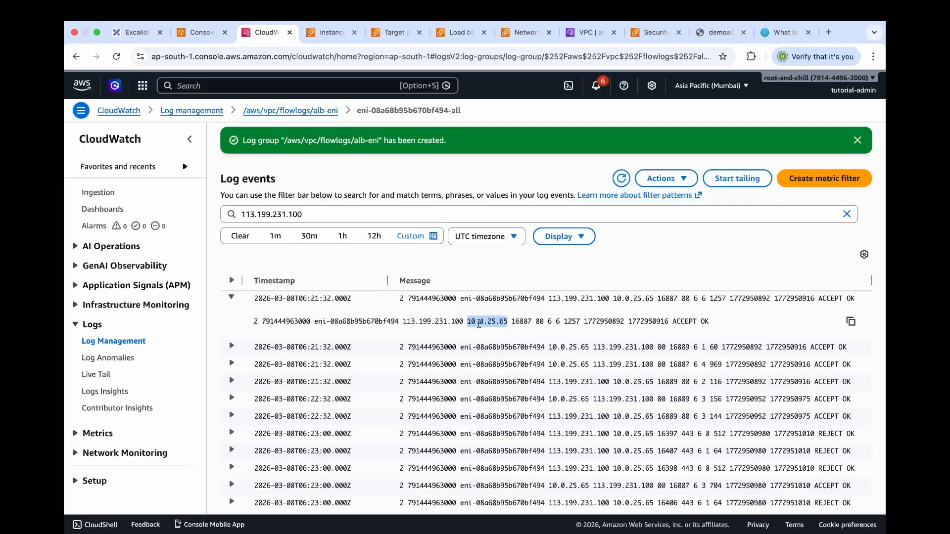
drag(467, 322, 506, 324)
click(524, 34)
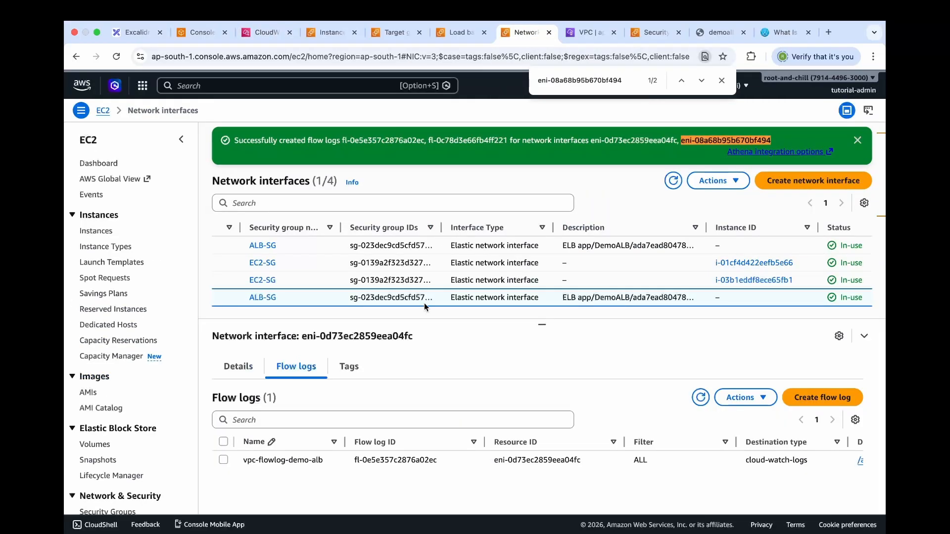
key(super+f)
key(super+v)
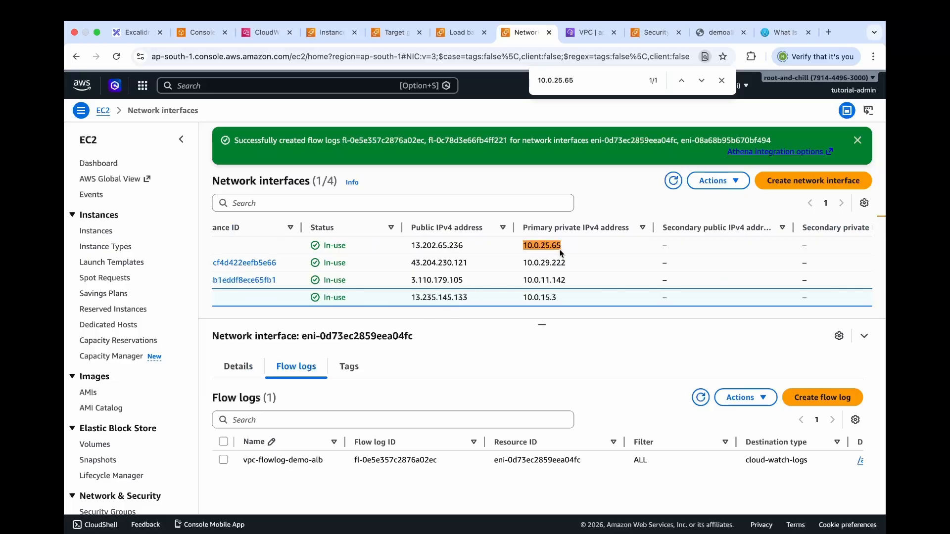
scroll(540, 249, left, 10)
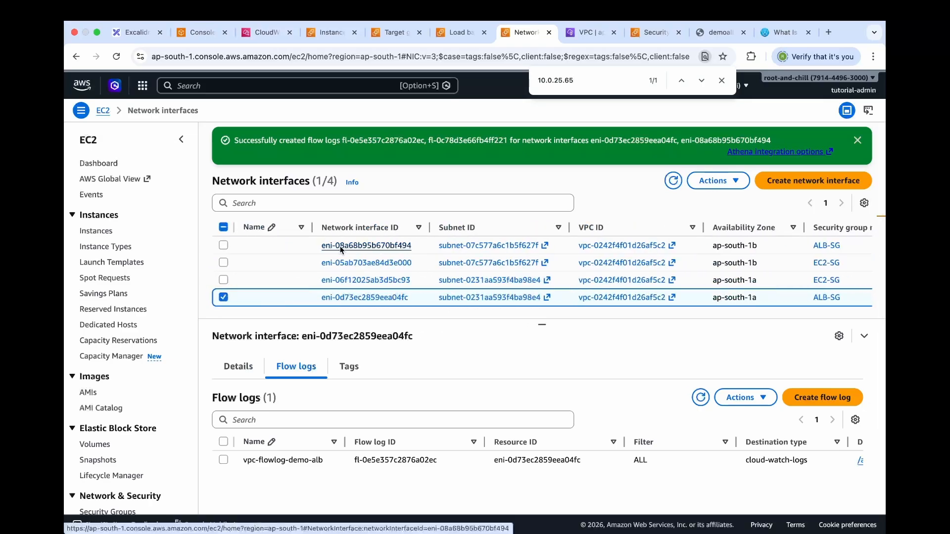
Step: Return to the Excalidraw notes and trace flow 2, the ALB's response to the client's public IP
click(134, 35)
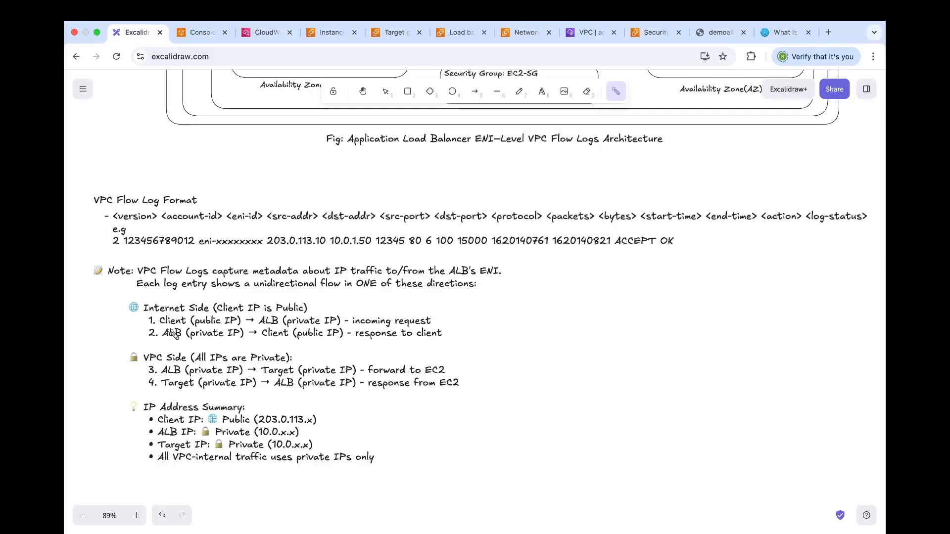
drag(166, 327, 195, 328)
drag(266, 332, 332, 330)
drag(430, 320, 461, 303)
drag(164, 341, 195, 342)
Step: Expand the second filtered event in CloudWatch and examine its source address, destination address and final status fields
click(259, 33)
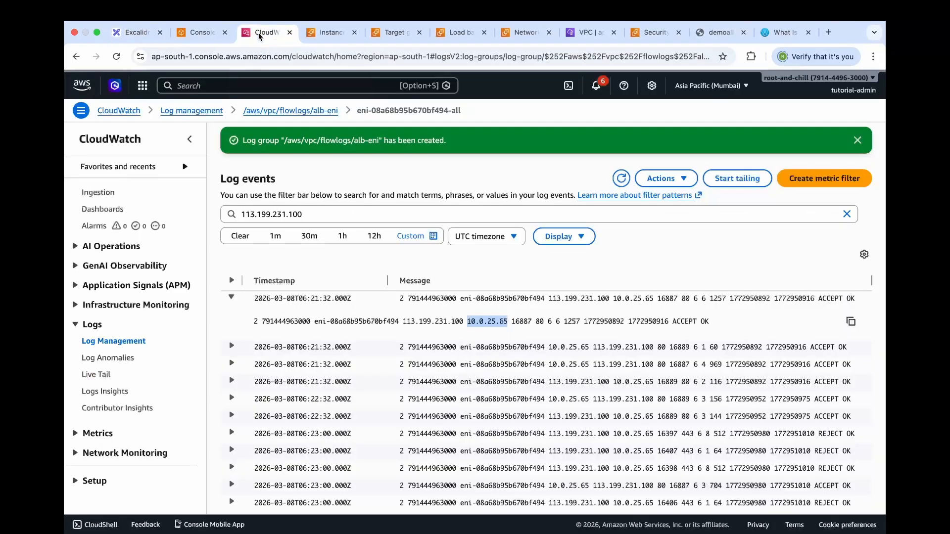
click(231, 347)
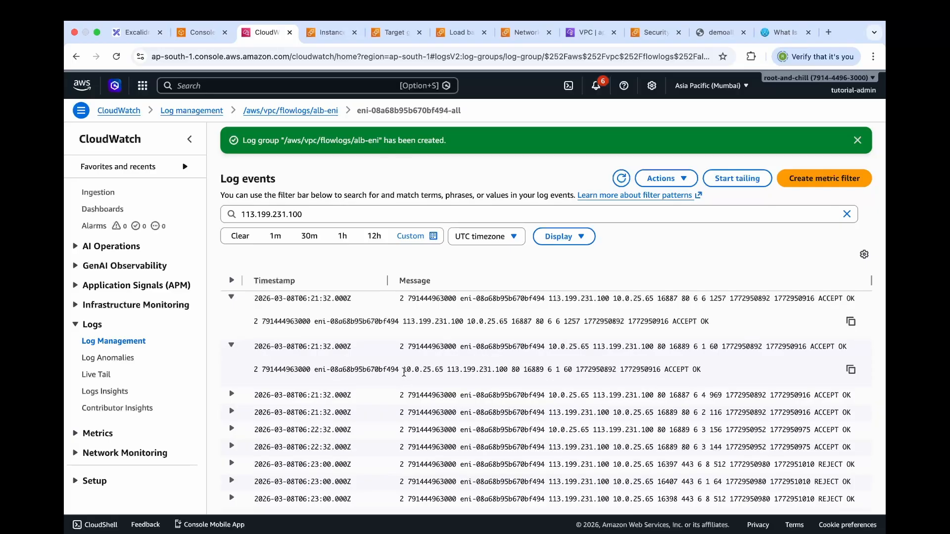
drag(404, 371, 442, 371)
drag(449, 371, 508, 371)
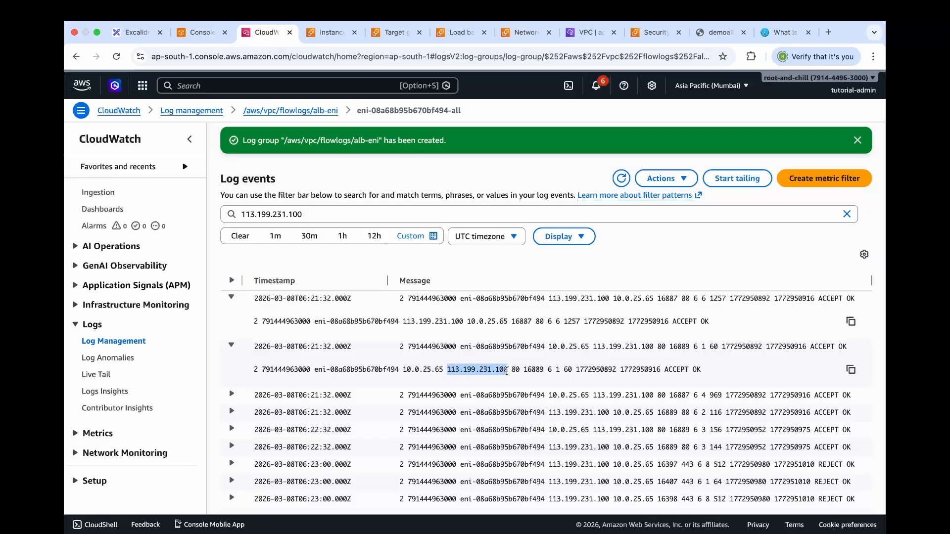
click(698, 370)
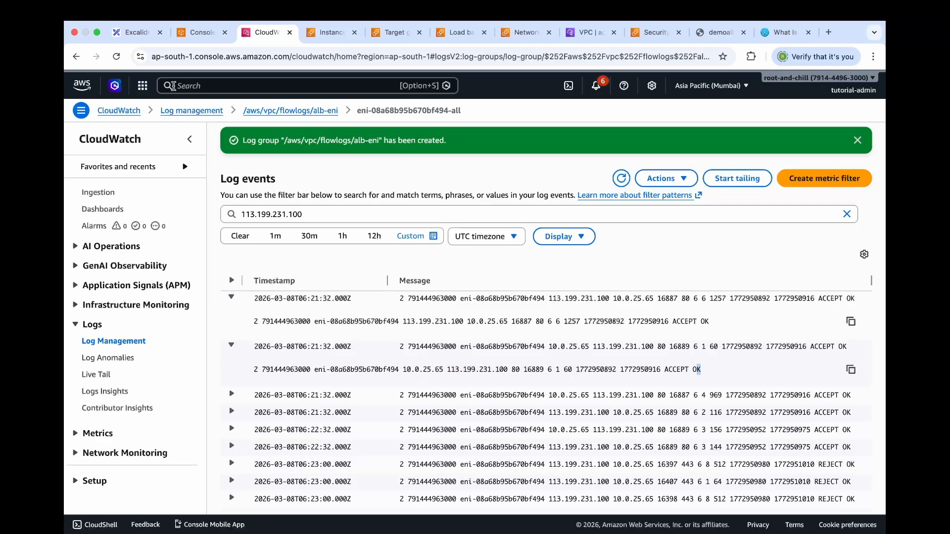
Step: Go back to the Excalidraw notes and point out flow 3 under VPC Side, the ALB forwarding to EC2
click(139, 34)
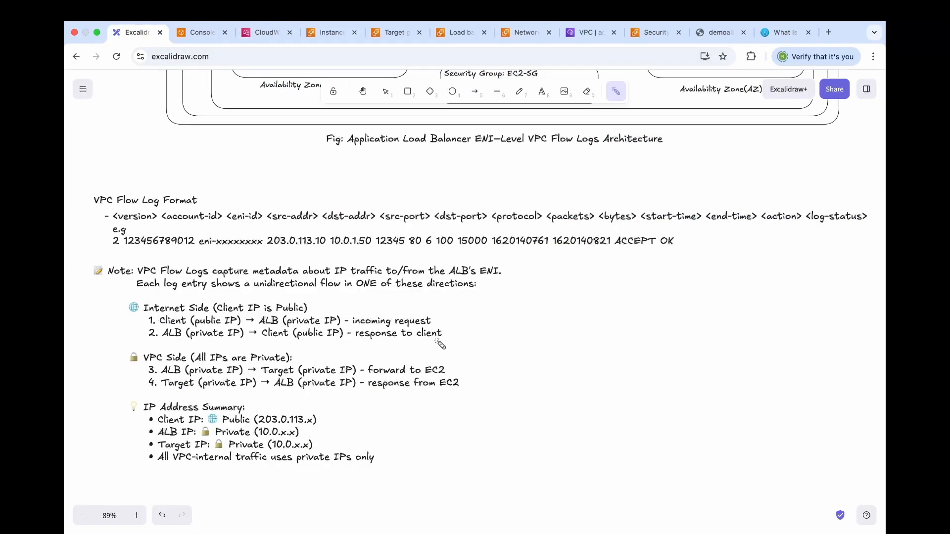
drag(434, 338, 460, 334)
drag(146, 372, 159, 376)
Step: Copy the ALB's private address 10.0.25.65 from the second event and filter the CloudWatch log events by it
click(263, 32)
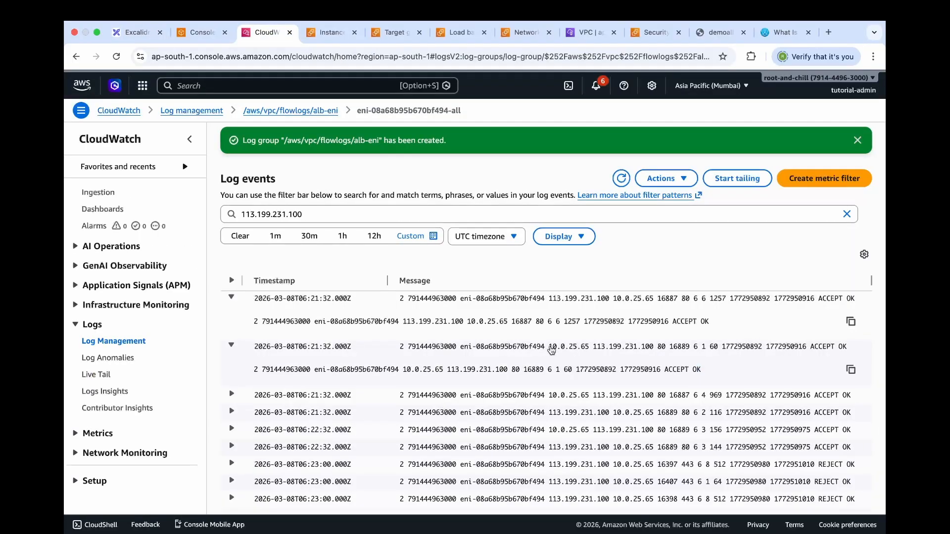
drag(551, 349, 585, 354)
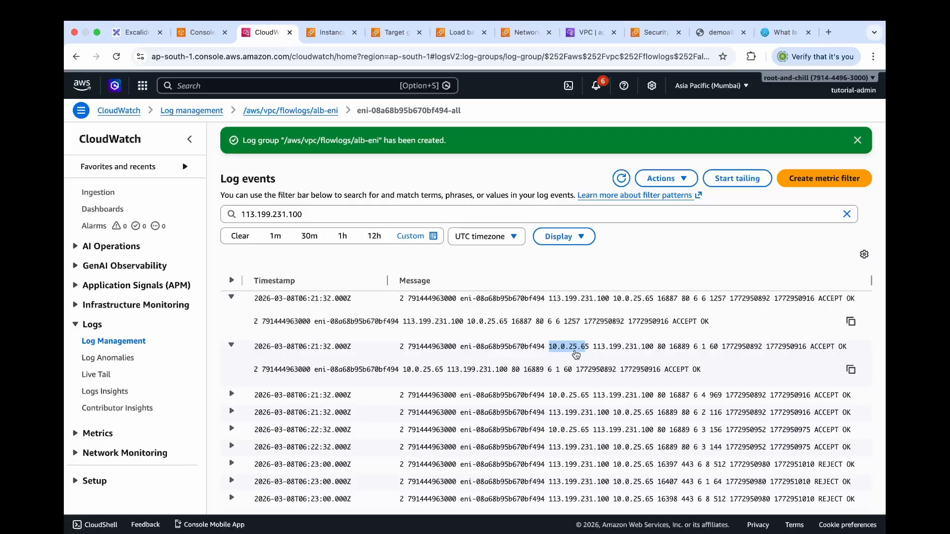
double_click(554, 352)
key(super+c)
triple_click(371, 211)
key(super+v)
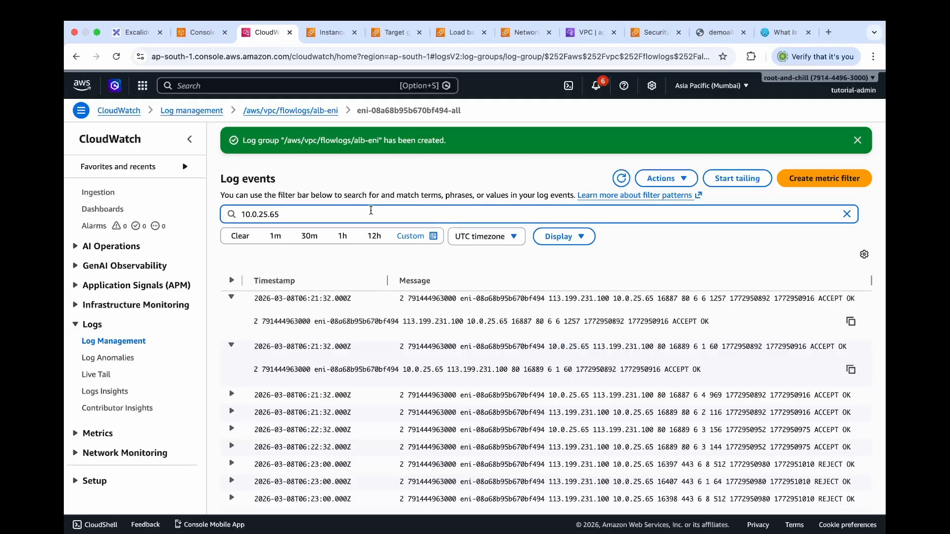
key(Return)
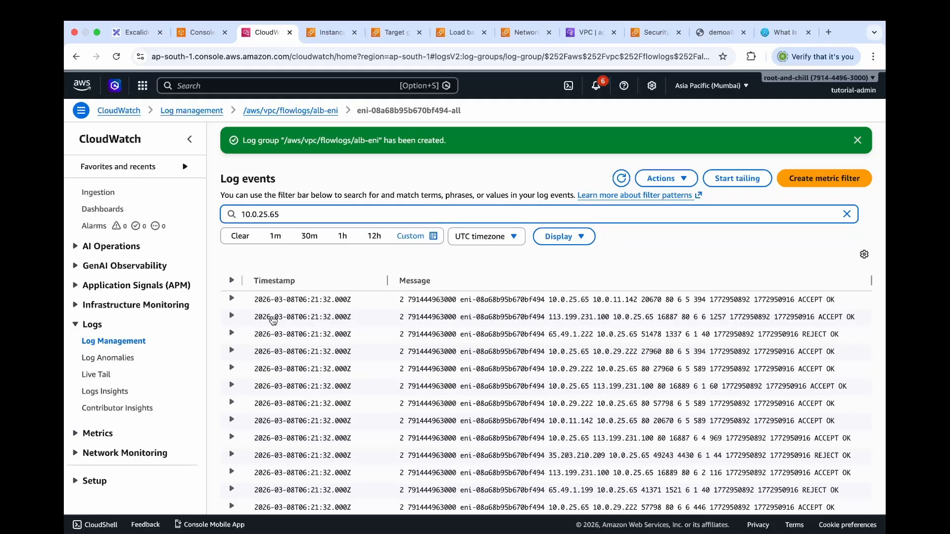
Step: Expand the first event from the 10.0.25.65 filter, check its source address, and copy its destination address 10.0.11.142
click(232, 299)
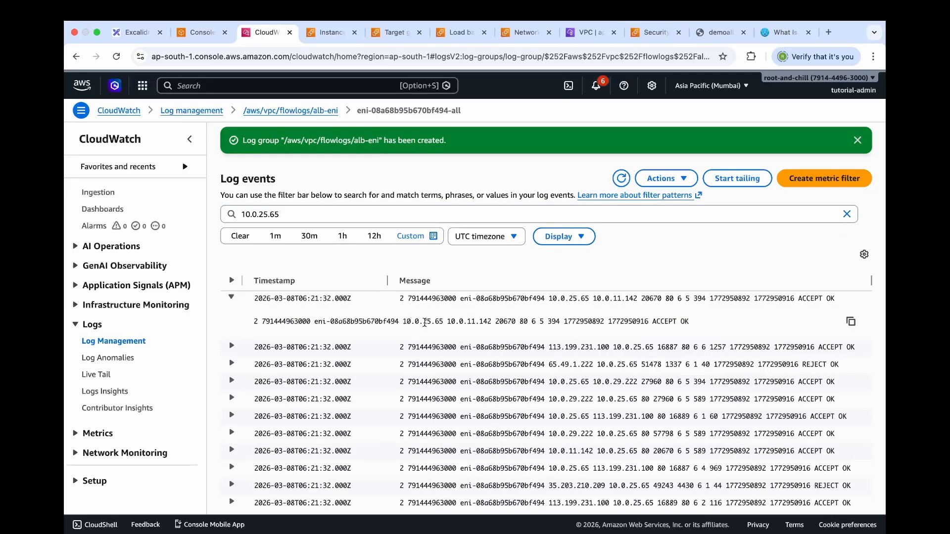
drag(402, 322, 444, 322)
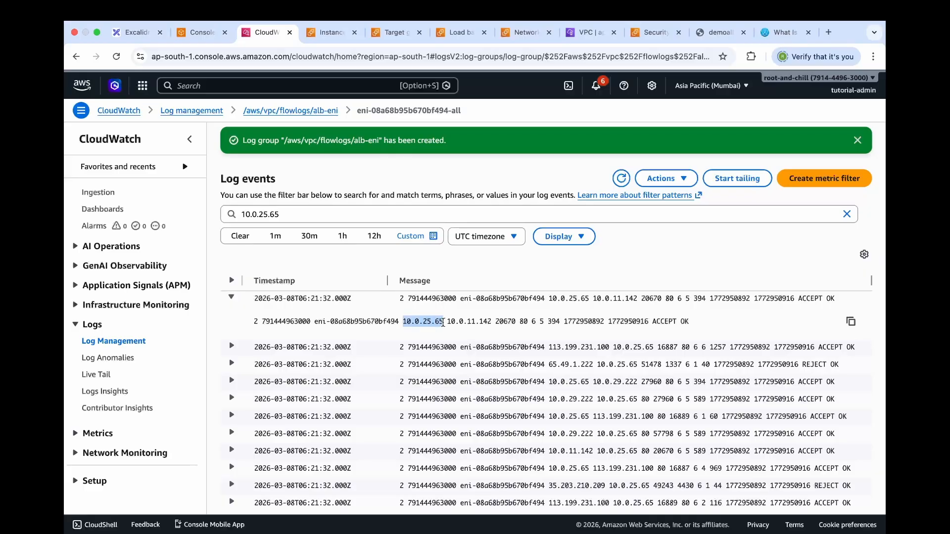
click(455, 322)
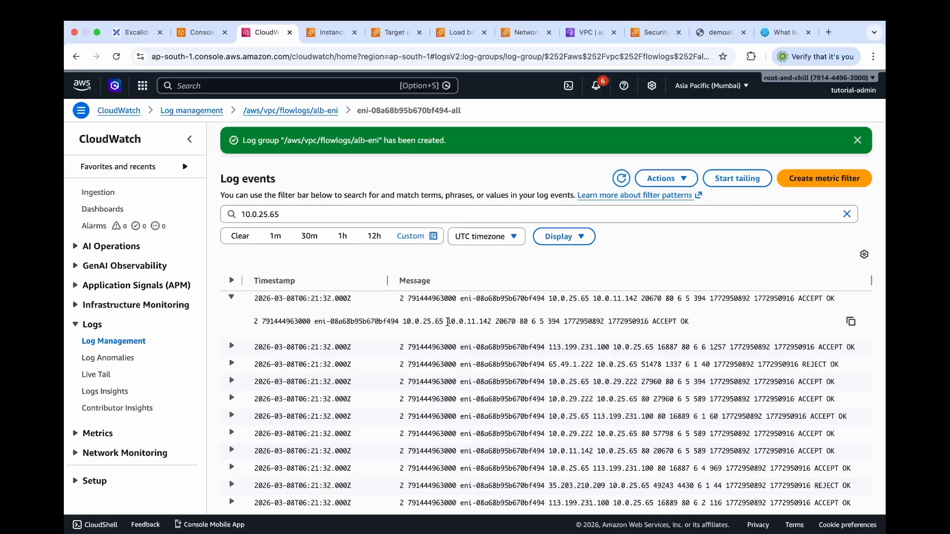
drag(447, 322, 490, 323)
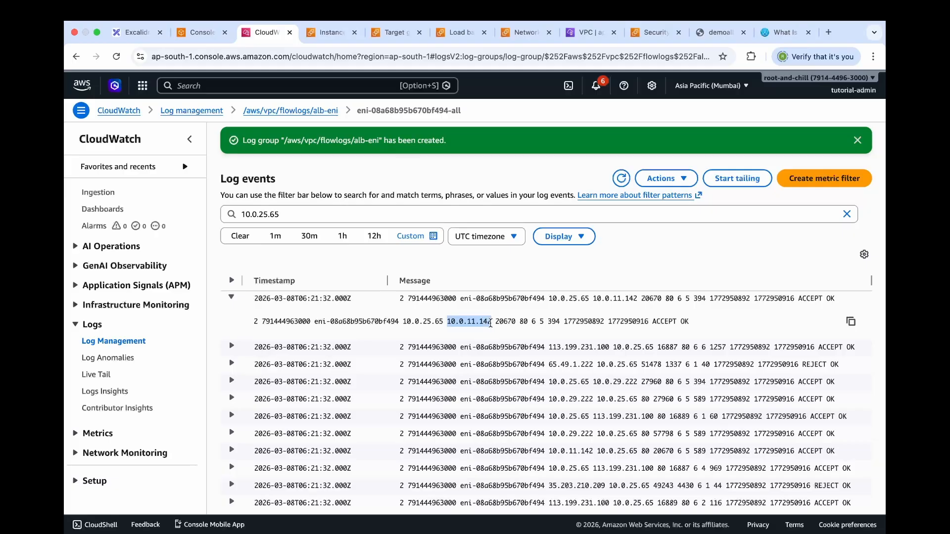
right_click(474, 319)
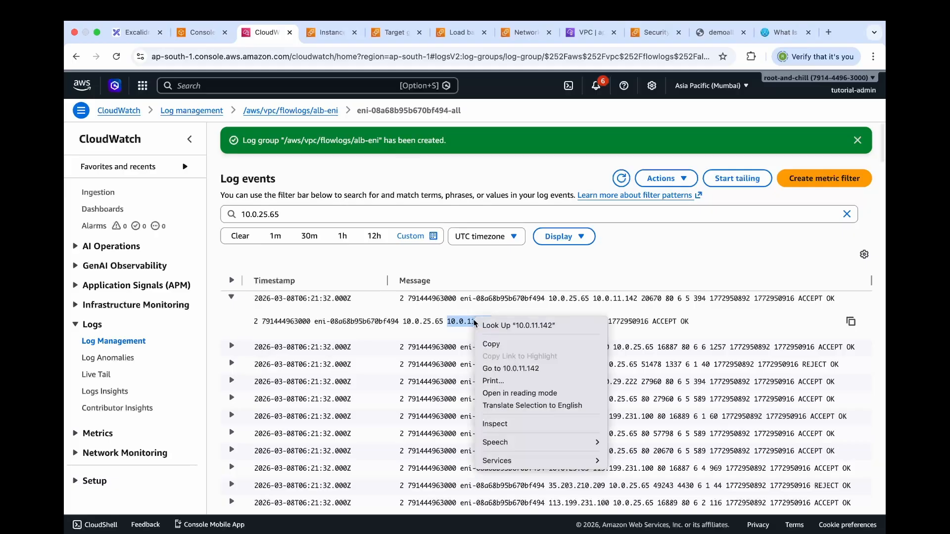
click(492, 344)
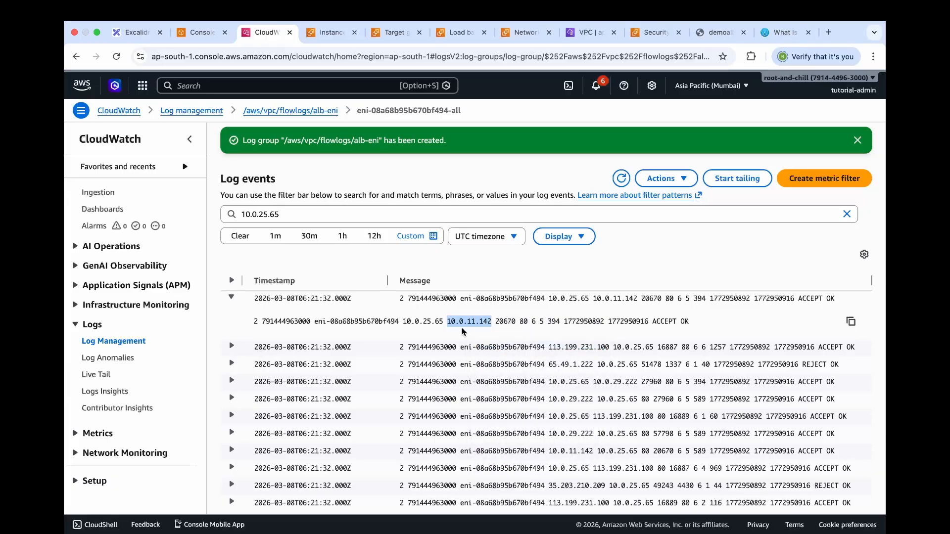
Step: Open Server 1's details in the EC2 instances list and find the address 10.0.11.142 on the page
click(322, 32)
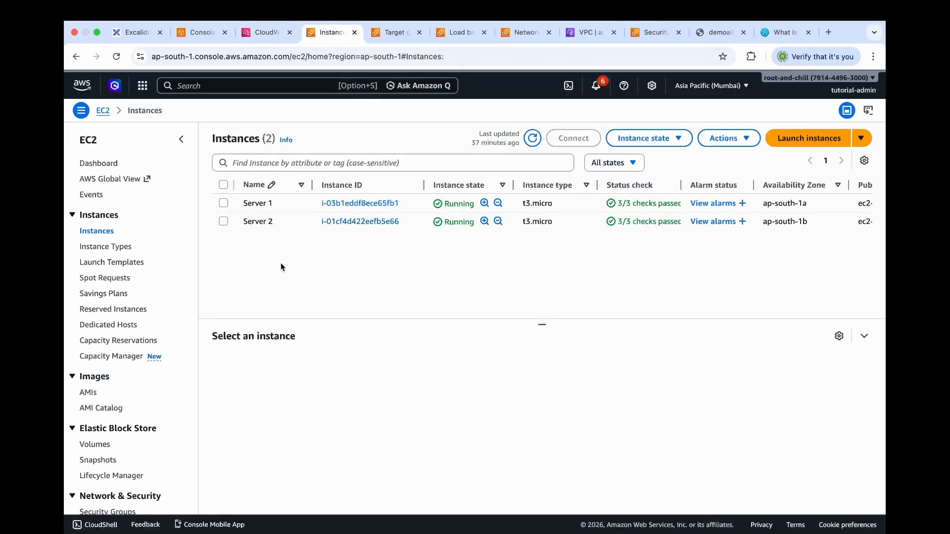
click(224, 203)
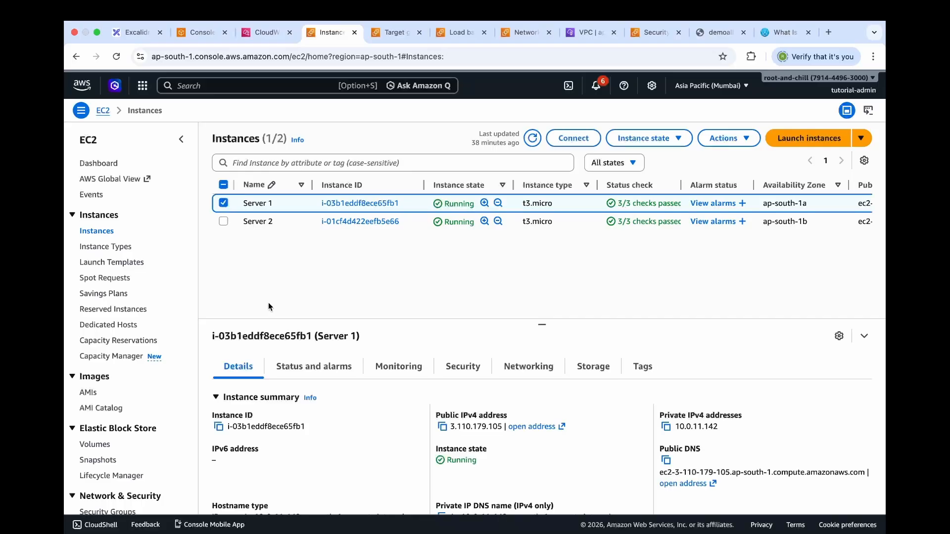
key(super+f)
key(super+v)
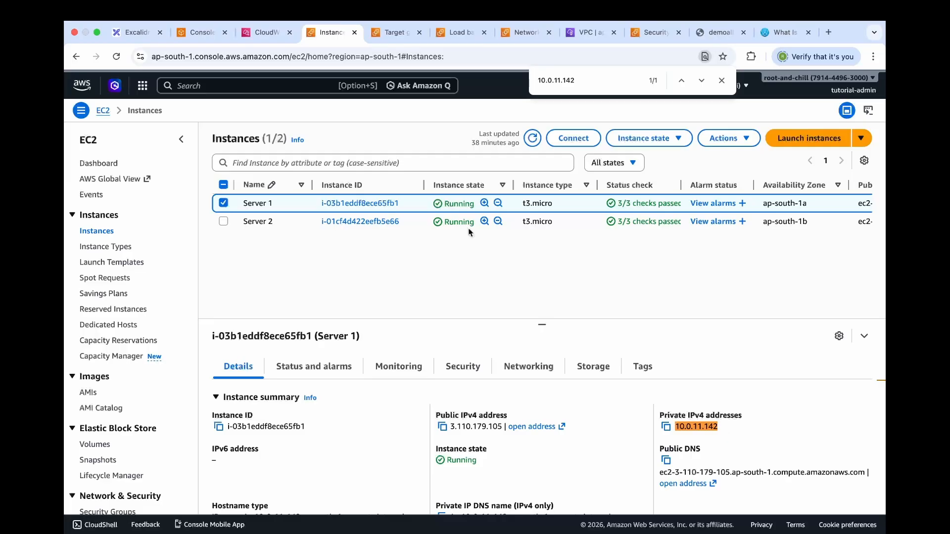
Step: Return to the Excalidraw notes and point out flows 3 and 4 under VPC Side
click(132, 34)
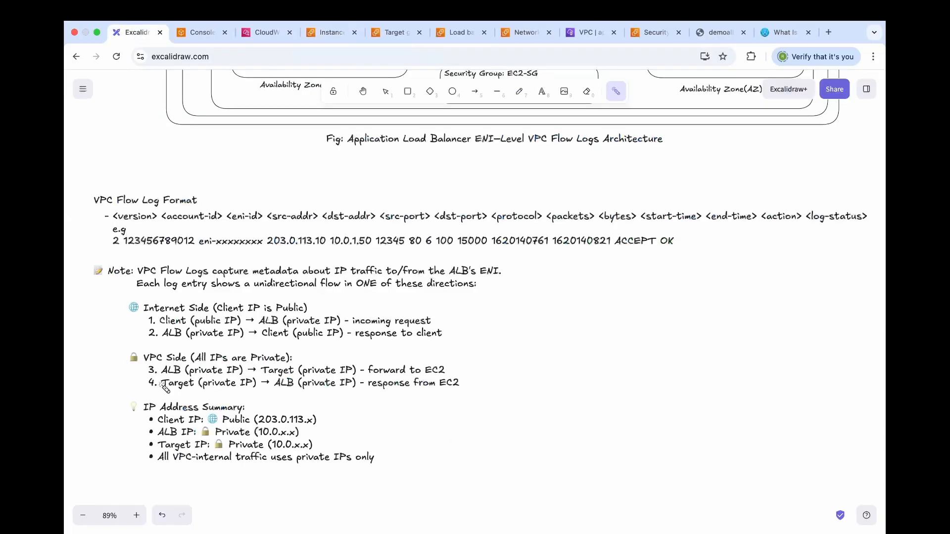
drag(148, 376, 181, 377)
drag(168, 377, 288, 379)
drag(147, 391, 163, 392)
Step: Copy the address 10.0.11.142 from the expanded CloudWatch event and filter the log events by it
click(263, 33)
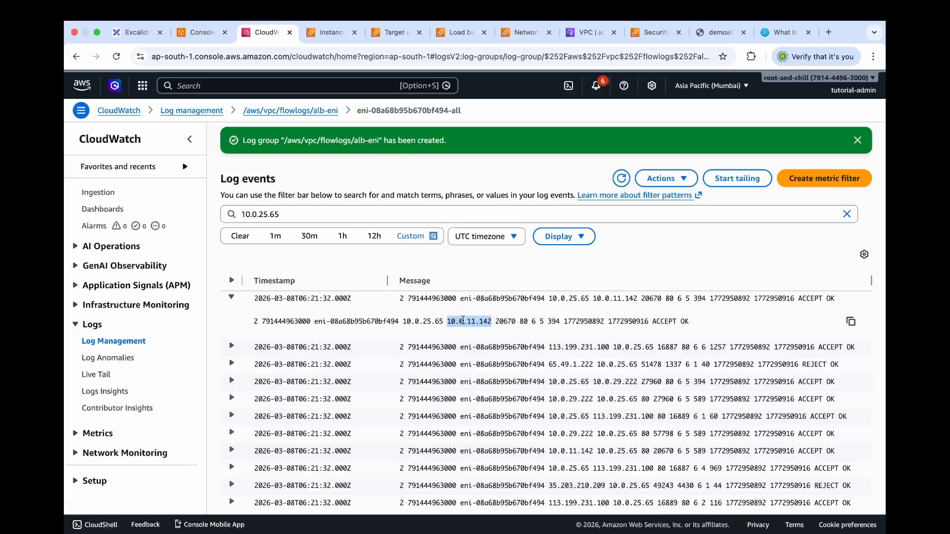
right_click(463, 320)
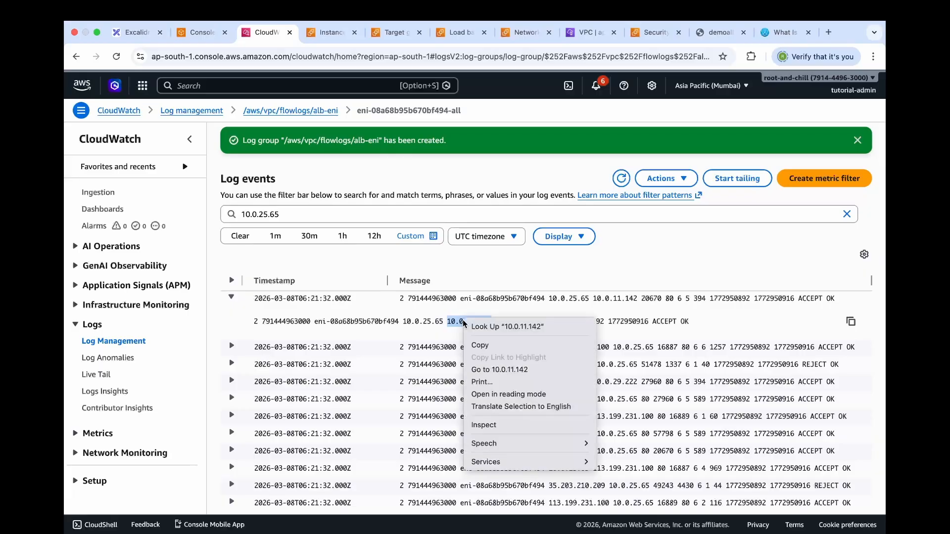
click(485, 343)
triple_click(303, 213)
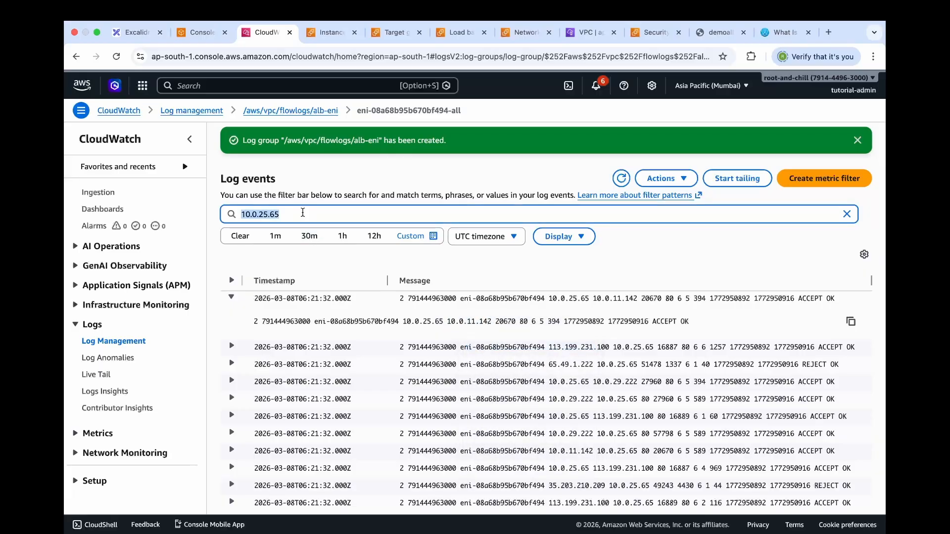
key(super+v)
key(Return)
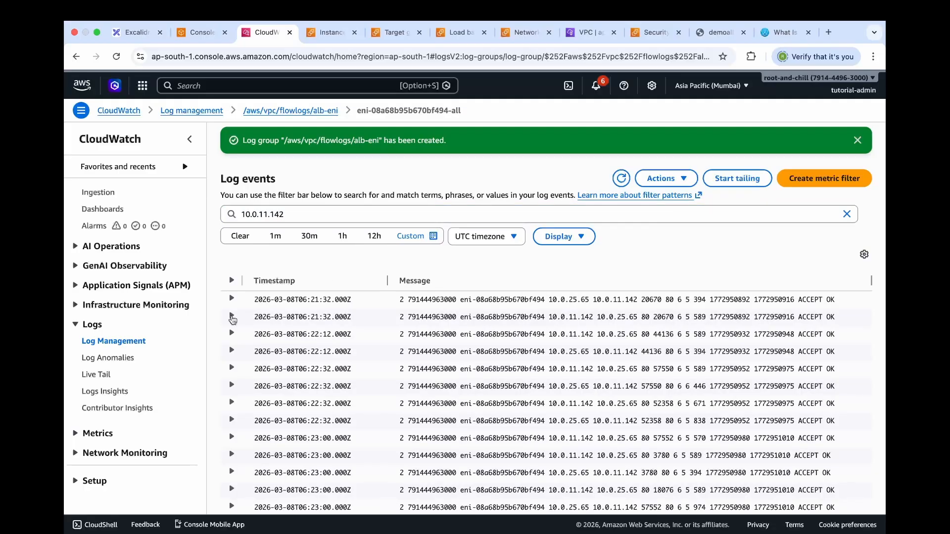
Step: Expand the second event from the 10.0.11.142 filter, check its source address, and copy its destination address 10.0.25.65
click(232, 317)
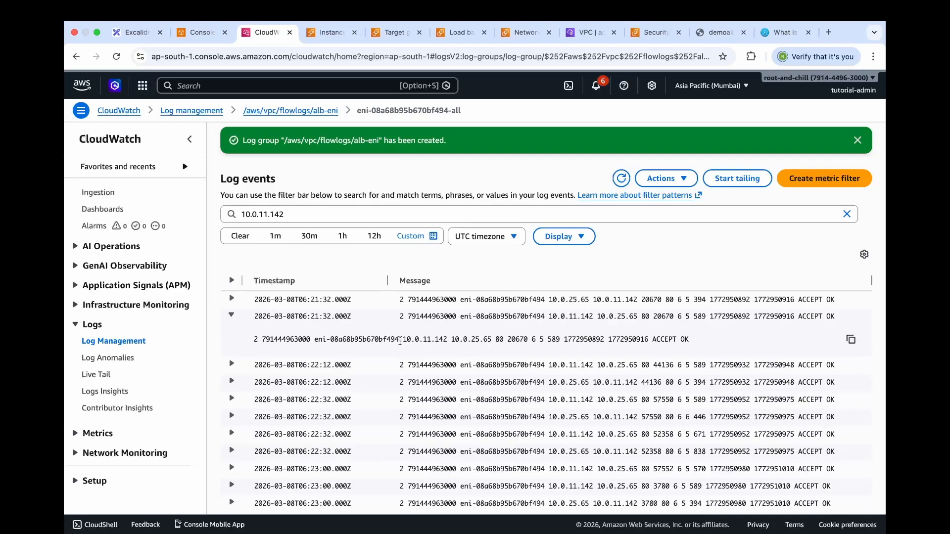
drag(402, 340, 447, 340)
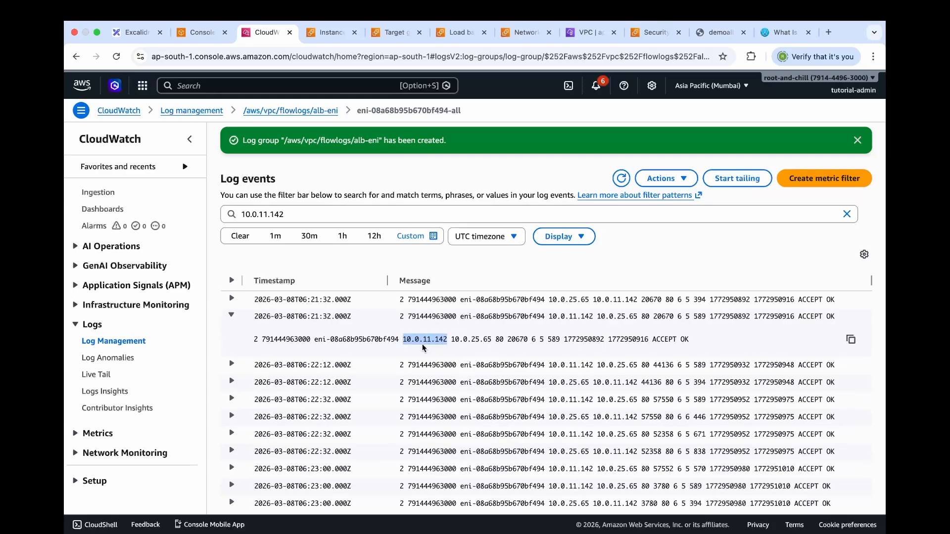
drag(451, 340, 492, 341)
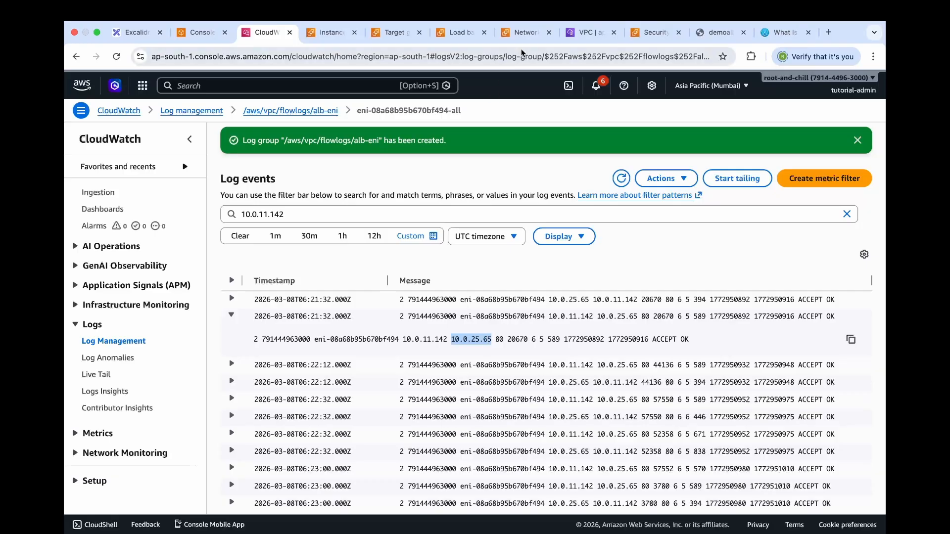
Step: Find 10.0.25.65 among the EC2 network interfaces and check which interface and security group it belongs to
click(523, 33)
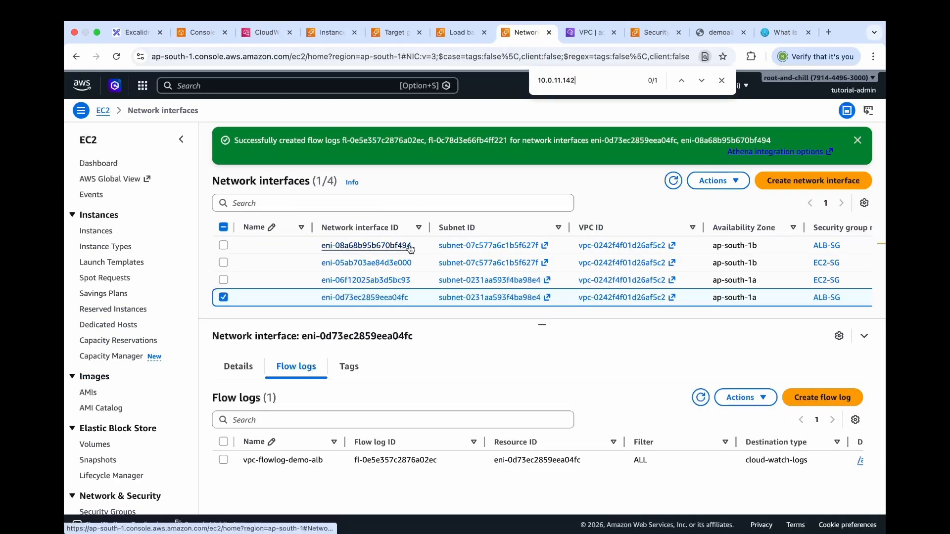
key(super+a)
key(super+v)
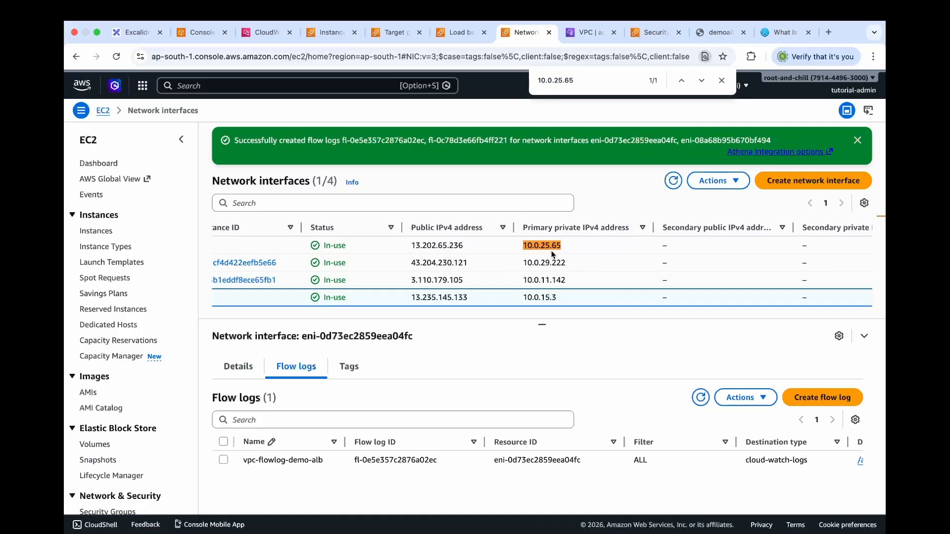
scroll(552, 253, left, 10)
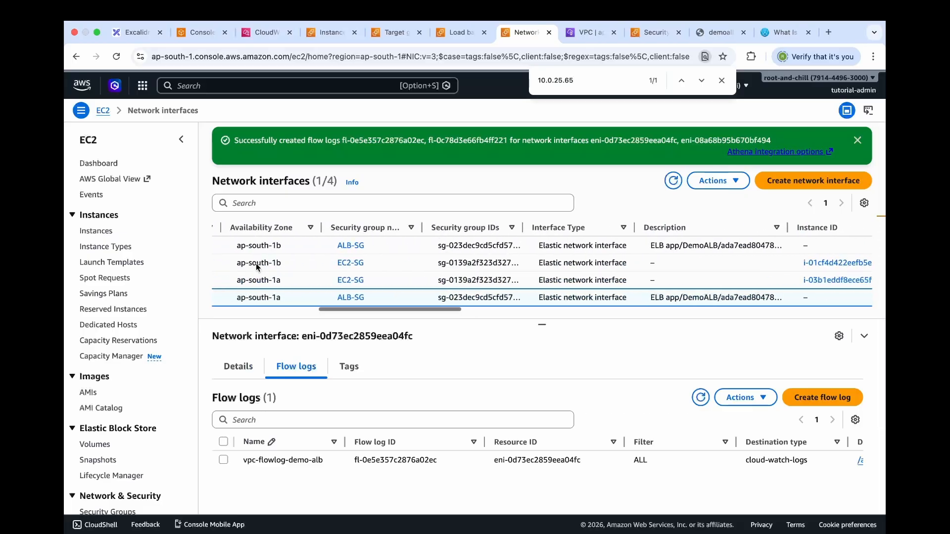
scroll(256, 263, left, 10)
Step: Switch to the Excalidraw notes and point out the target and ALB private addresses in flow 4, the response from EC2
click(136, 32)
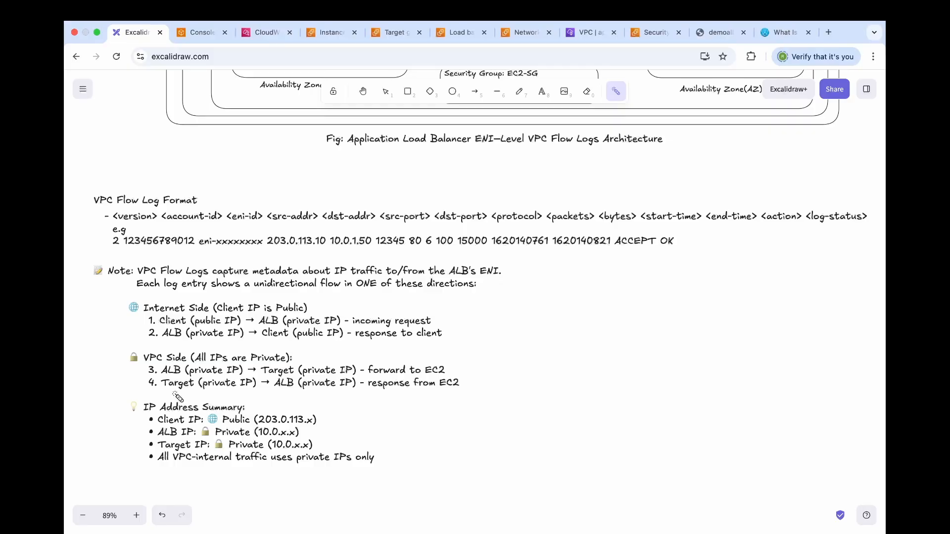
drag(176, 395, 229, 395)
drag(279, 393, 352, 392)
Step: Terminate both EC2 instances, Server 1 and Server 2
click(324, 32)
click(224, 221)
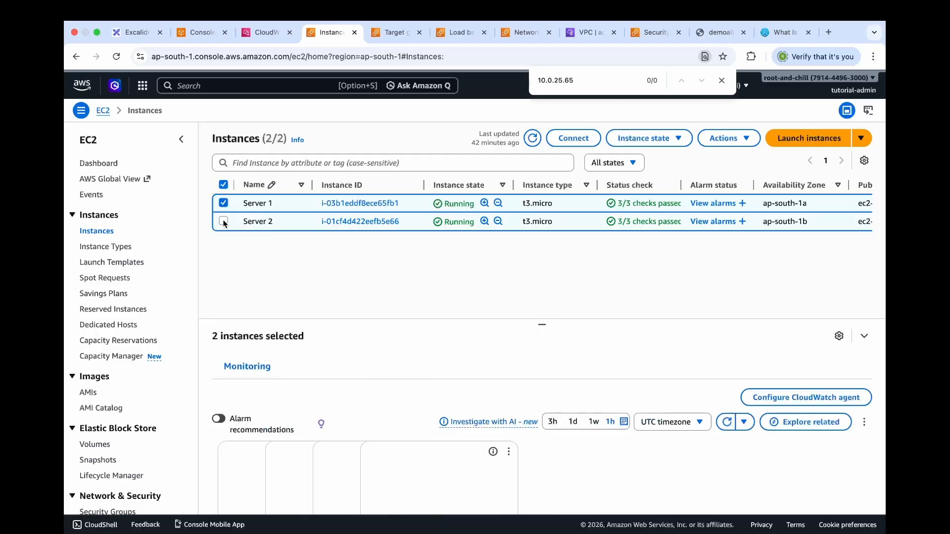
click(657, 140)
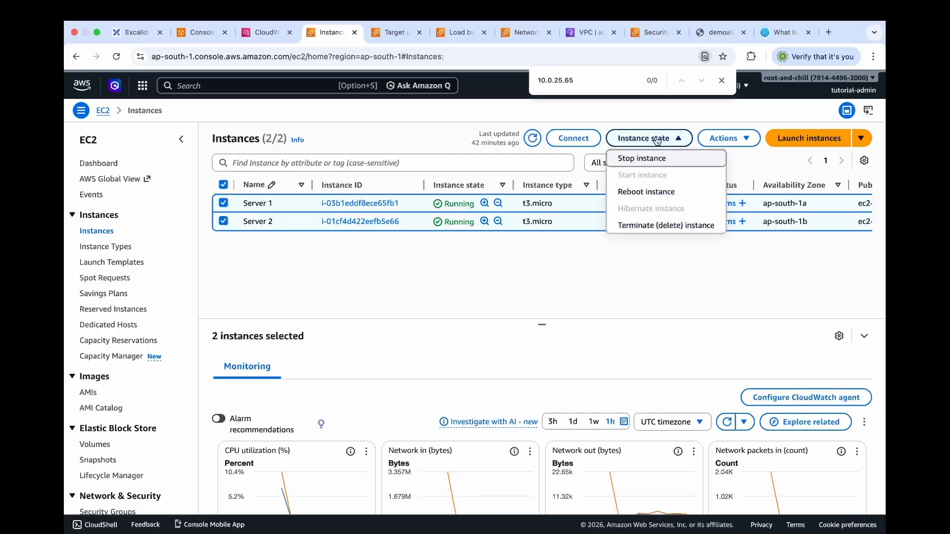
click(641, 226)
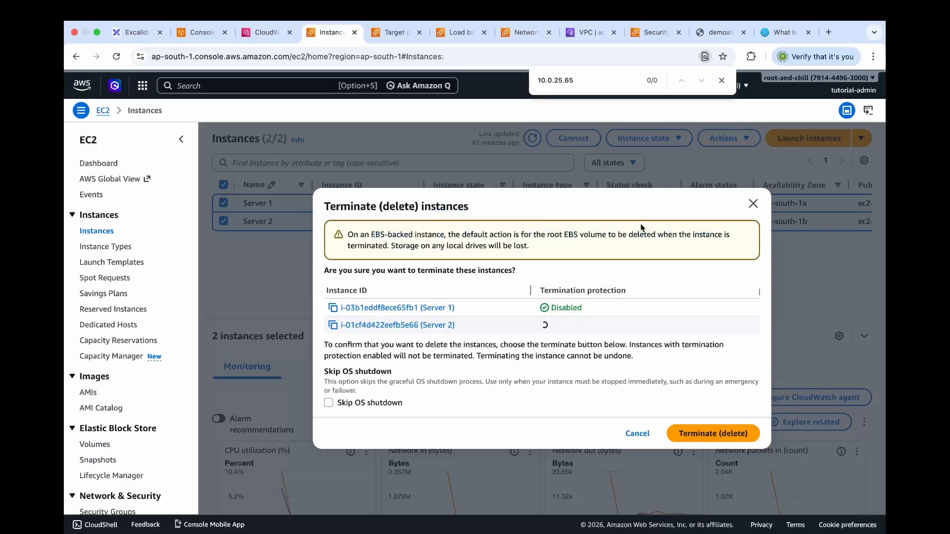
click(696, 437)
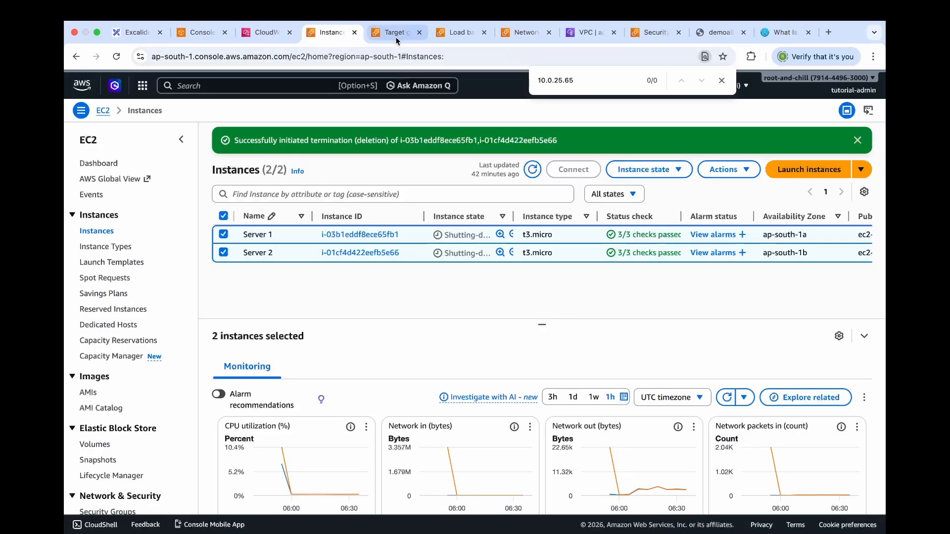
Step: Try to delete the DemoTG target group from its details page and read the resulting message
click(397, 33)
click(830, 183)
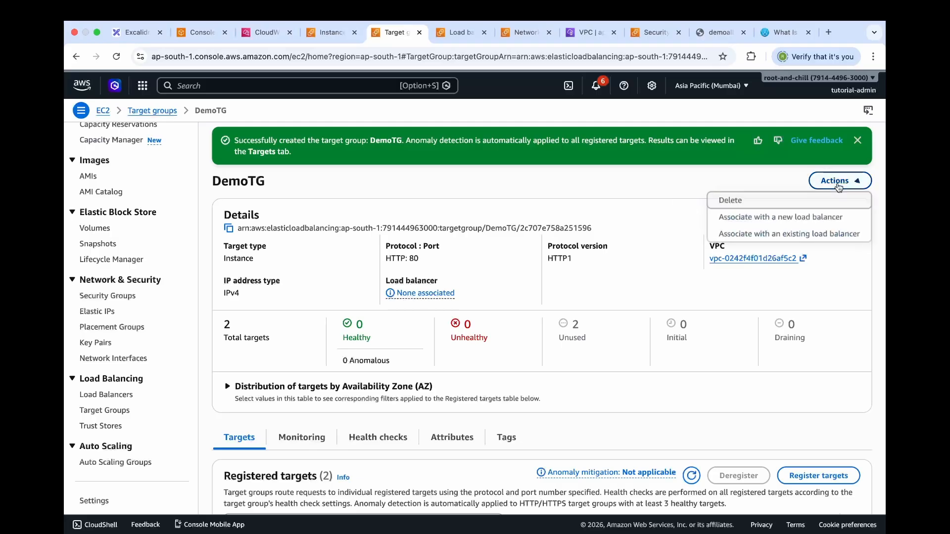
click(796, 206)
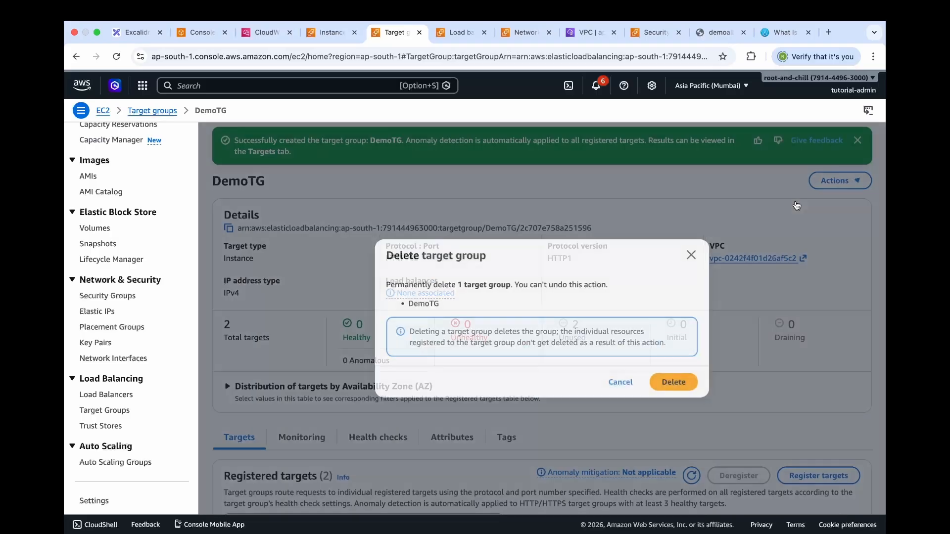
click(685, 385)
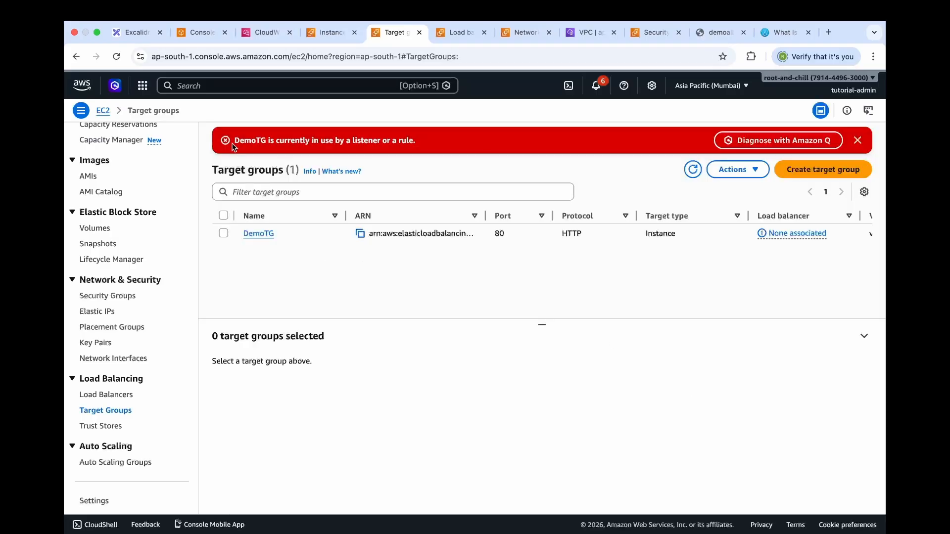
drag(232, 147, 305, 143)
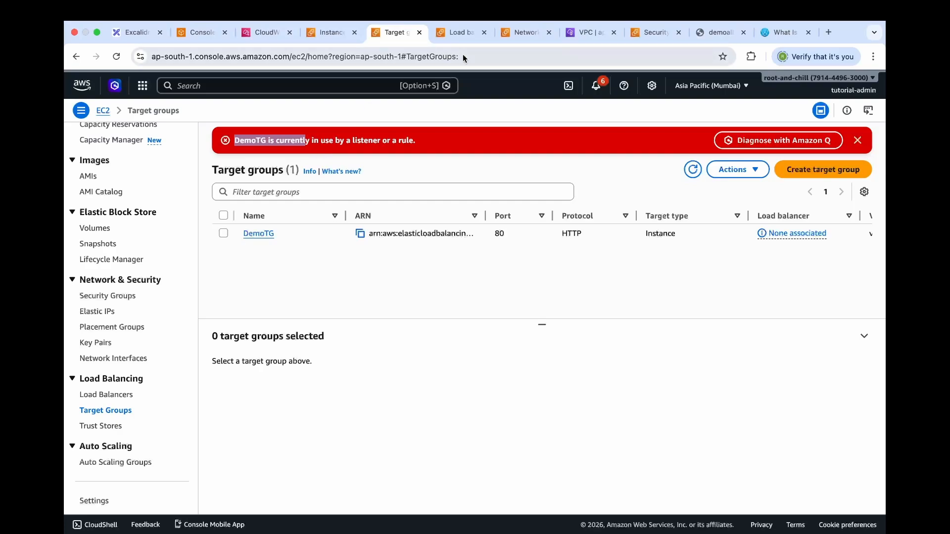
Step: Delete the DemoALB load balancer, entering "confirm" as the written consent
click(459, 33)
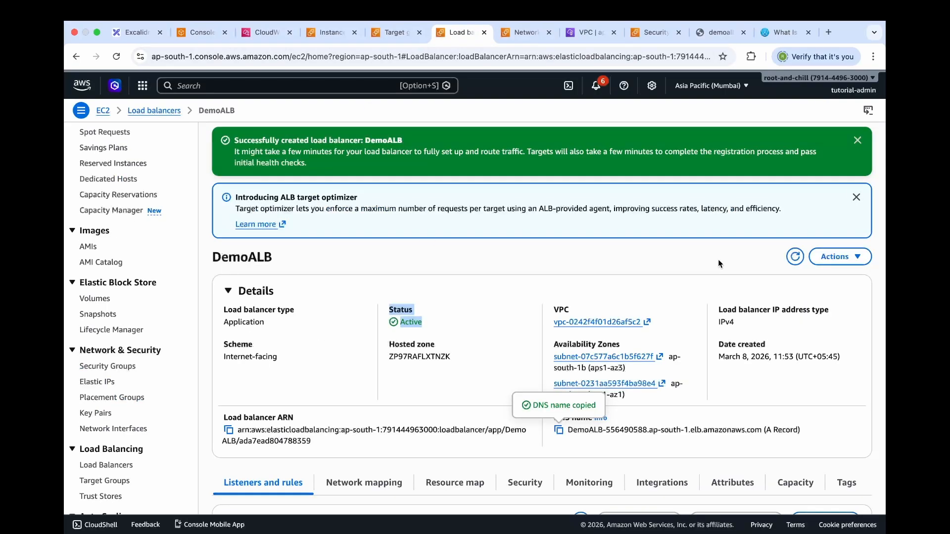
click(853, 260)
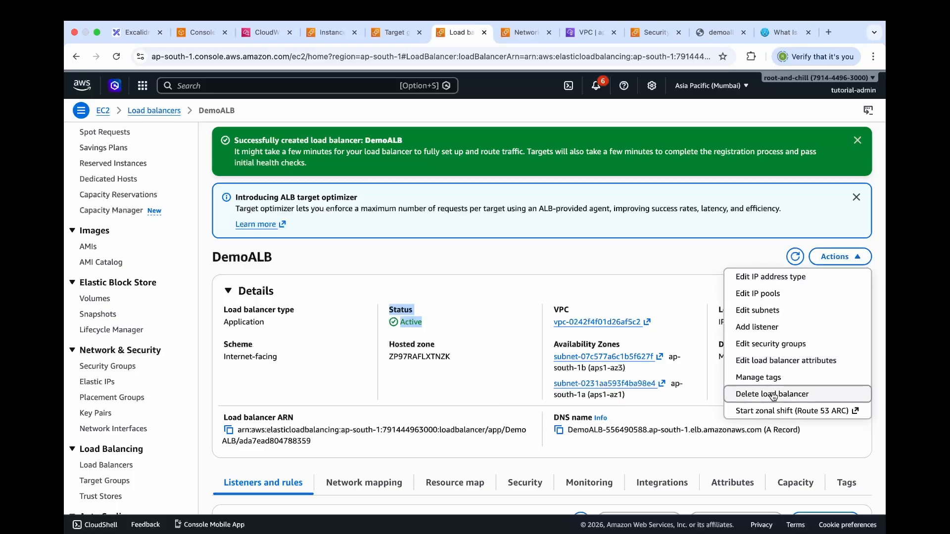
click(792, 394)
text(confirm)
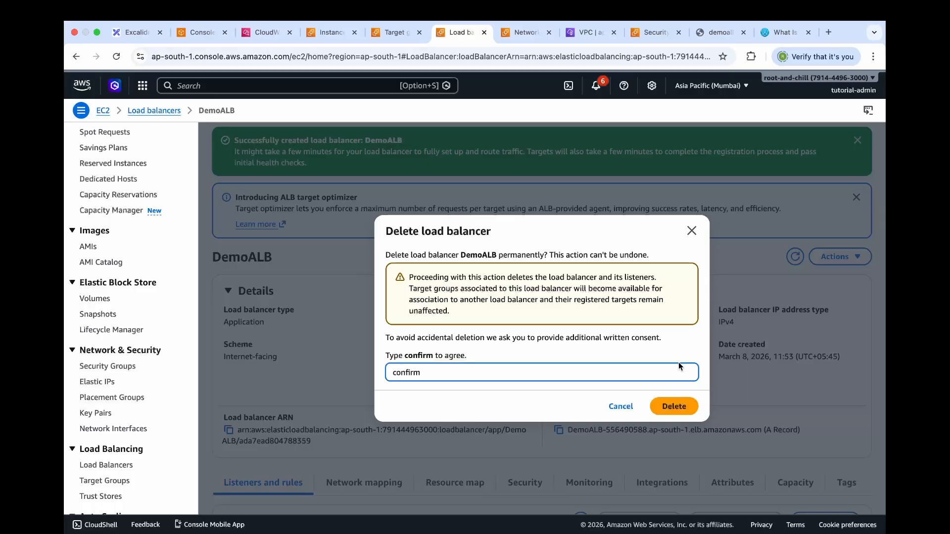
click(673, 407)
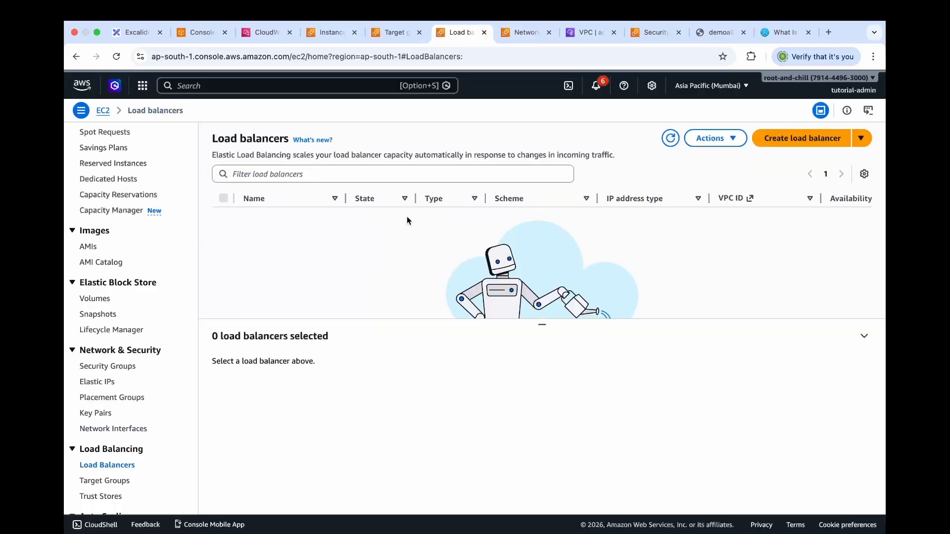
Step: Delete the DemoTG target group from the target groups list
click(389, 32)
click(303, 262)
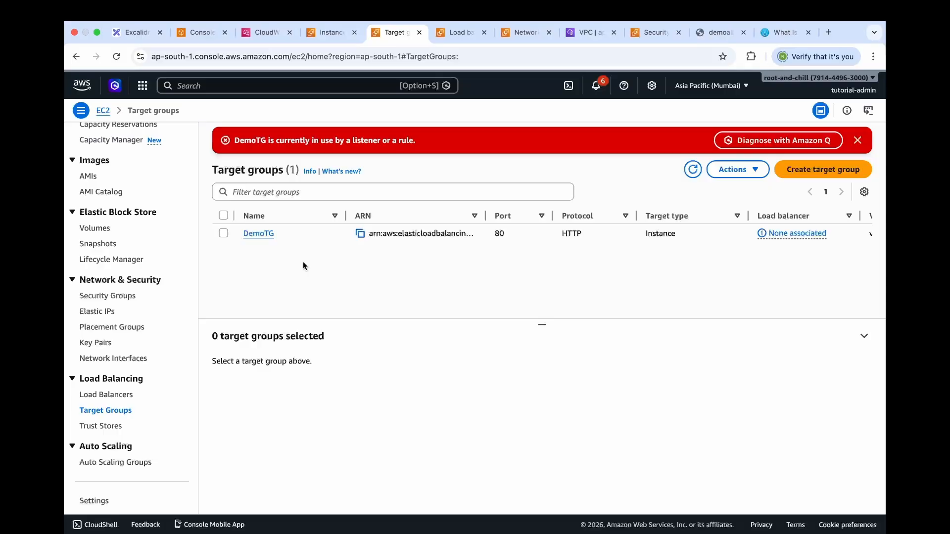
click(223, 233)
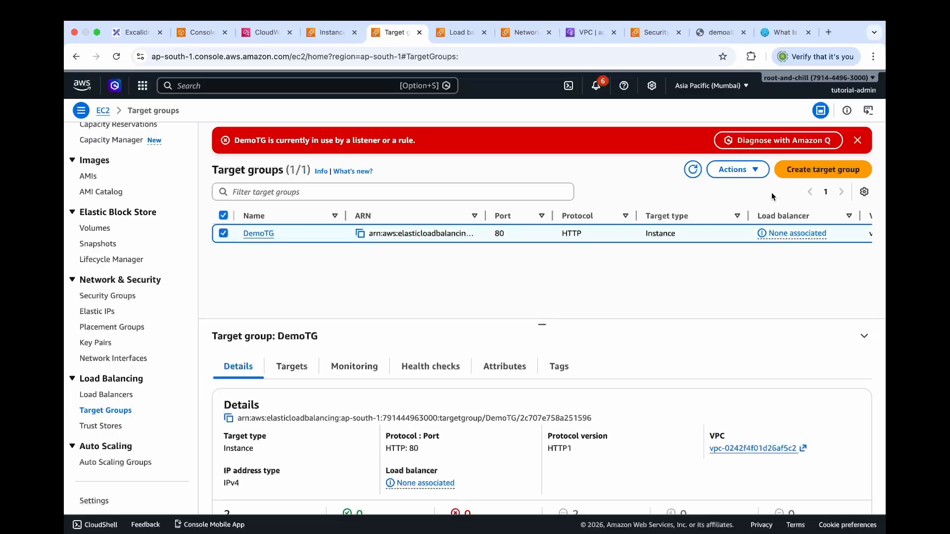
click(754, 173)
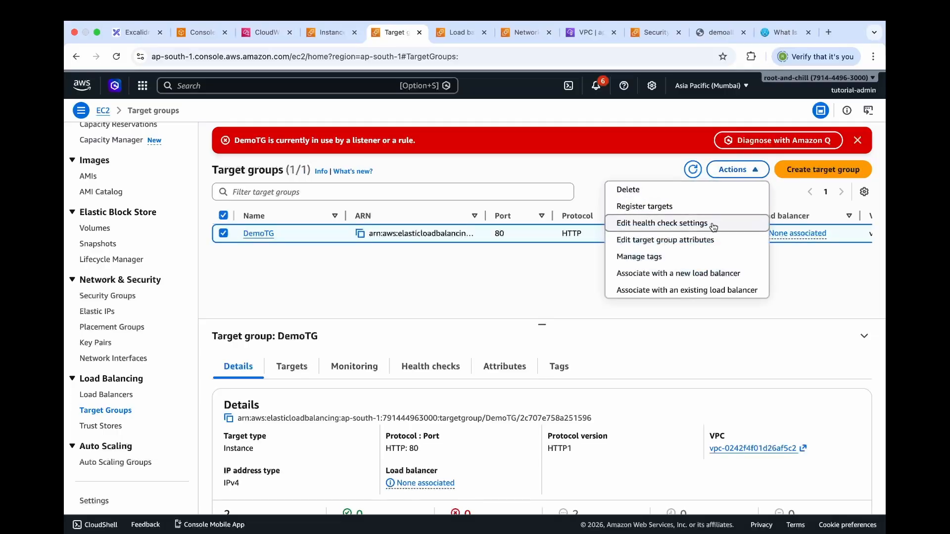
click(700, 189)
click(685, 384)
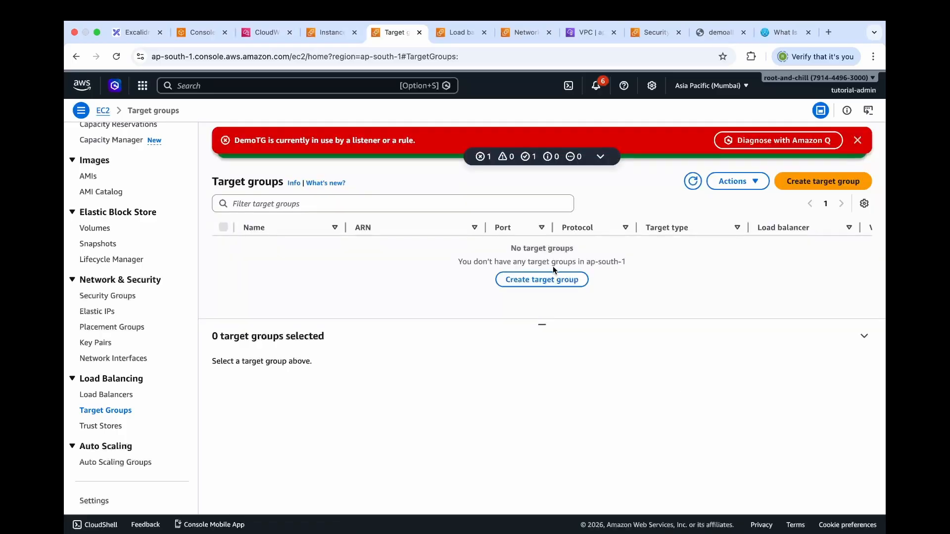